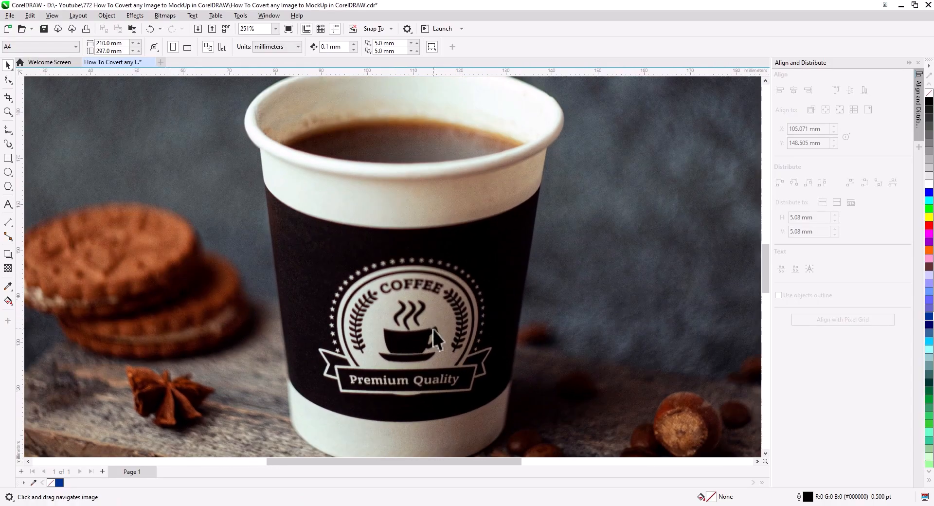
Trace the cup body's left side and base with straight Bézier segments, starting just below the rim
drag(432, 313, 448, 298)
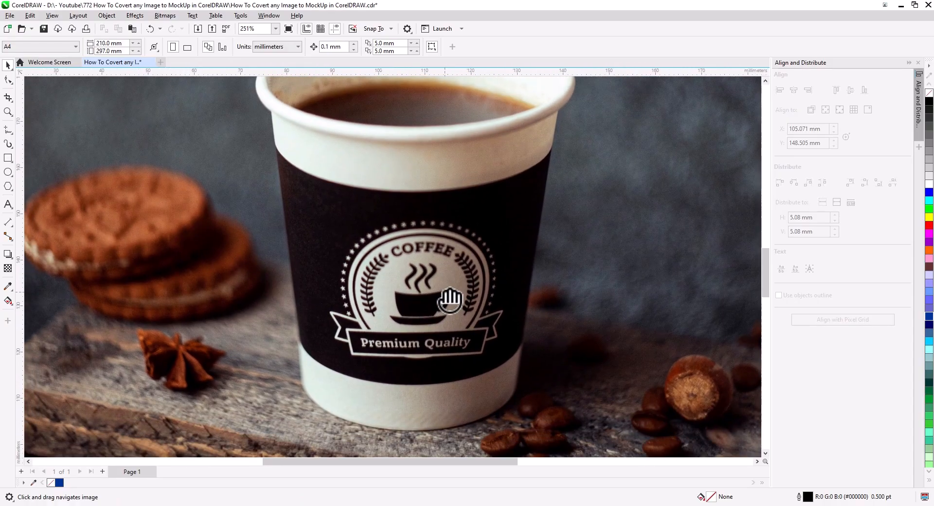
click(7, 131)
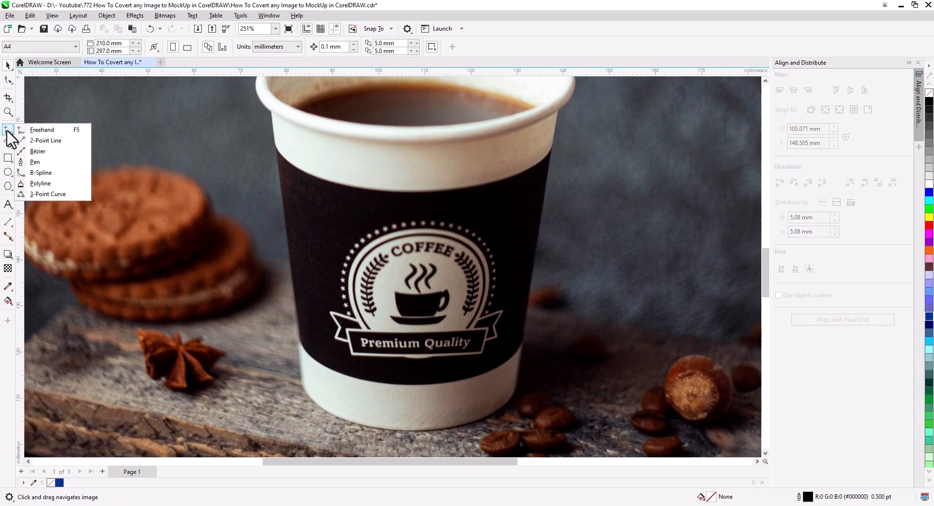
click(52, 152)
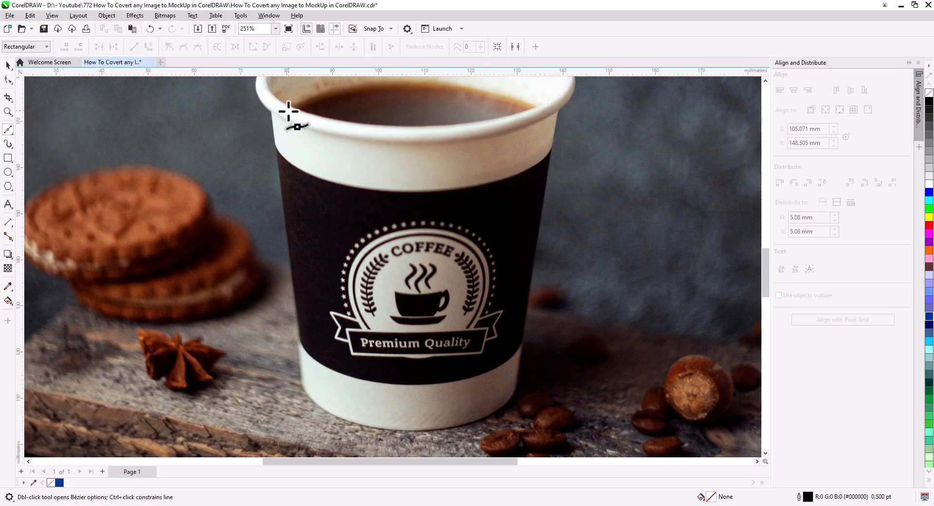
scroll(260, 118, up, 2)
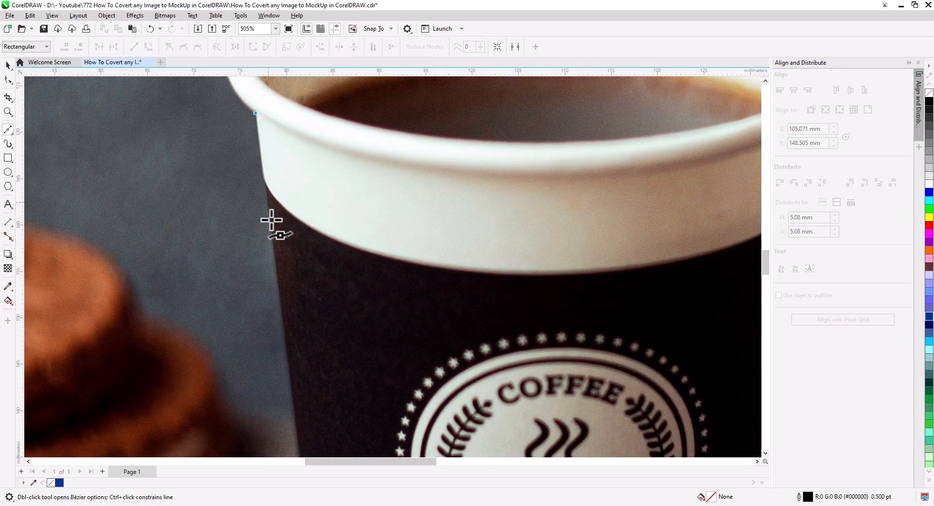
scroll(271, 213, down, 8)
click(289, 285)
click(314, 324)
drag(398, 355, 120, 329)
click(420, 304)
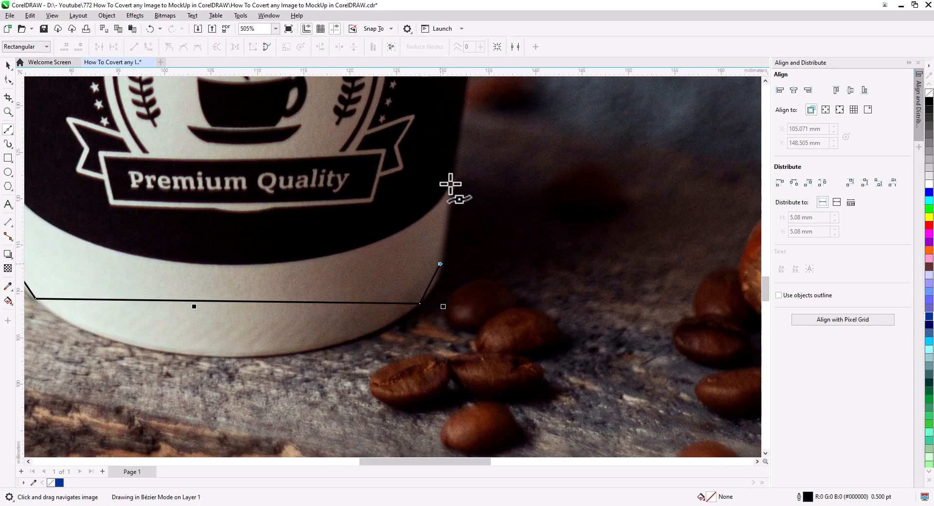
Continue the Bézier outline up the cup's right side and close it through a point on the rim's front underside
scroll(438, 195, up, 8)
click(428, 197)
drag(87, 309, 349, 273)
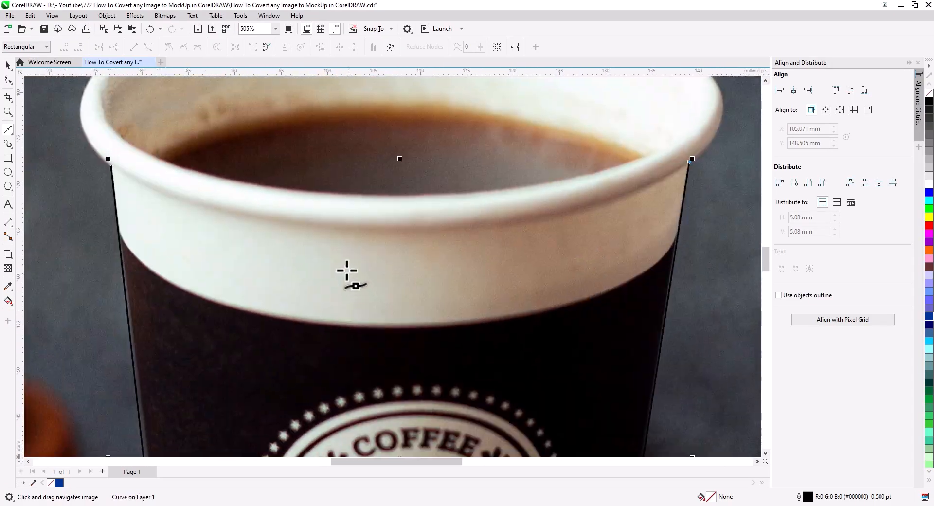
click(381, 231)
click(111, 166)
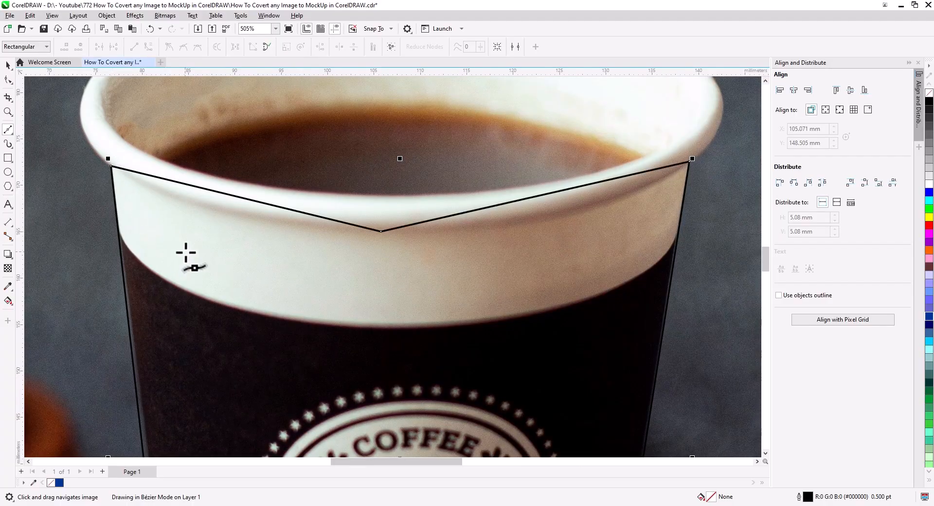
Convert the outline's two upper segments to curves following the rim's underside and smooth their shared middle node
click(7, 80)
click(149, 47)
drag(232, 196, 255, 214)
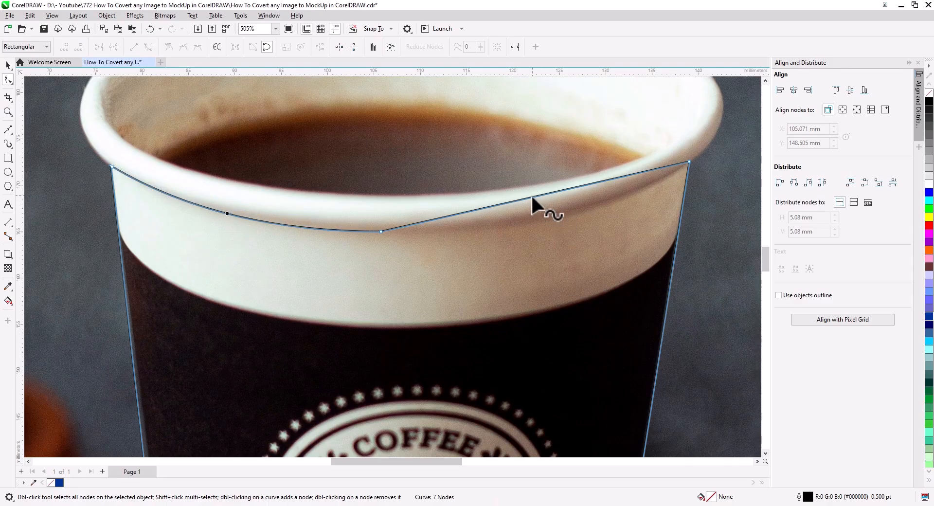
drag(538, 204, 553, 215)
click(183, 47)
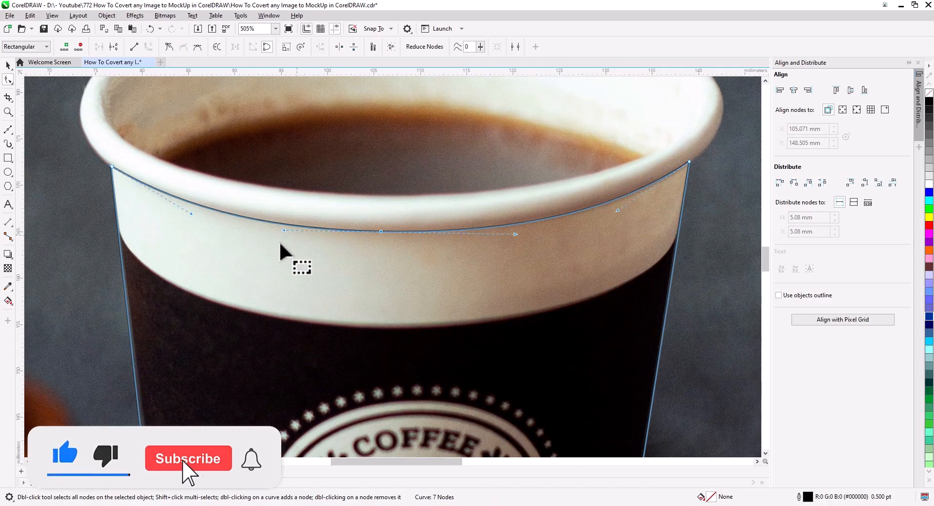
Bend the outline's left edge slightly so it follows the side of the cup
drag(181, 305, 261, 146)
scroll(257, 295, down, 3)
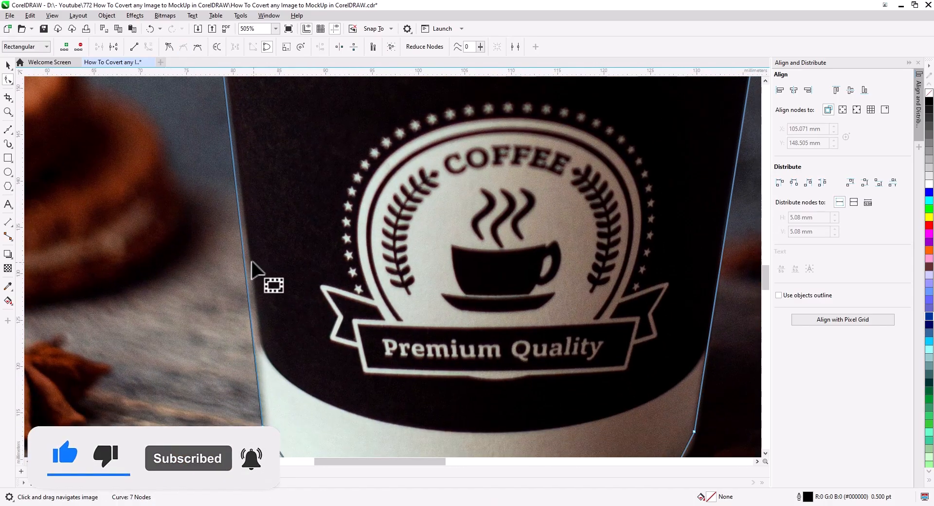
drag(246, 264, 250, 269)
drag(290, 205, 284, 316)
drag(265, 192, 275, 314)
Curve the outline's lower-right corner along the cup and make the node at its upper end smooth
drag(554, 336, 187, 279)
drag(252, 318, 291, 165)
drag(335, 282, 366, 157)
scroll(390, 316, up, 4)
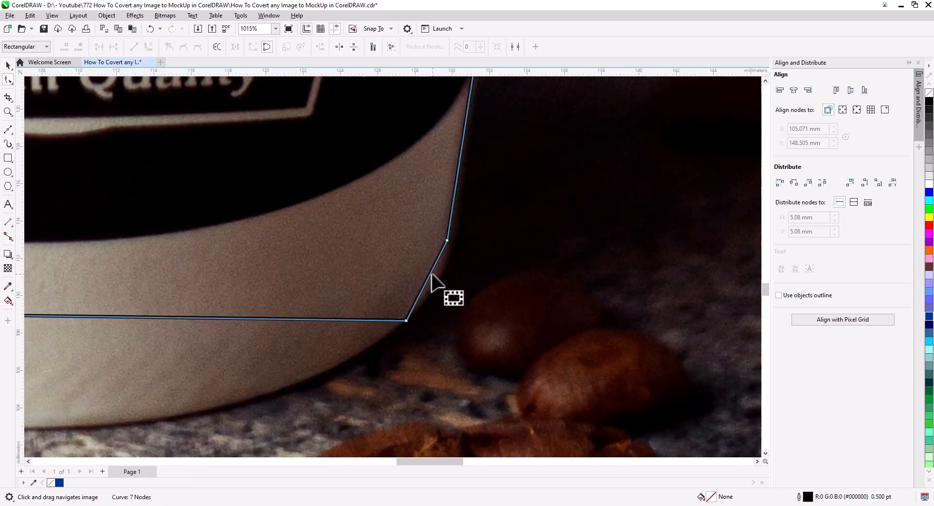
drag(429, 275, 438, 281)
drag(447, 240, 453, 242)
drag(448, 279, 445, 281)
click(452, 243)
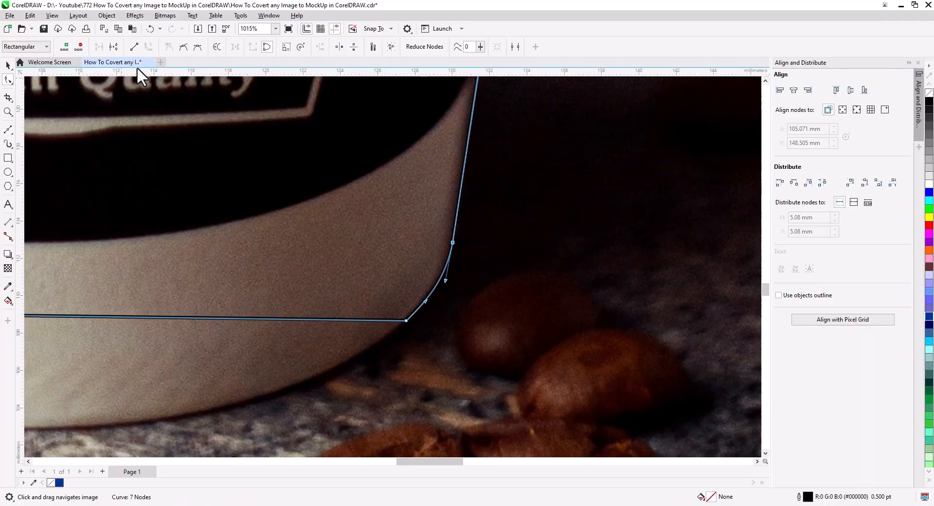
click(183, 48)
Bend the outline's bottom segment down along the cup's base and smooth the node at its right end
scroll(250, 300, down, 1)
drag(250, 299, 582, 207)
drag(352, 220, 353, 317)
drag(592, 333, 384, 335)
click(509, 226)
drag(285, 343, 371, 344)
click(183, 48)
Shape the outline's lower-left corner along the cup's base and smooth its node
drag(161, 247, 473, 268)
click(148, 239)
drag(371, 380, 276, 371)
drag(124, 201, 115, 207)
drag(83, 165, 185, 271)
click(183, 48)
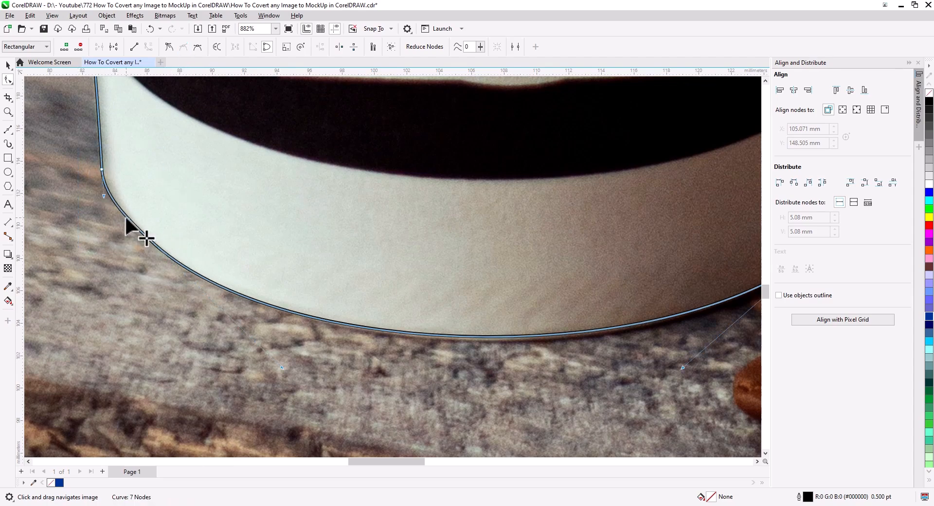
key(Delete)
Fine-tune the curve and node positions at the outline's lower-left corner to match the cup's edge
scroll(128, 225, up, 2)
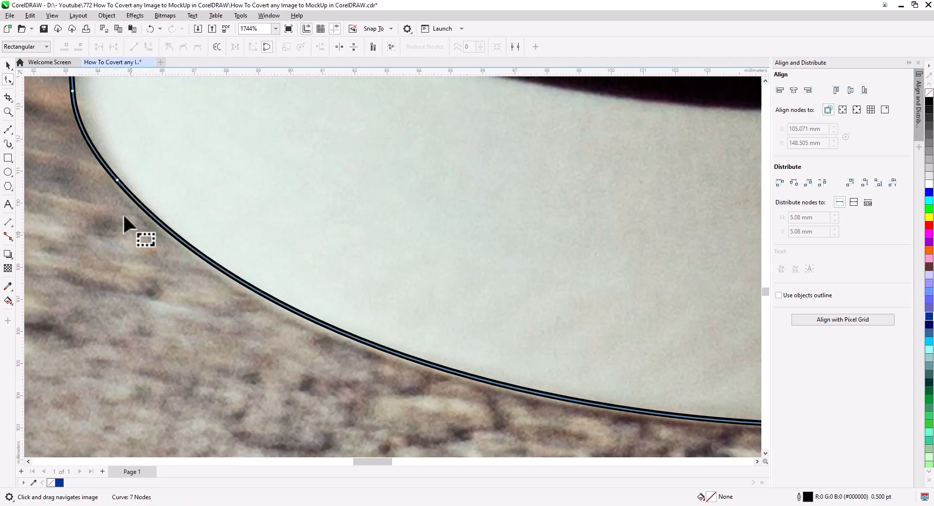
drag(118, 181, 211, 311)
drag(158, 259, 162, 255)
scroll(244, 297, down, 2)
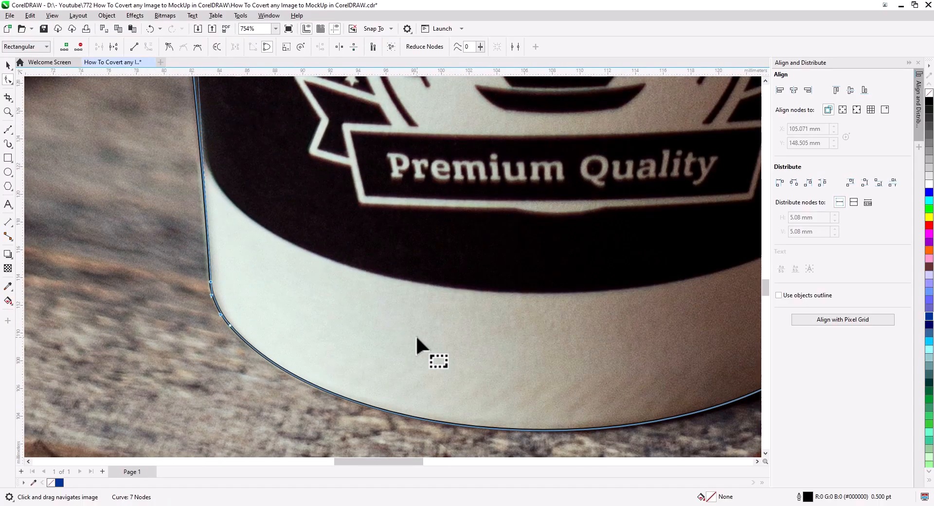
drag(300, 275, 348, 342)
scroll(258, 343, up, 2)
drag(258, 343, 256, 340)
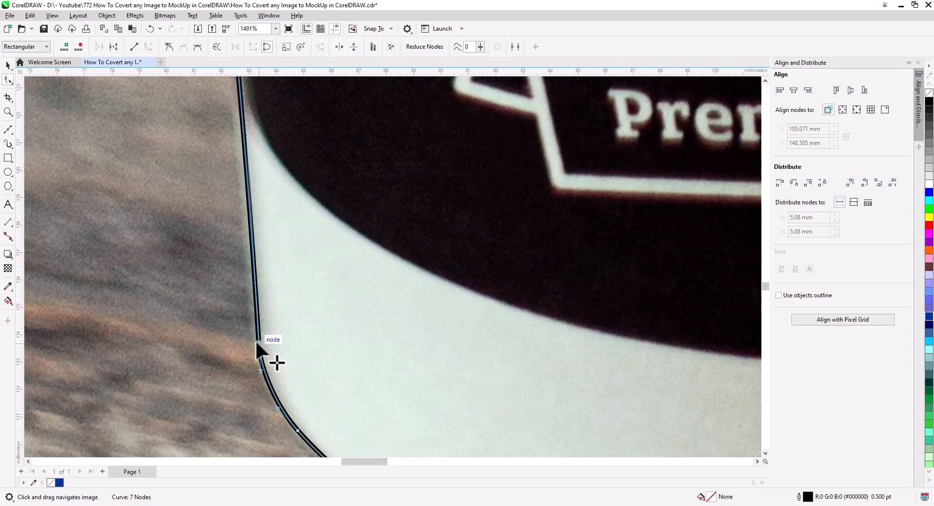
Bend the outline's right edge slightly inward to follow the side of the cup
scroll(487, 364, down, 2)
drag(603, 385, 25, 296)
scroll(438, 315, up, 2)
drag(439, 316, 434, 433)
drag(459, 146, 453, 316)
drag(474, 140, 469, 141)
Fill the traced cup body with white and remove its outline
scroll(470, 263, down, 2)
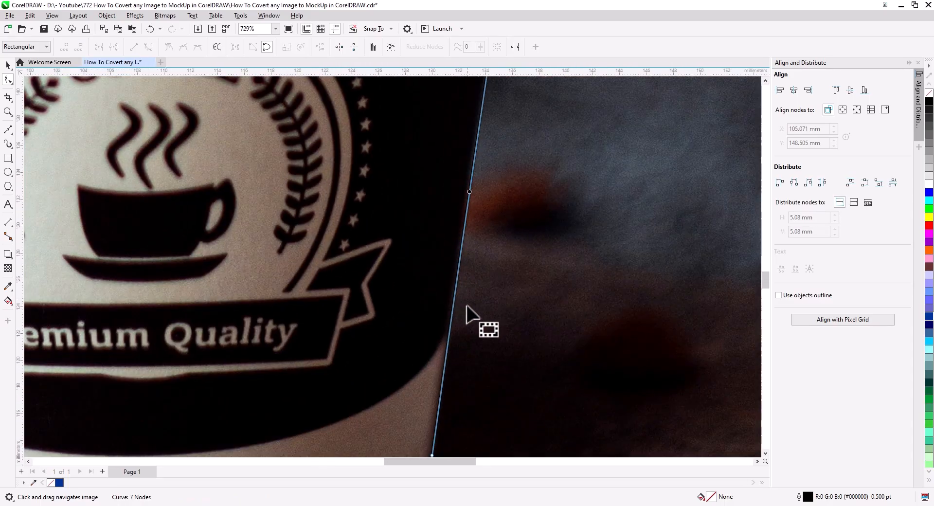
scroll(467, 305, down, 2)
drag(467, 305, 458, 435)
drag(509, 229, 583, 271)
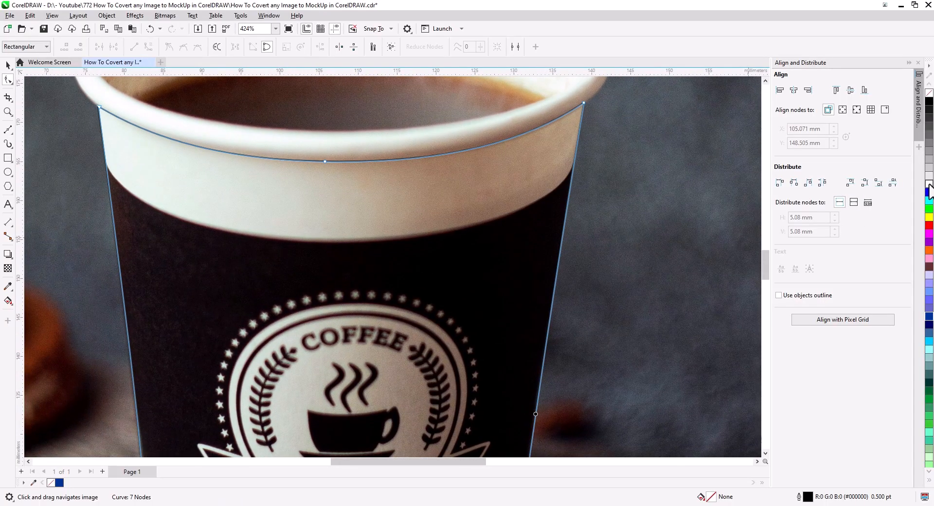
click(929, 183)
click(8, 65)
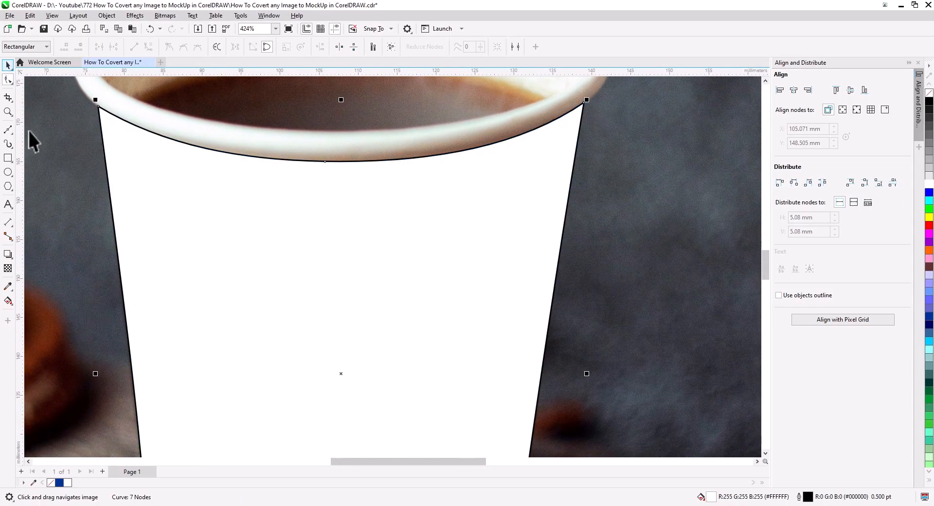
key(Escape)
scroll(448, 311, down, 2)
drag(449, 326, 433, 263)
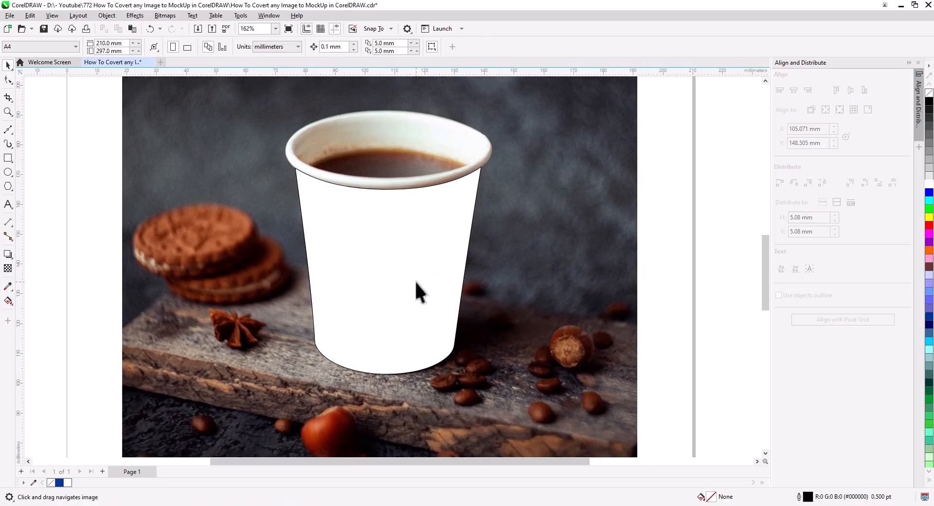
click(416, 282)
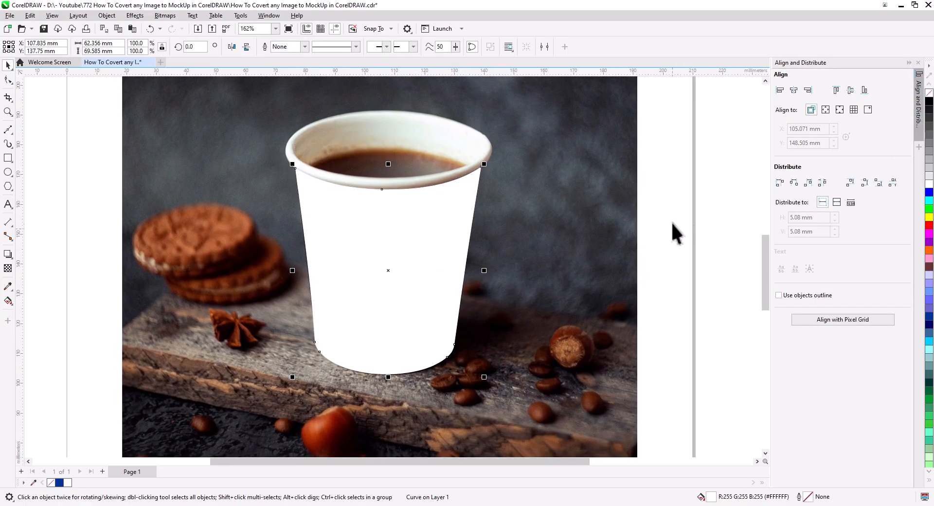
key(Escape)
Draw an ellipse about 66.5 by 23 mm over the cup's rim
scroll(387, 180, up, 3)
drag(390, 187, 385, 295)
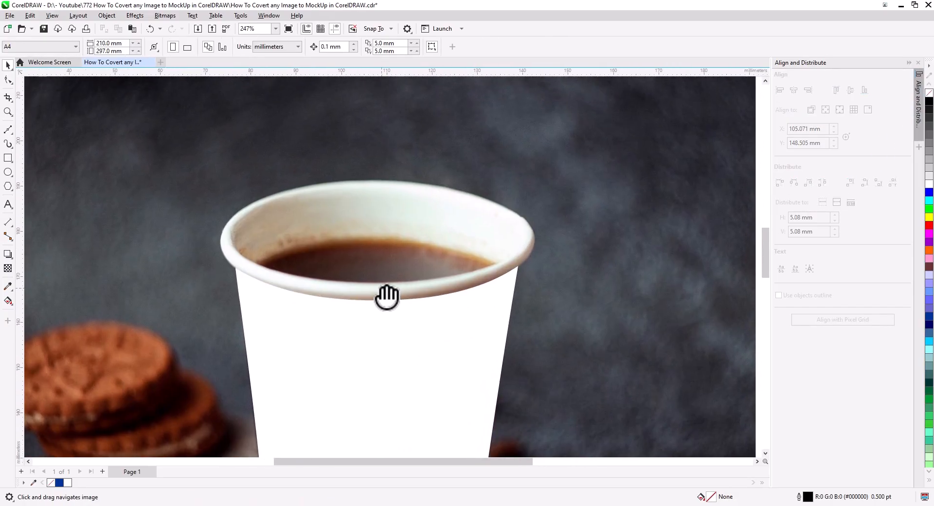
scroll(372, 267, up, 1)
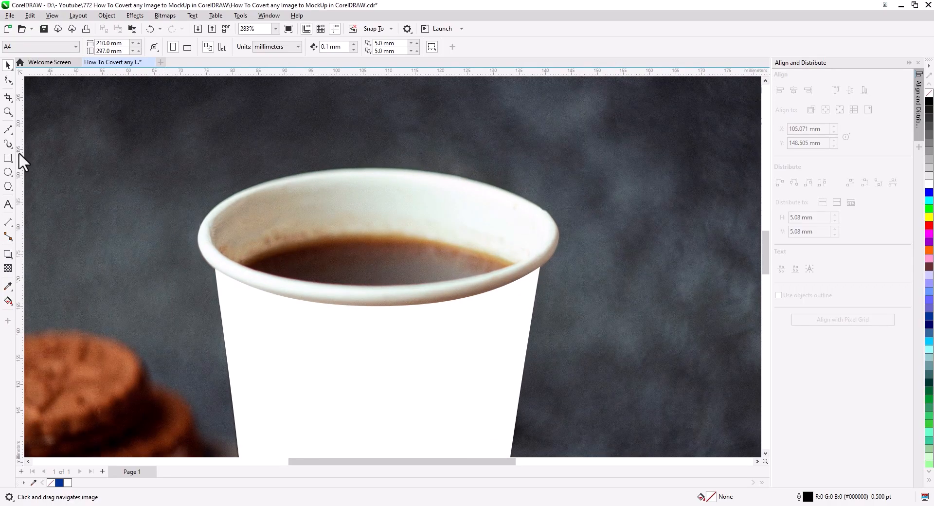
click(6, 174)
drag(213, 177, 560, 297)
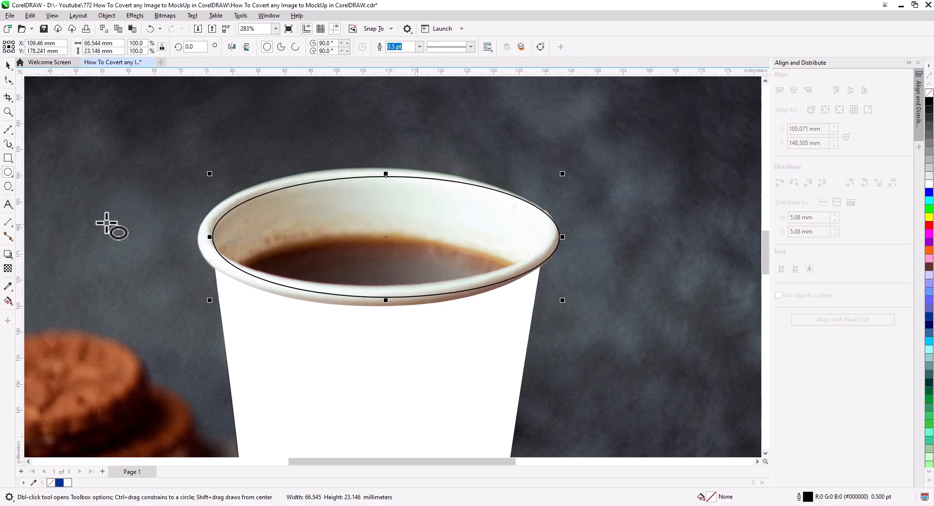
Stretch the ellipse to about 69.5 by 26.5 mm so it reaches the rim's outer edge
key(space)
drag(210, 237, 194, 240)
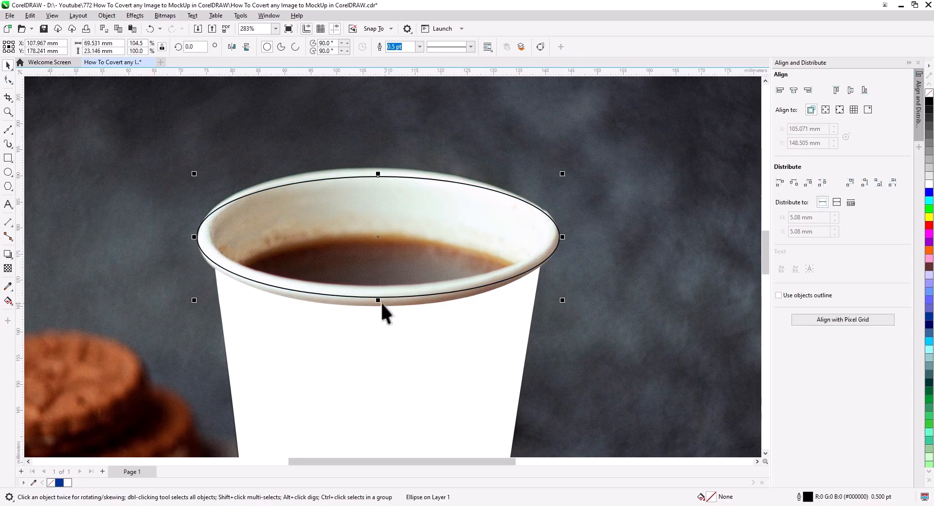
drag(383, 302, 382, 313)
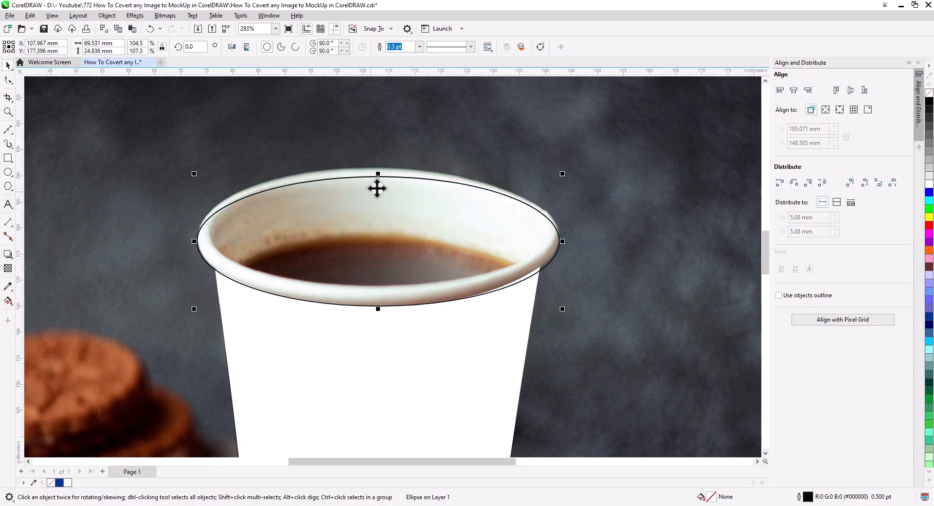
drag(378, 173, 378, 162)
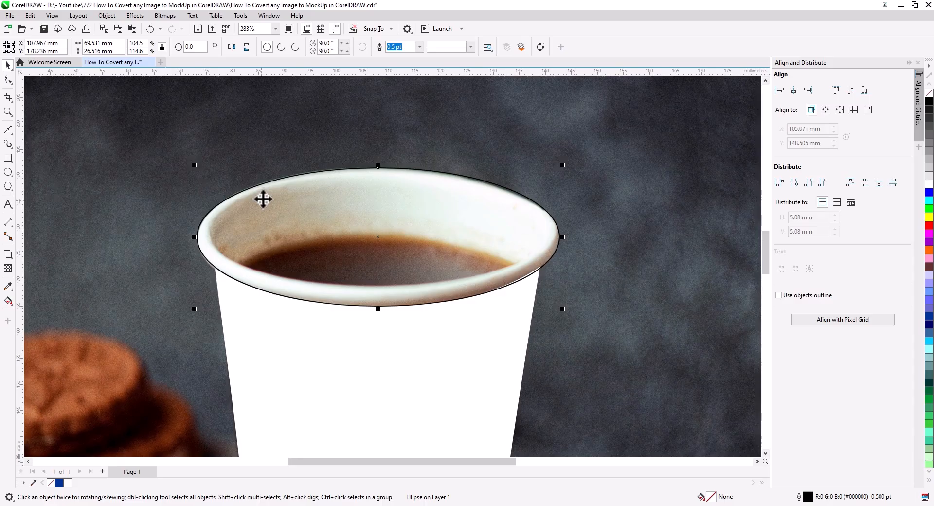
Convert the rim ellipse to curves and adjust its left node and handle to fit the rim
right_click(263, 200)
click(272, 201)
click(8, 80)
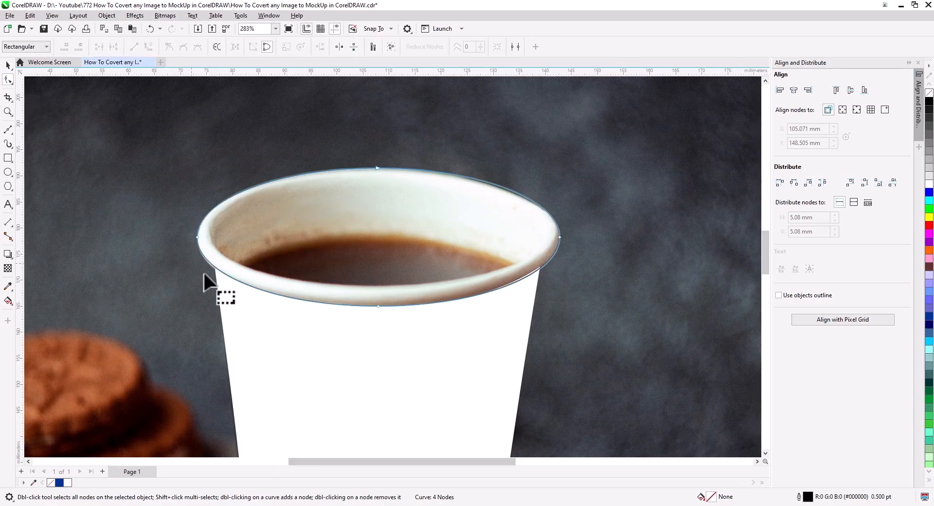
scroll(197, 267, up, 3)
click(163, 157)
drag(162, 156, 164, 161)
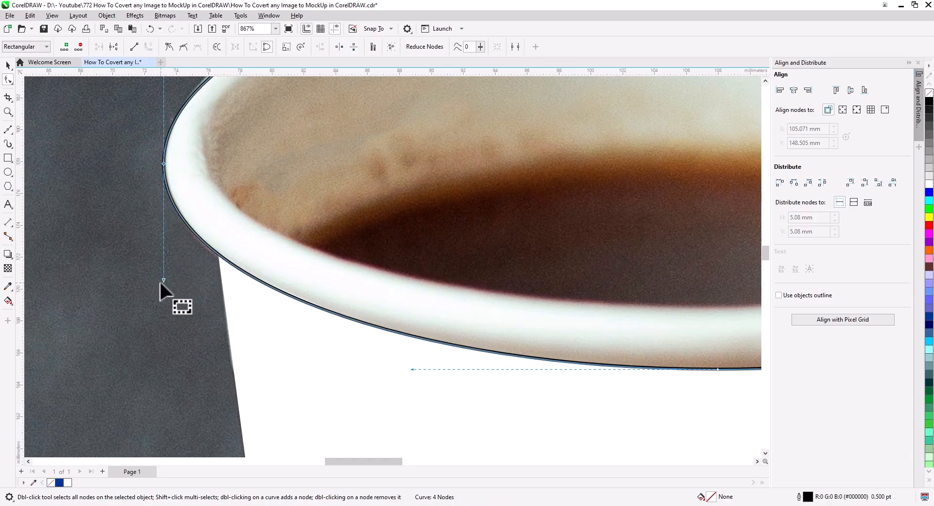
drag(164, 281, 164, 284)
Move the rim curve's right node slightly up to match the rim's outer edge
drag(521, 284, 287, 260)
drag(539, 316, 297, 296)
drag(632, 276, 399, 299)
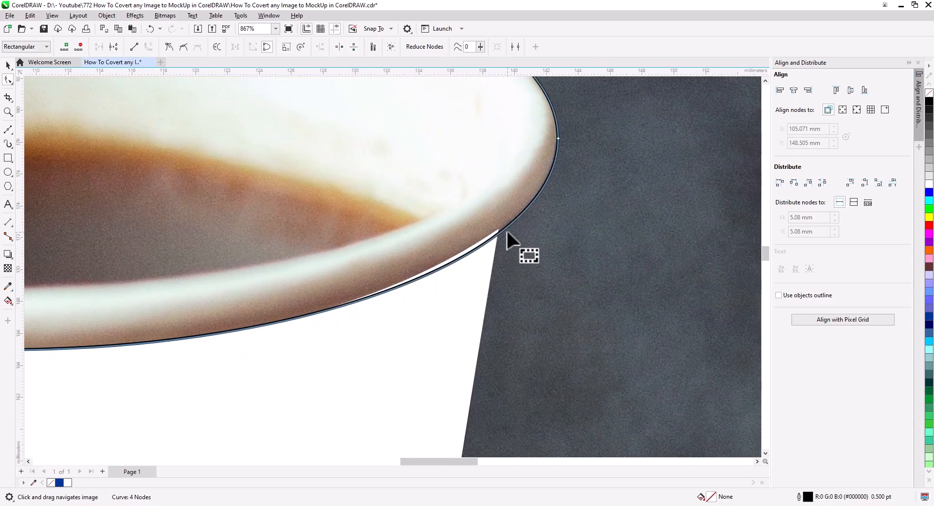
drag(558, 138, 559, 135)
Add a node on the rim curve's upper-right arc and move it inward onto the rim's edge
drag(477, 255, 630, 333)
drag(542, 264, 570, 280)
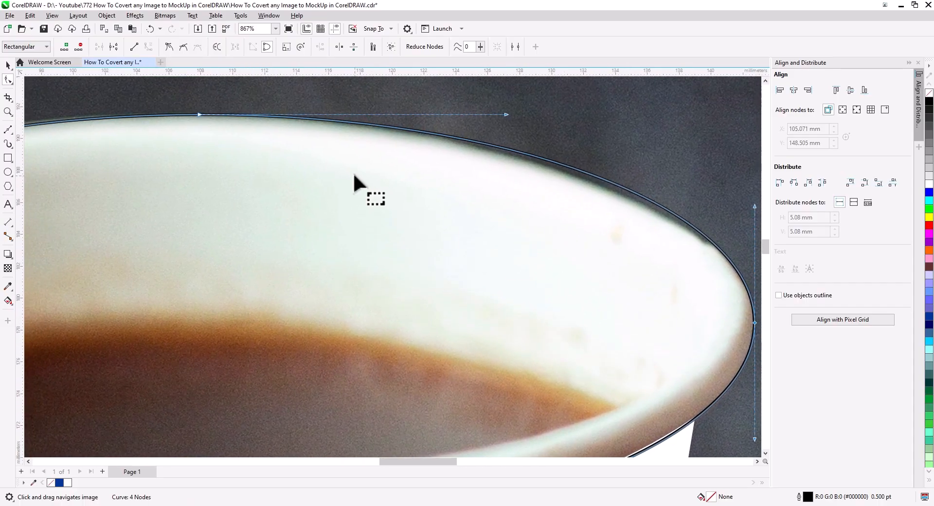
double_click(607, 181)
drag(607, 181, 602, 185)
Add a node on the rim curve's upper-left arc and adjust its position and handle to fit the rim
drag(404, 231, 681, 234)
drag(309, 243, 492, 198)
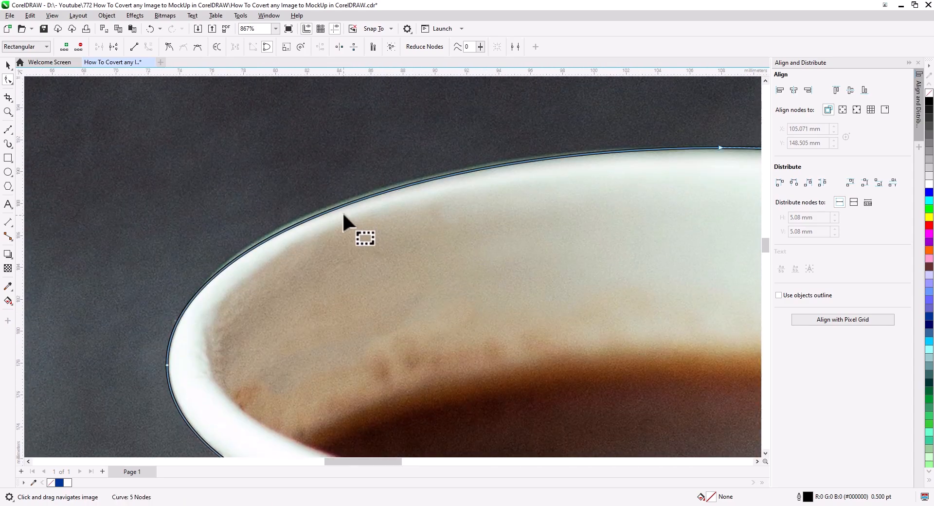
click(341, 203)
double_click(341, 203)
drag(340, 203, 336, 202)
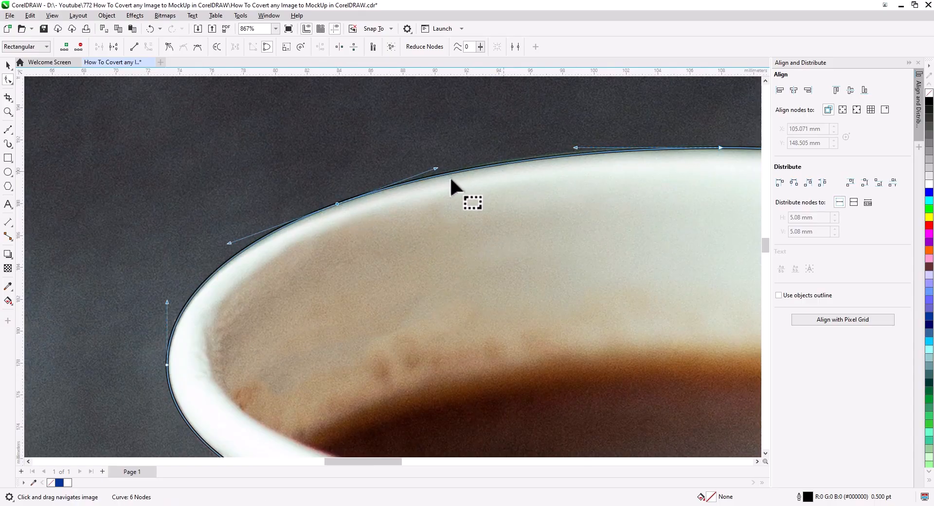
drag(435, 168, 441, 165)
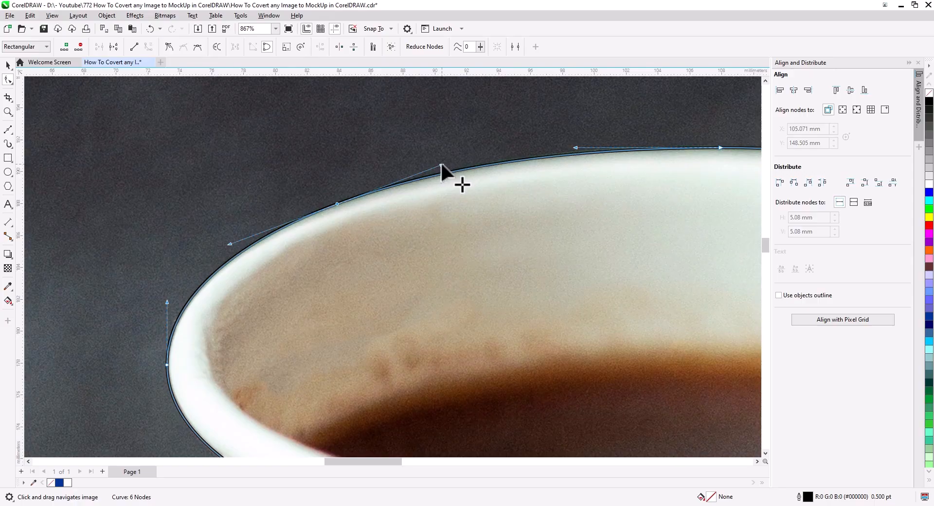
Pull the white cup shape's top edge up inside the rim curve by moving its middle node and left handle
scroll(413, 243, down, 3)
drag(490, 282, 314, 203)
click(369, 305)
drag(354, 300, 351, 252)
drag(211, 289, 226, 246)
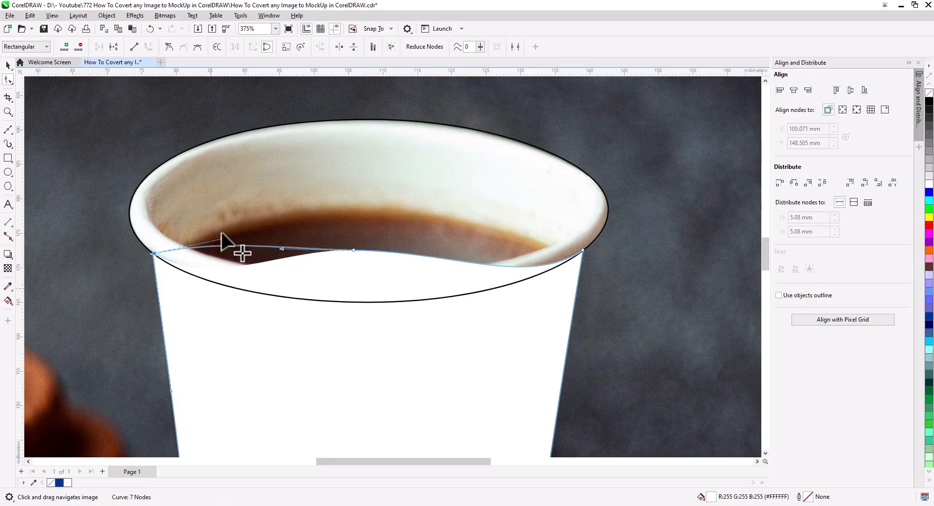
Raise the right part of the white cup body's top edge inside the rim, and trim the body with the rim ellipse
drag(527, 287, 524, 228)
click(11, 69)
click(201, 242)
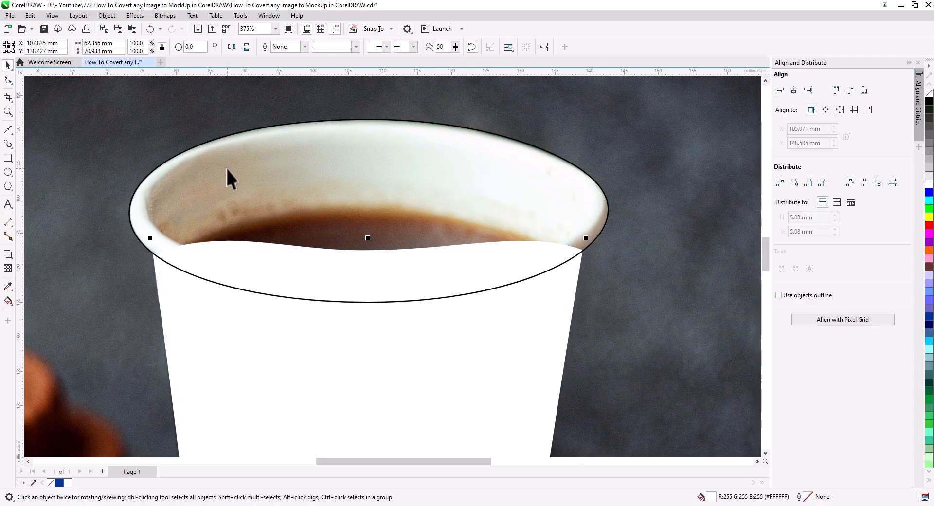
shift+click(249, 337)
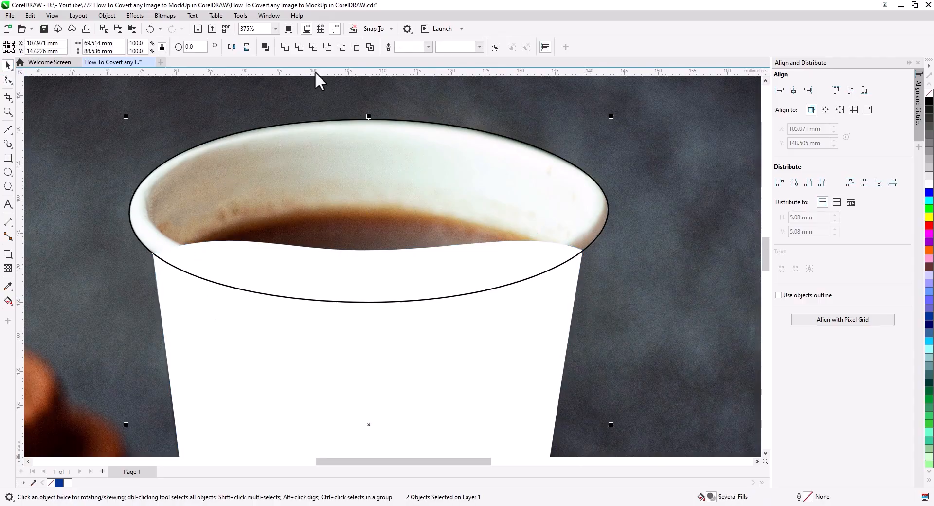
click(299, 47)
key(Escape)
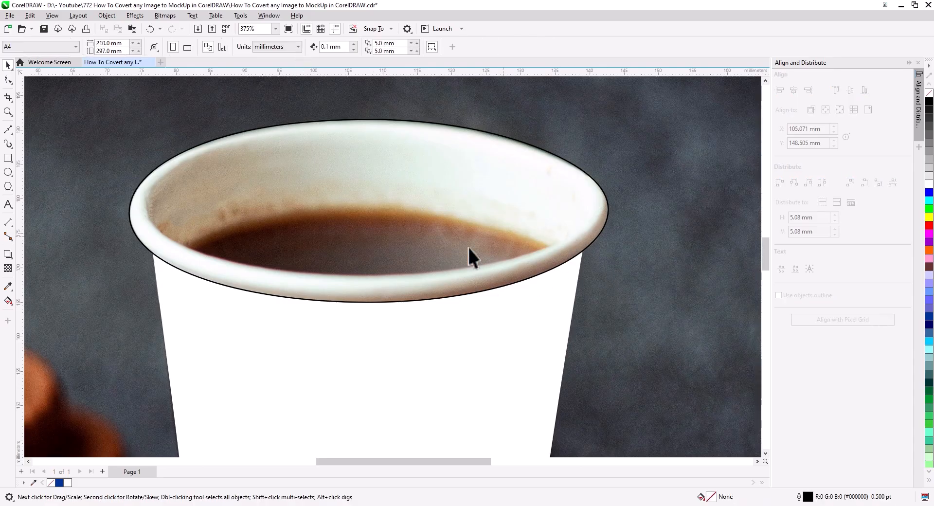
Create a scaled-down duplicate of the rim ellipse, about 65.6 x 21.2 mm, and fit it to the rim's inner edge
scroll(412, 337, down, 1)
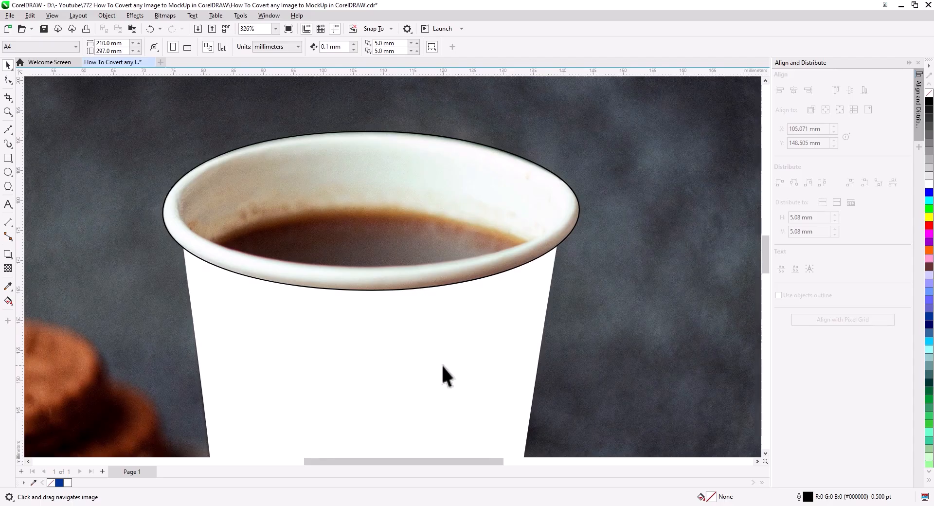
click(216, 263)
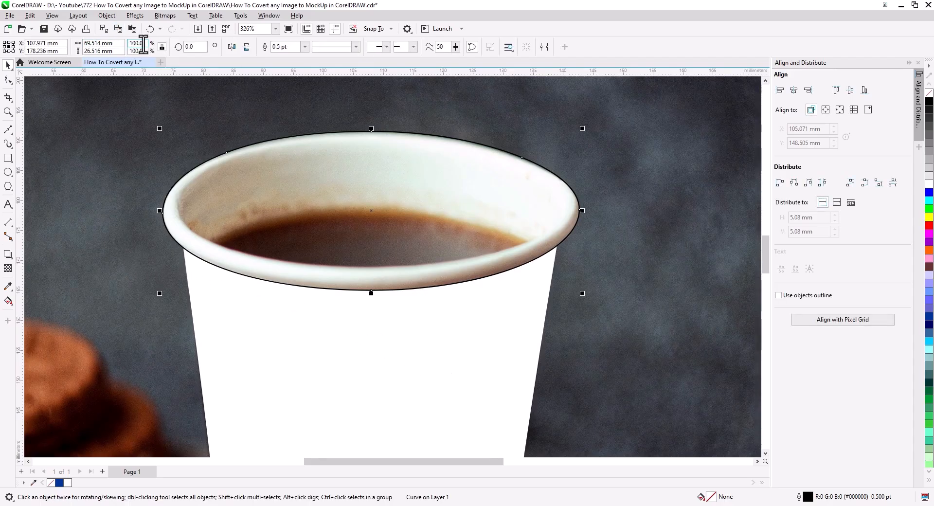
drag(371, 297, 456, 269)
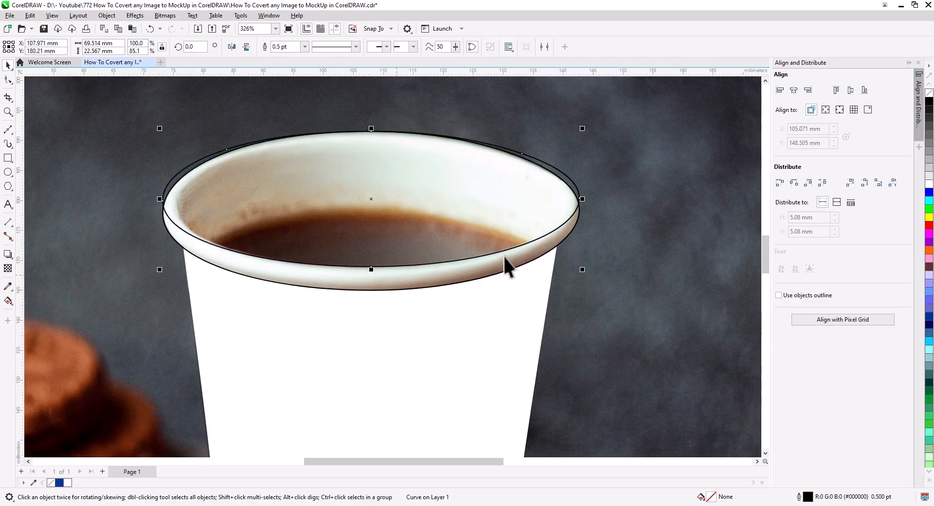
drag(582, 200, 570, 206)
drag(372, 127, 372, 132)
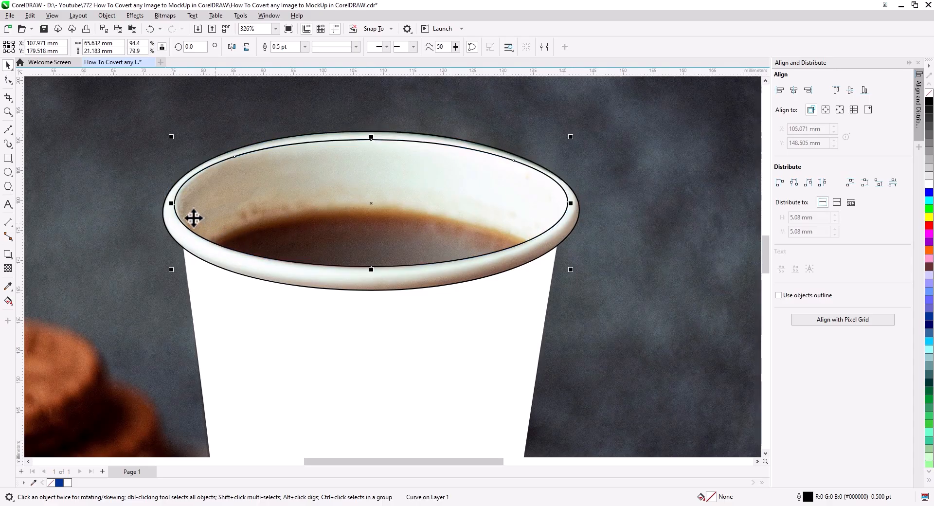
scroll(194, 219, up, 2)
drag(163, 196, 164, 197)
scroll(365, 236, down, 2)
drag(432, 259, 350, 251)
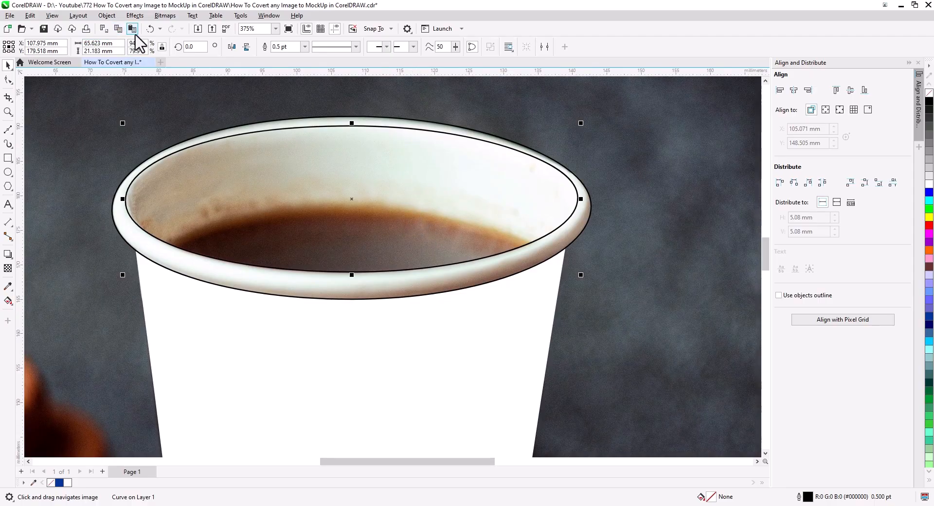
Duplicate the inner rim ellipse downward and narrow it to about 60.3 mm so its upper arc follows the coffee's edge
drag(347, 141, 350, 220)
drag(581, 278, 563, 278)
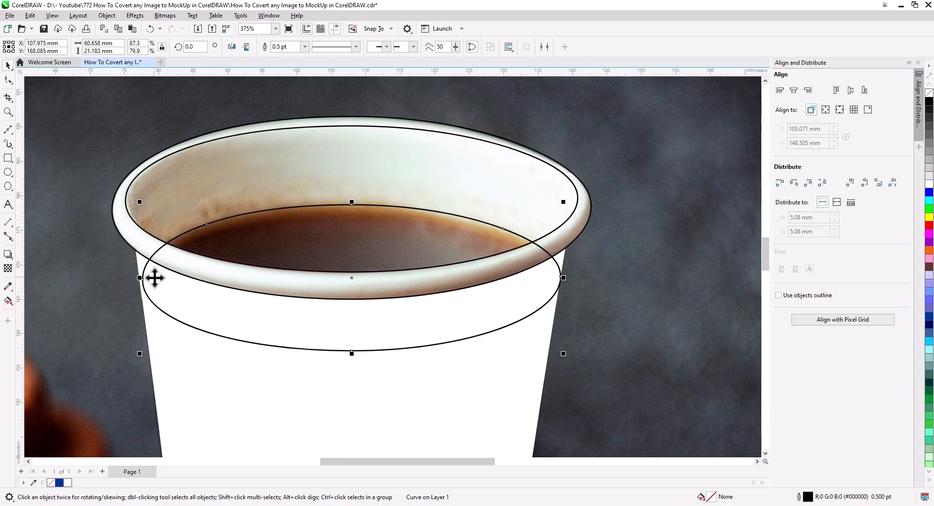
drag(138, 280, 141, 280)
drag(349, 224, 349, 227)
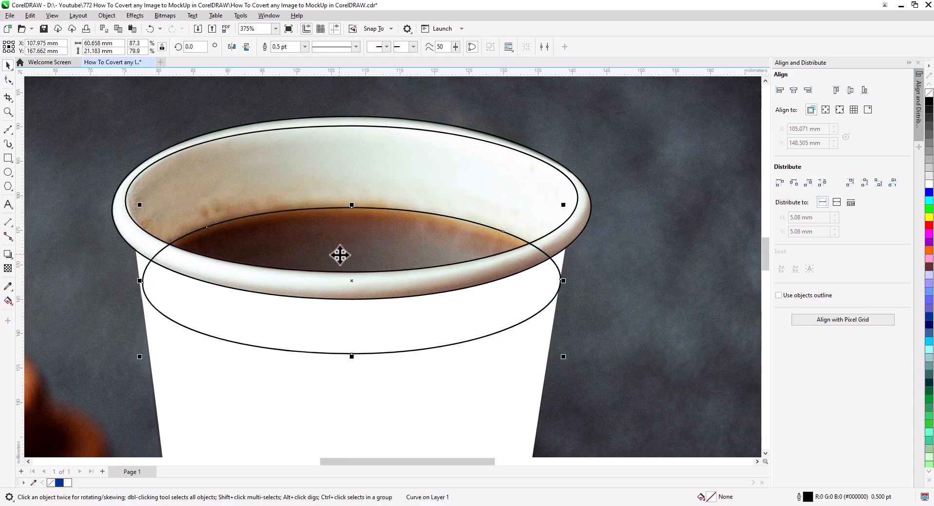
scroll(314, 258, up, 2)
scroll(304, 252, left, 2)
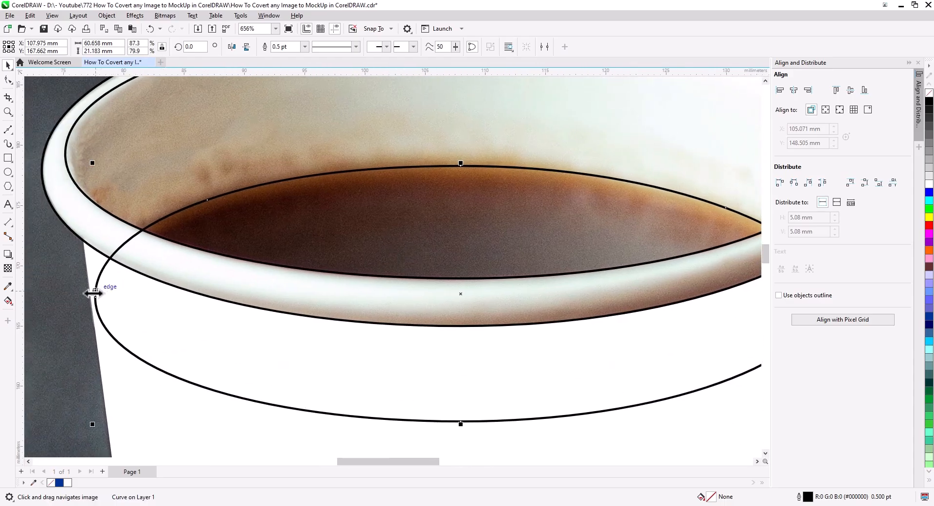
drag(93, 294, 97, 294)
drag(373, 314, 269, 301)
scroll(371, 280, down, 3)
drag(371, 279, 370, 285)
Use Smart Fill to create separate shapes for the cup's inner wall and the coffee surface
click(8, 300)
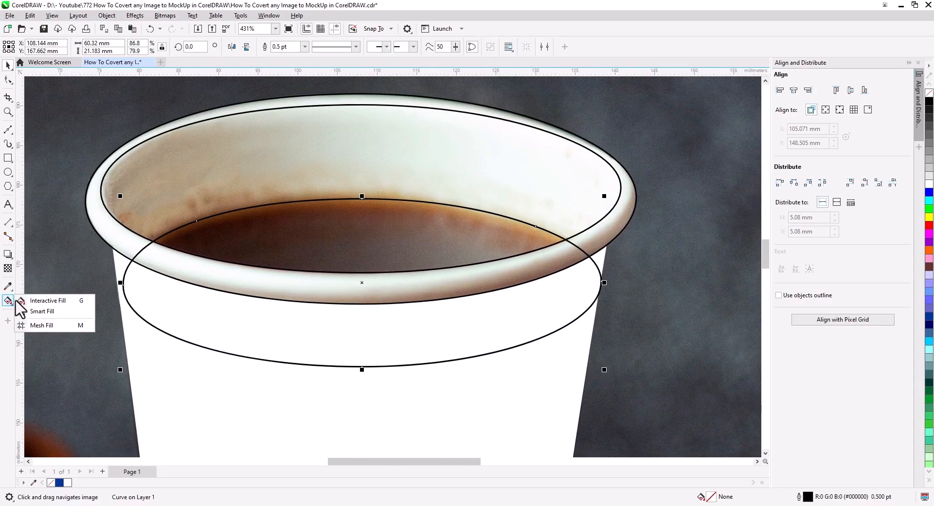
click(42, 313)
click(303, 195)
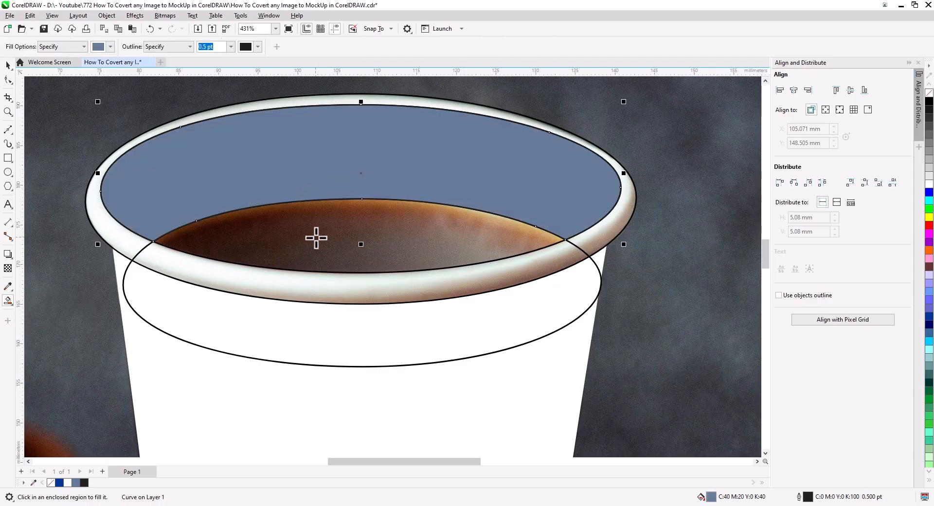
click(315, 239)
Delete the lower guide ellipse that overlaps the cup body
click(9, 65)
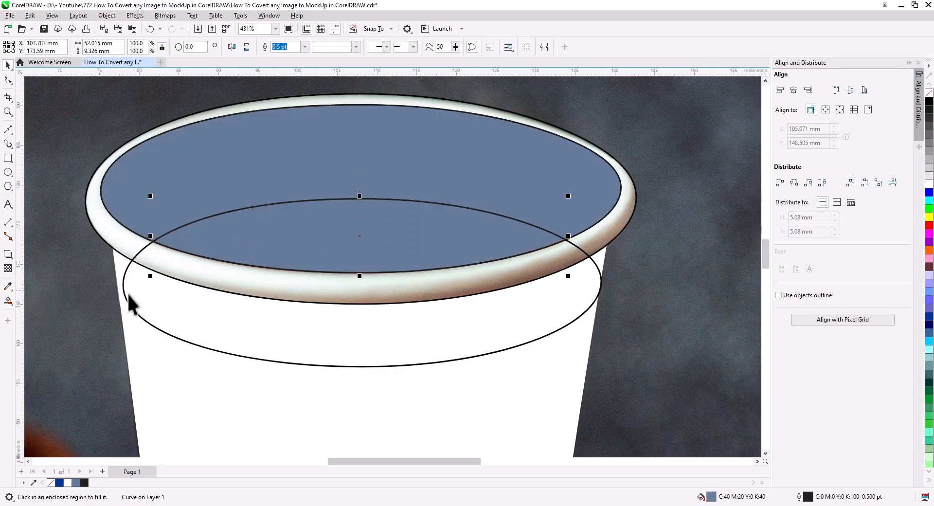
click(136, 309)
key(Delete)
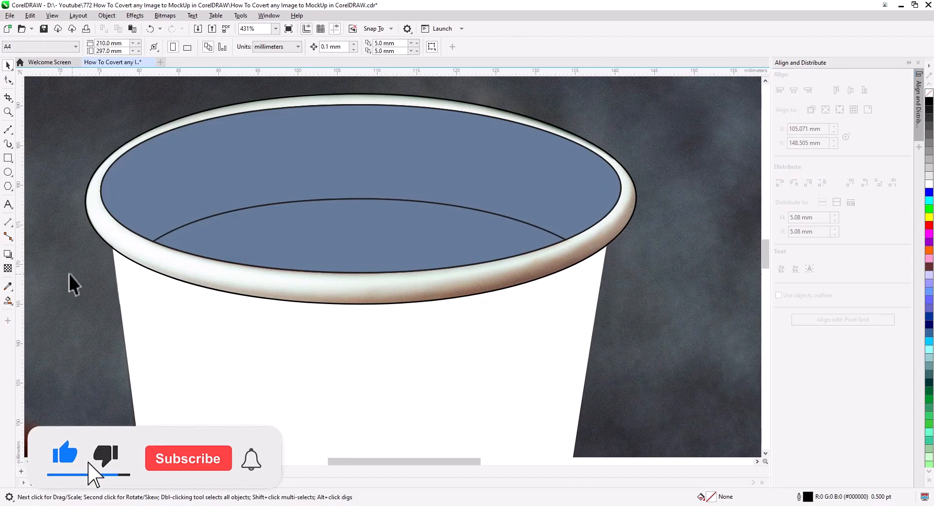
Cut the blue inner wall shape to the clipboard and combine the inner and outer rim ellipses into one curve
click(167, 189)
right_click(166, 187)
click(185, 221)
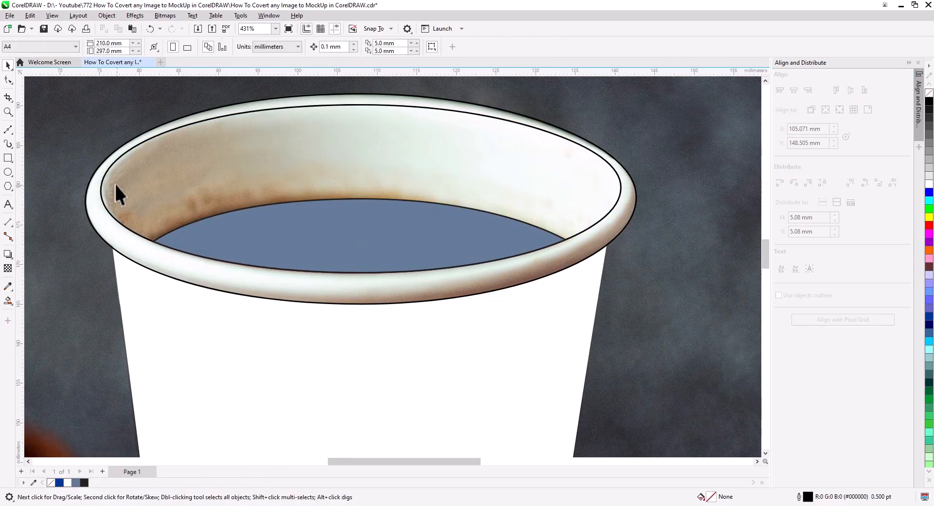
click(104, 173)
shift+click(89, 215)
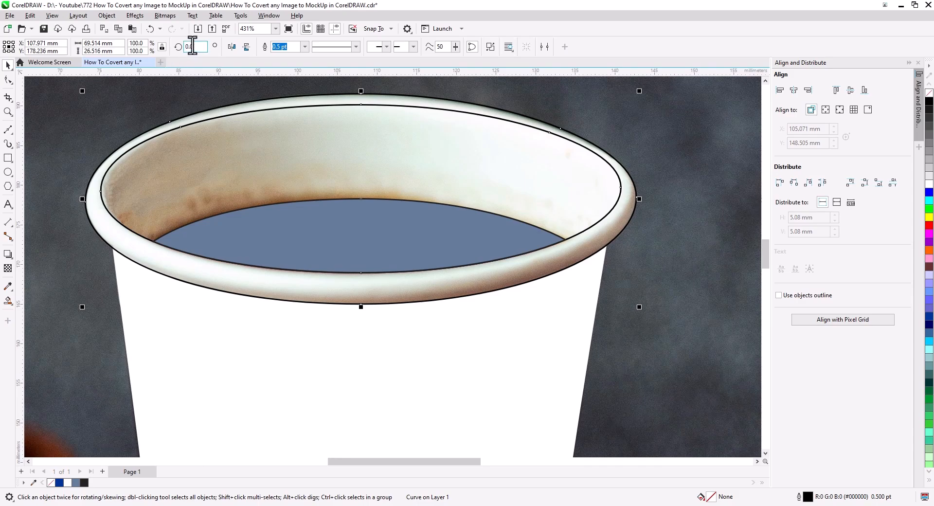
Paste the inner wall shape back in place inside the rim
click(134, 31)
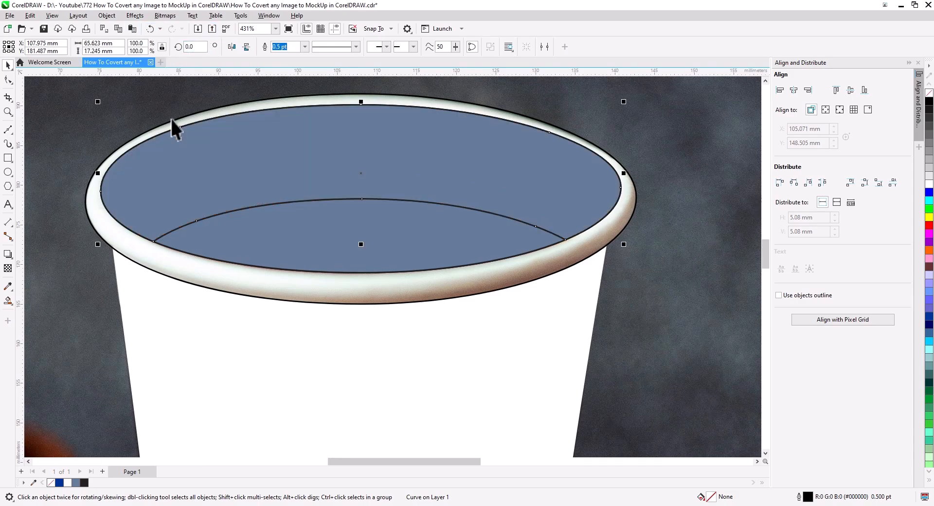
key(Escape)
click(487, 169)
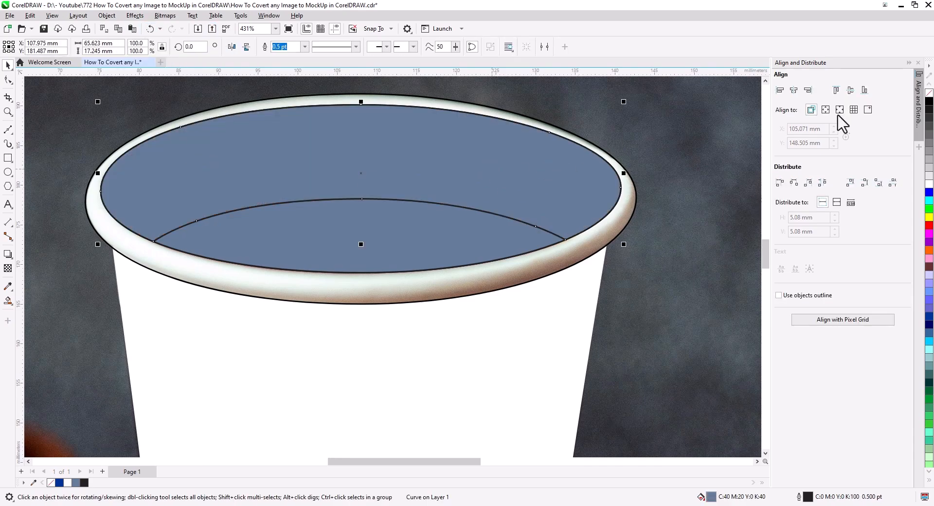
scroll(397, 211, down, 4)
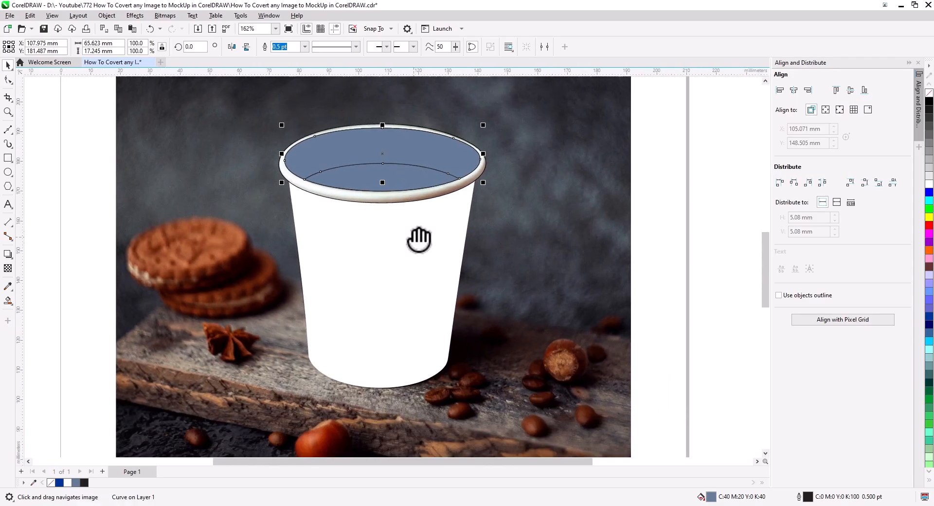
scroll(532, 280, down, 2)
key(Escape)
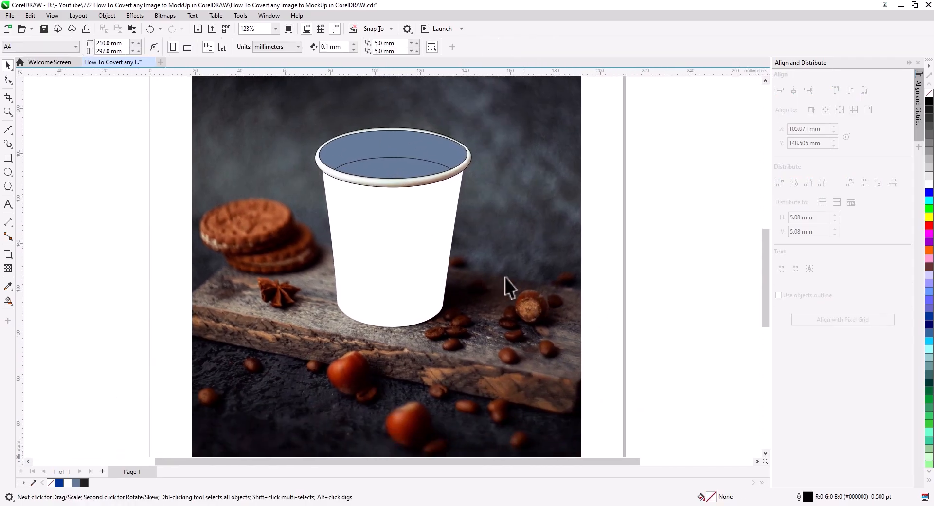
Copy the background photo, paste a duplicate in place, and send it behind the cup shapes
right_click(518, 198)
click(568, 222)
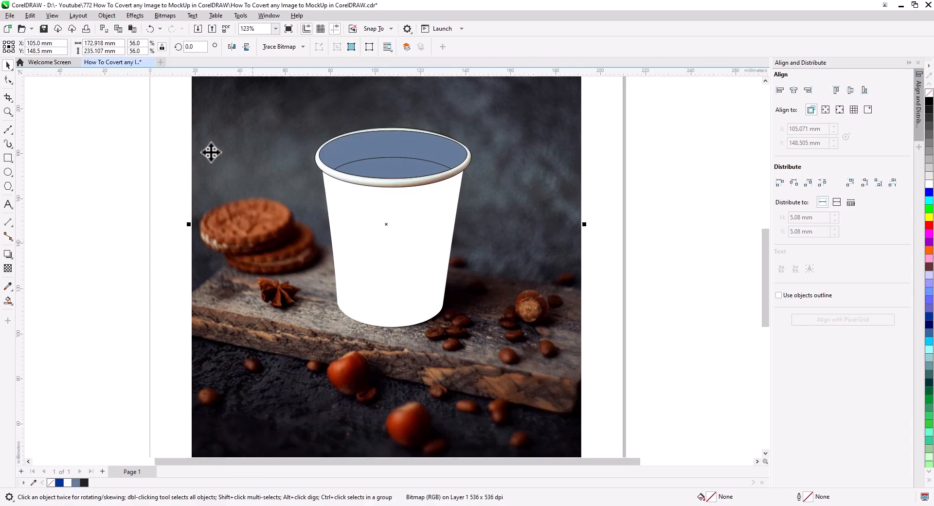
click(132, 28)
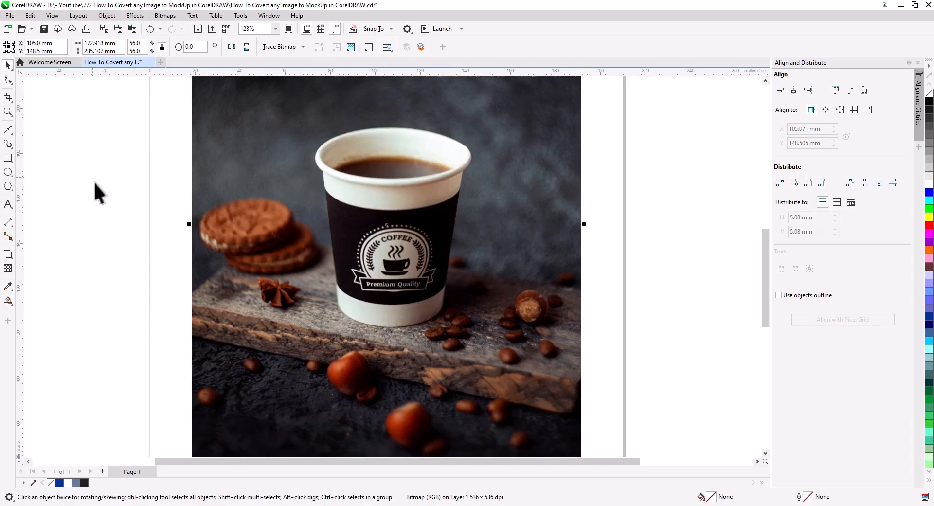
right_click(264, 272)
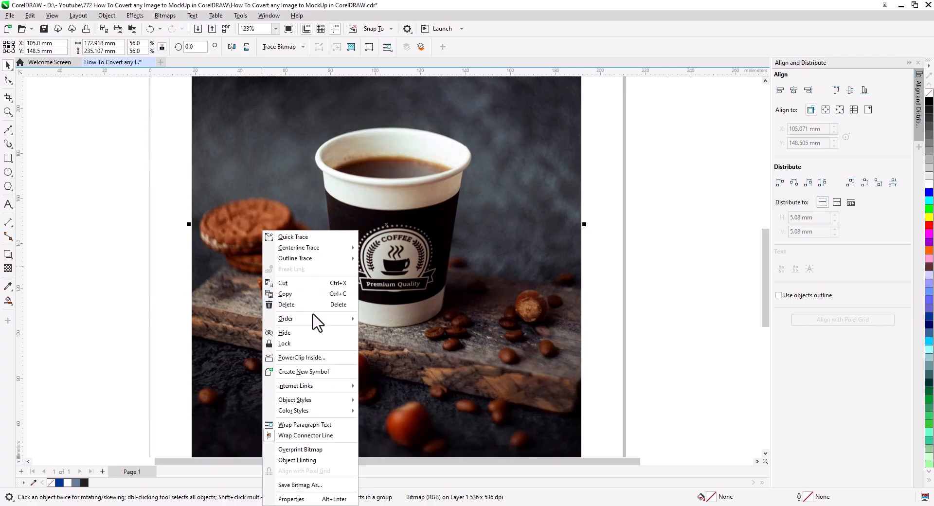
mouse_move(316, 321)
click(392, 341)
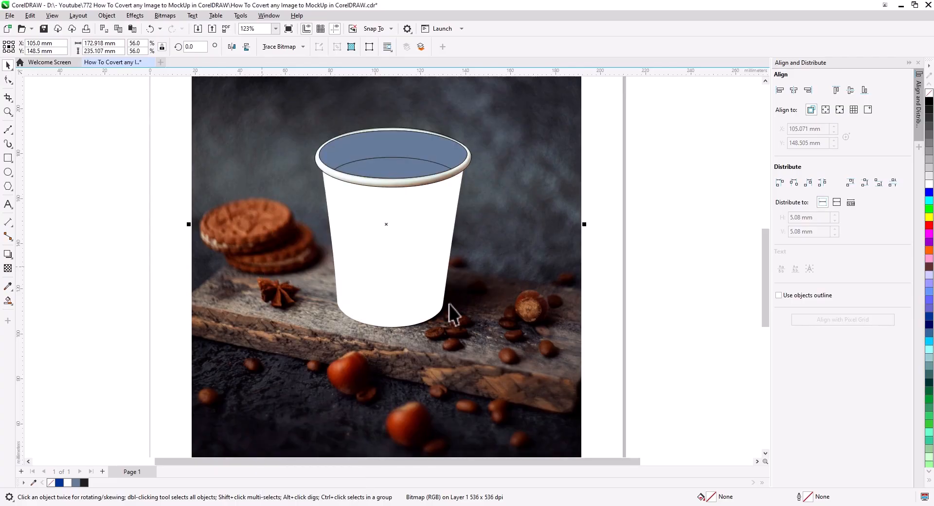
PowerClip the duplicate photo inside the coffee surface shape
right_click(516, 200)
click(545, 325)
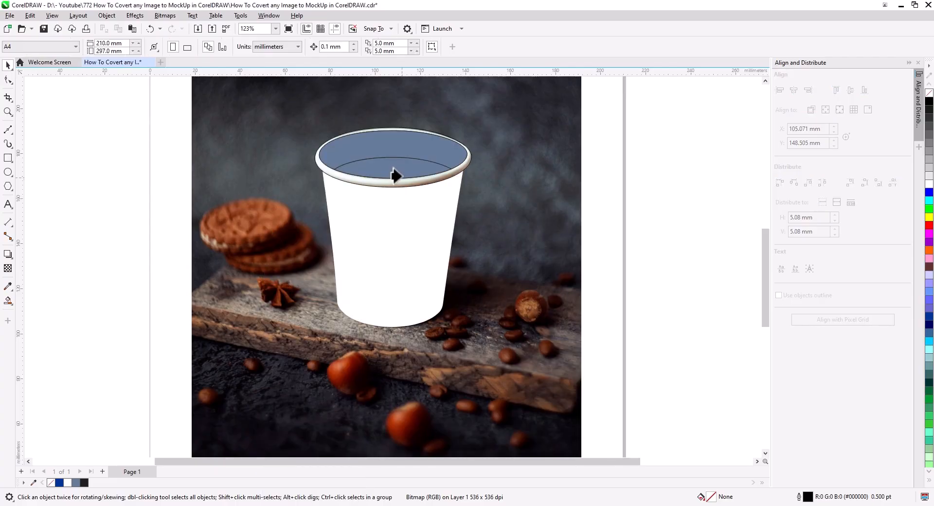
click(394, 173)
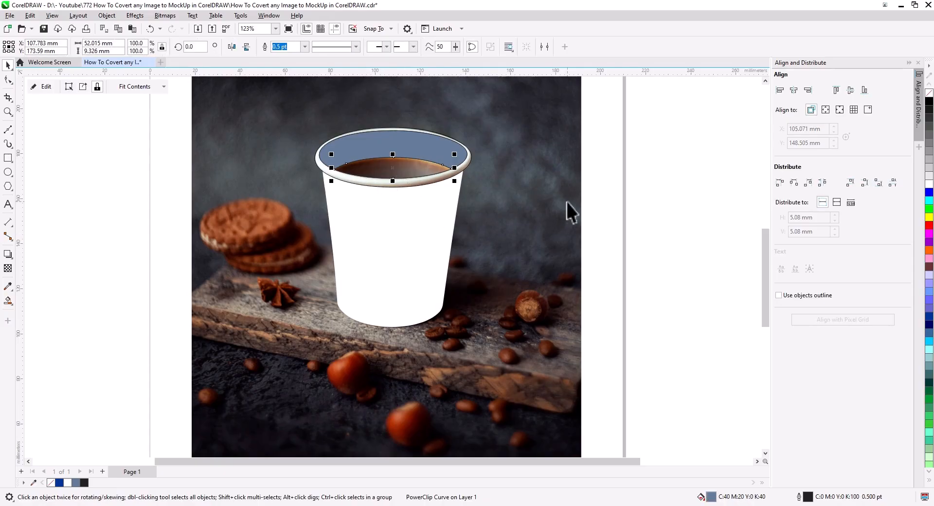
click(642, 209)
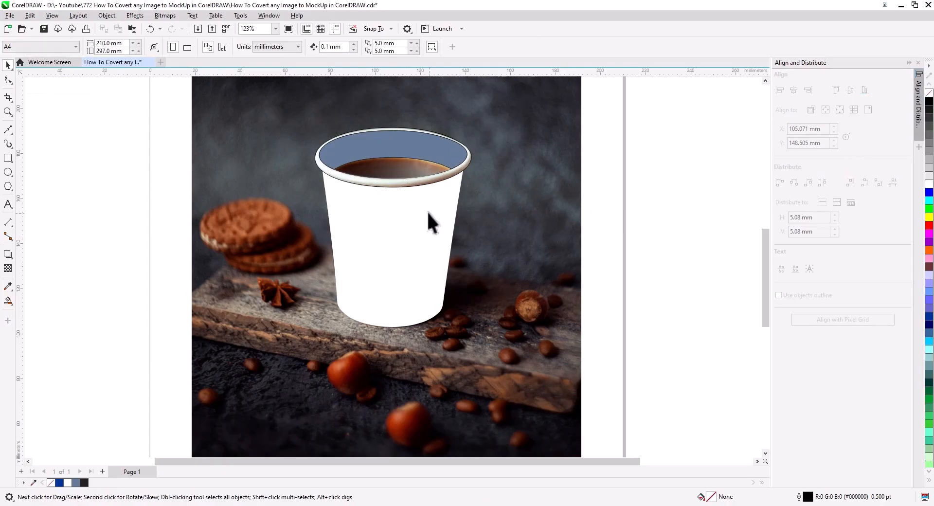
Lock the background photo and place a separate copy of the photo to its right
scroll(428, 234, down, 1)
drag(436, 234, 419, 221)
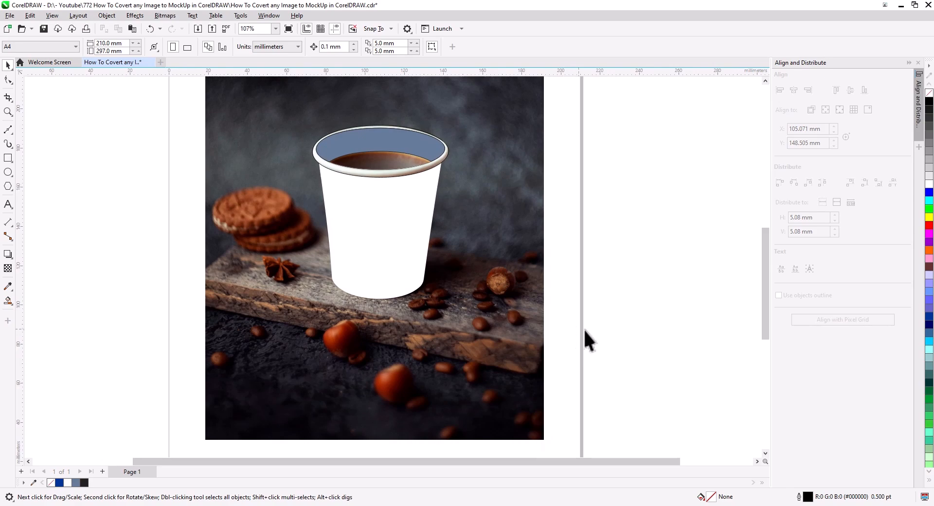
click(490, 269)
right_click(491, 268)
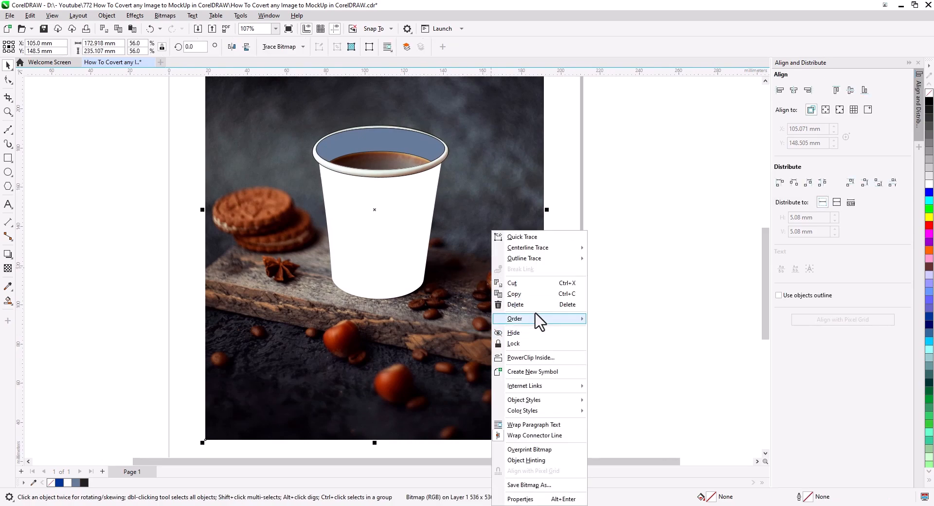
click(513, 343)
drag(227, 244, 579, 242)
click(594, 259)
Crop the photo copy to an area of about 84 x 100 mm around the coffee cup
scroll(554, 247, right, 5)
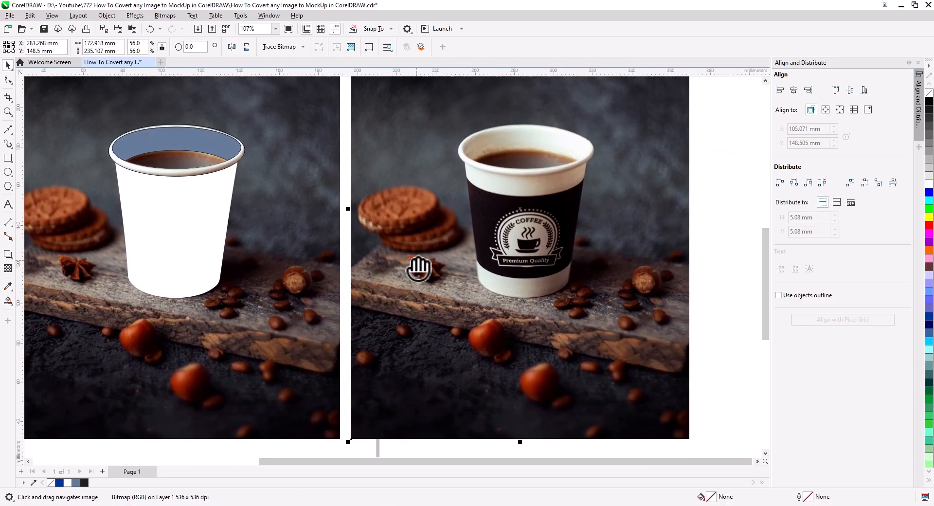
click(6, 97)
drag(411, 112, 577, 308)
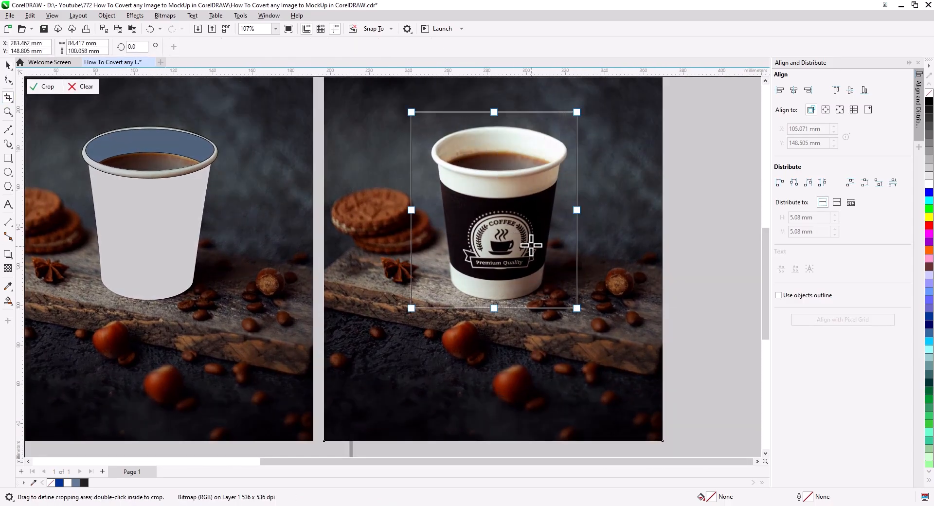
double_click(531, 246)
Move the cropped cup photo next to the white traced cup as a side-by-side reference
click(7, 65)
drag(501, 265, 324, 263)
scroll(274, 262, up, 2)
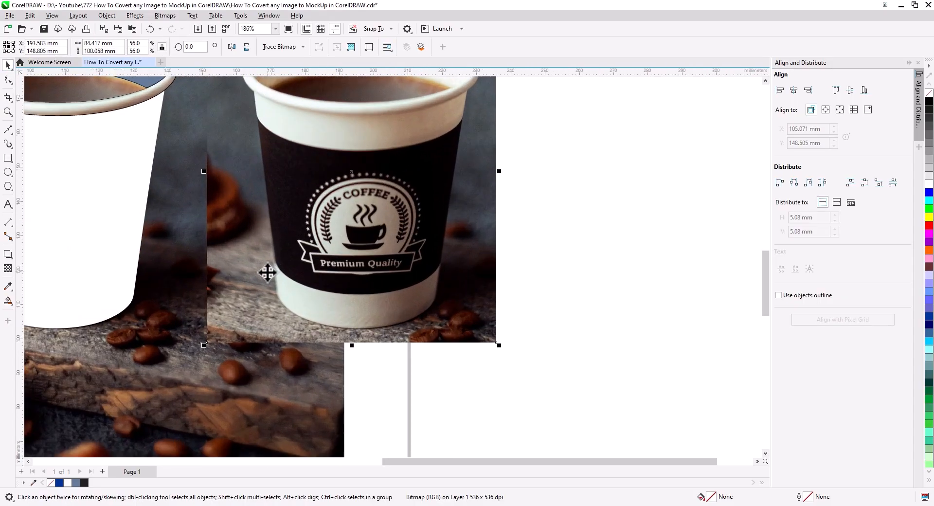
drag(268, 274, 501, 325)
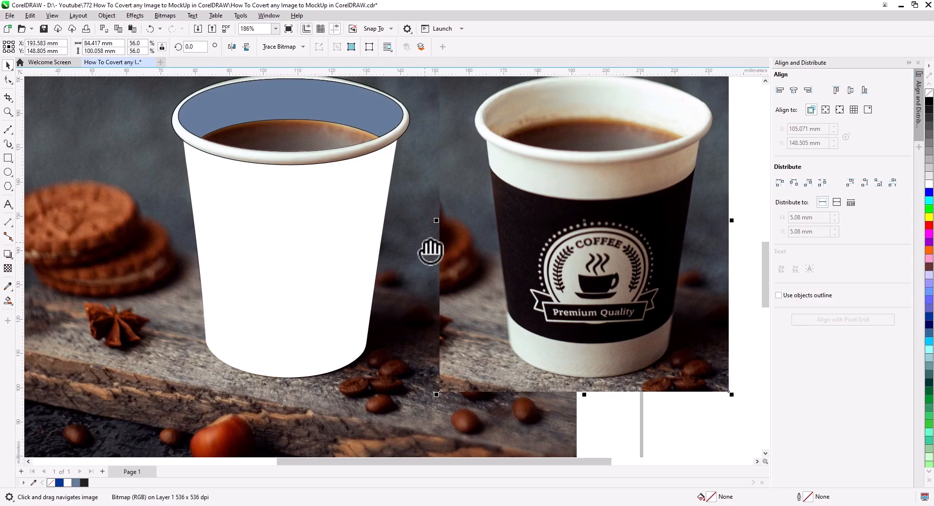
drag(425, 242, 412, 270)
Draw a freehand curve about 11 x 65 mm down the shadow edge of the reference cup and delete its surplus lower nodes
click(318, 263)
drag(381, 344, 339, 304)
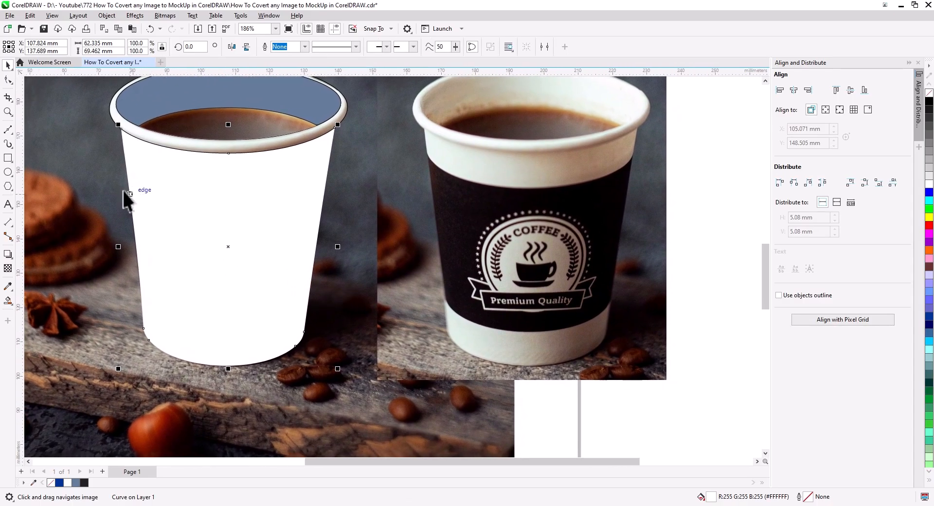
scroll(555, 181, up, 2)
drag(557, 201, 518, 181)
key(F5)
click(7, 131)
click(44, 136)
mouse_move(454, 112)
mouse_down()
mouse_move(494, 143)
mouse_move(507, 181)
mouse_move(522, 371)
mouse_move(513, 450)
mouse_up()
click(7, 80)
drag(553, 350, 495, 403)
key(Delete)
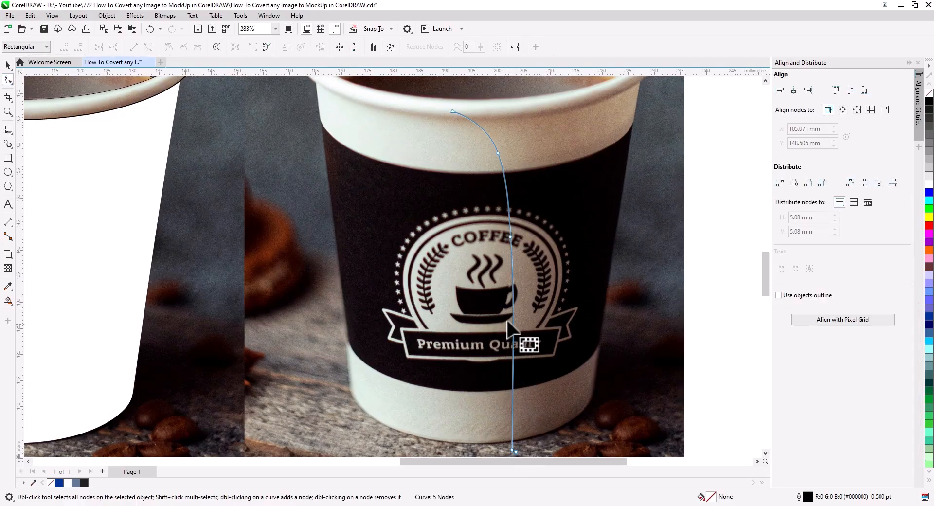
Move the shadow curve onto the traced cup, remove the cup body's fill, and align the curve with the photo's shadow edge
click(7, 65)
drag(330, 295, 494, 294)
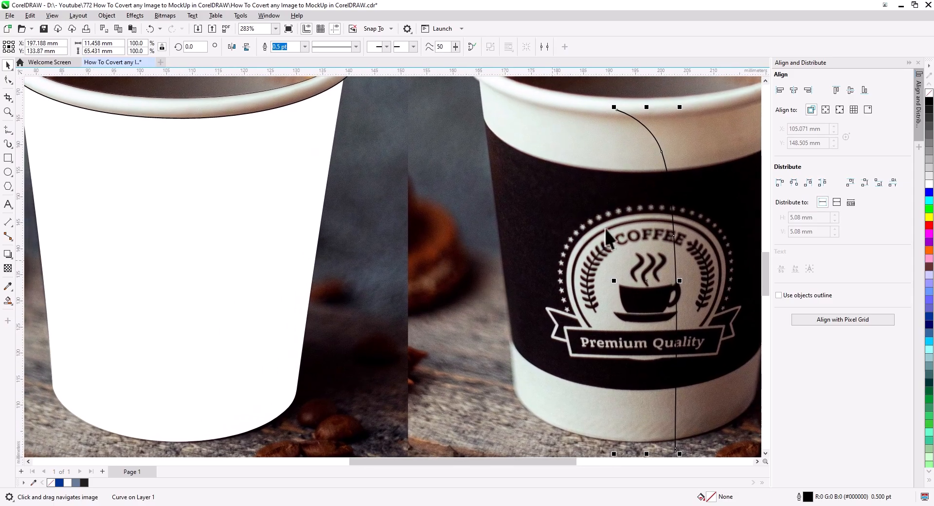
drag(635, 147, 189, 165)
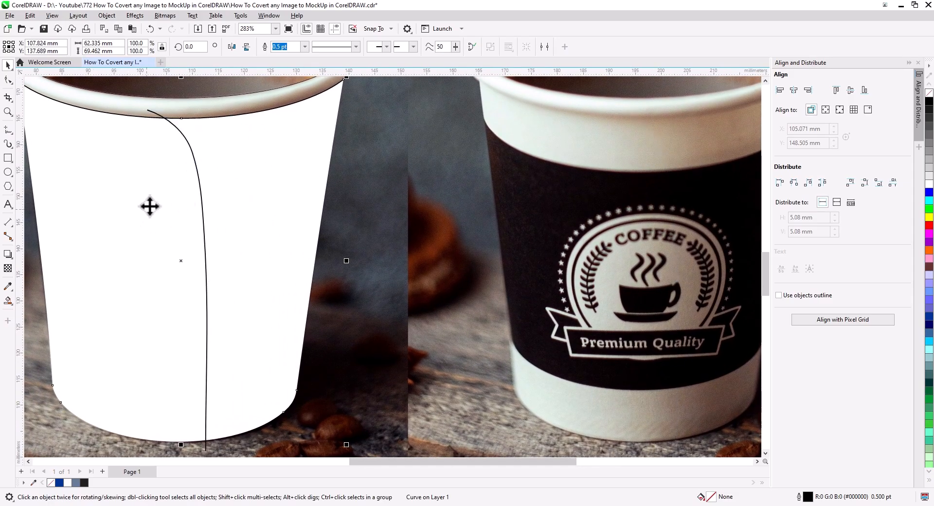
click(926, 96)
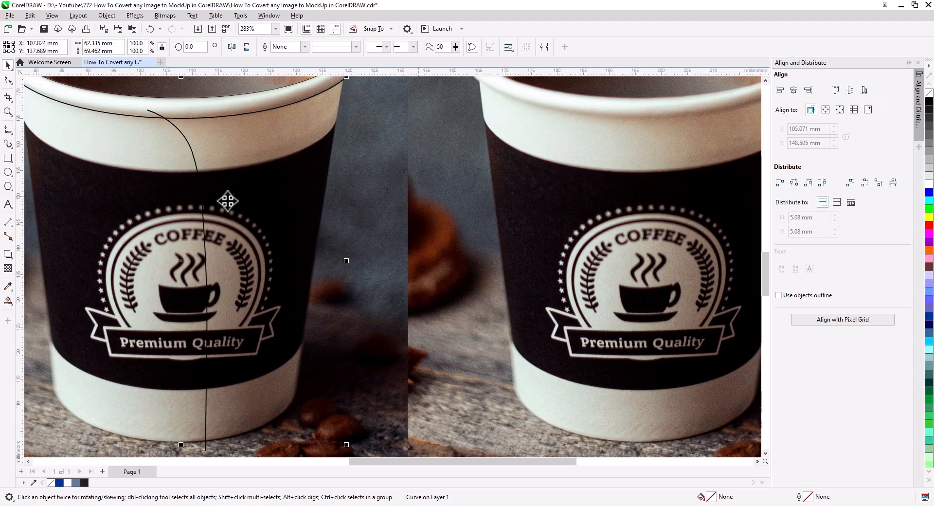
drag(197, 174, 217, 174)
Extend the shadow curve with straight segments beyond the cup's right side into a closed shape about 71 x 101 mm
scroll(249, 260, down, 3)
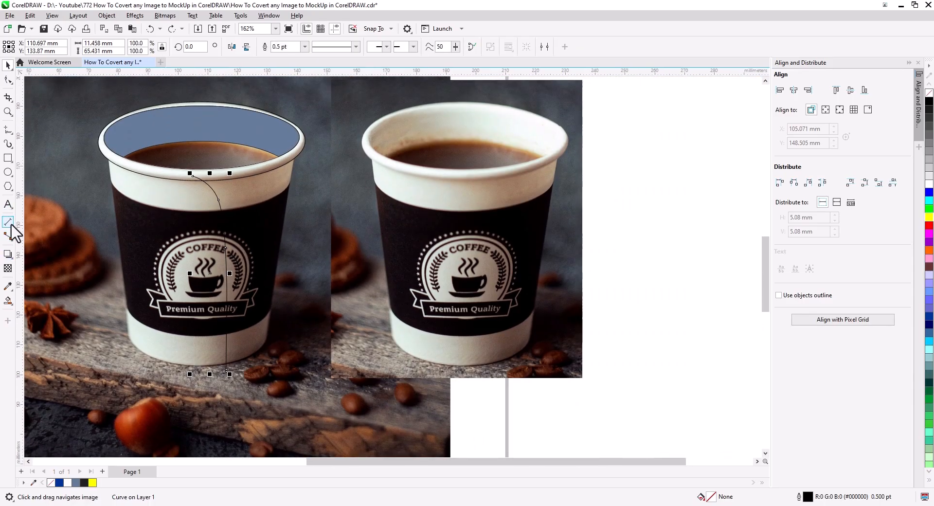
click(7, 130)
click(44, 132)
mouse_move(192, 174)
mouse_down()
mouse_move(298, 104)
mouse_move(404, 196)
mouse_move(346, 406)
mouse_up()
drag(346, 406, 226, 370)
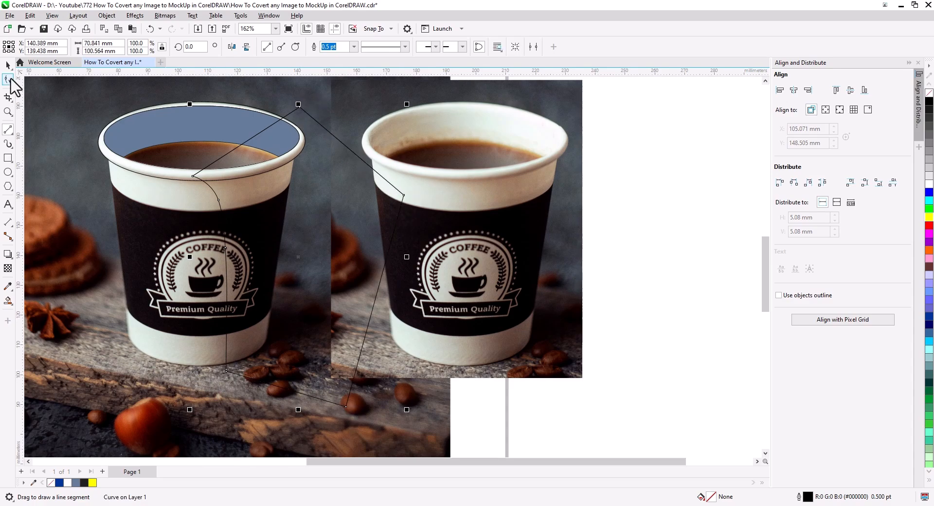
key(space)
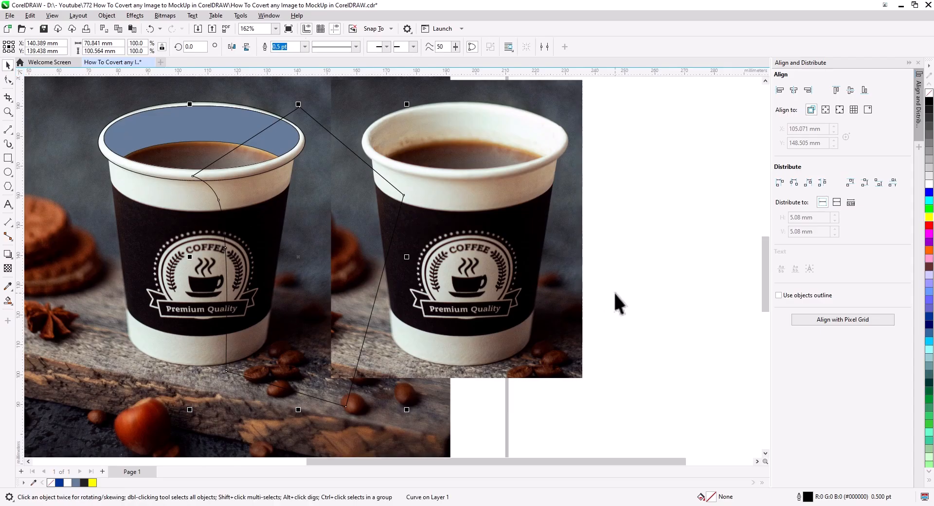
Fill the closed shadow shape with black and no outline, and apply a Gaussian blur with a 109.5-pixel radius
click(929, 103)
right_click(929, 93)
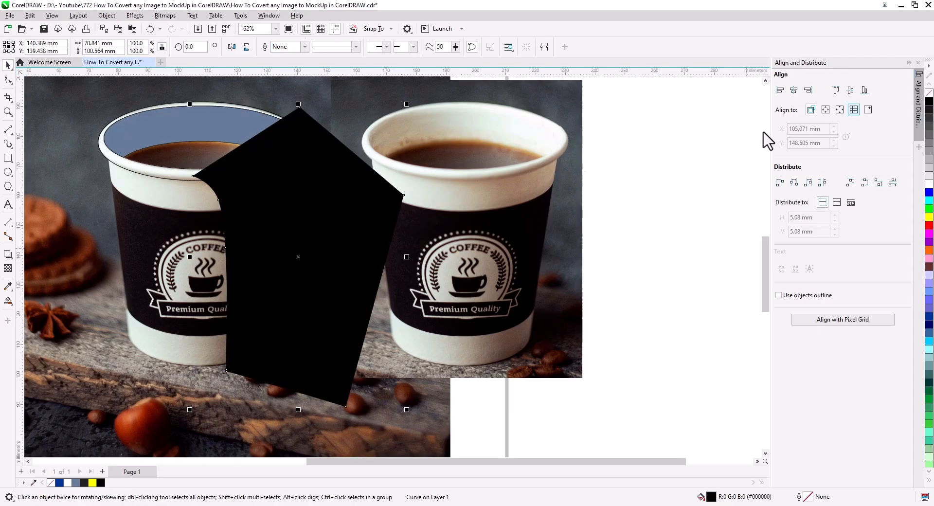
click(136, 15)
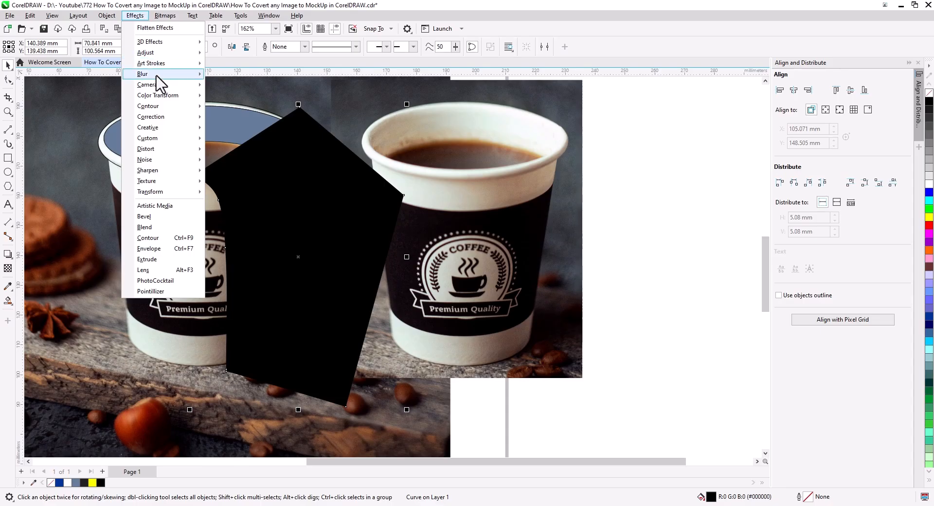
mouse_move(156, 76)
click(242, 112)
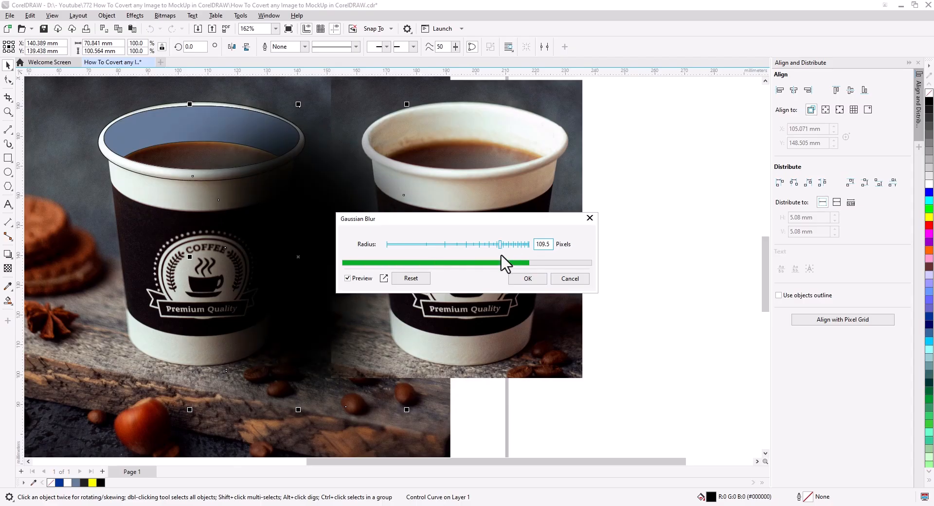
click(529, 279)
Fill the cup body with white again and set the blurred black shadow's uniform transparency to 21
click(128, 258)
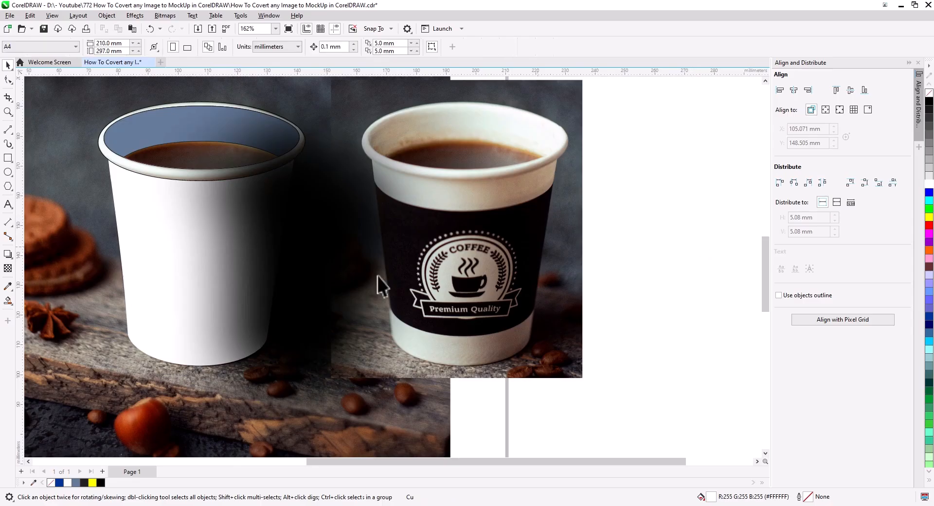
click(225, 317)
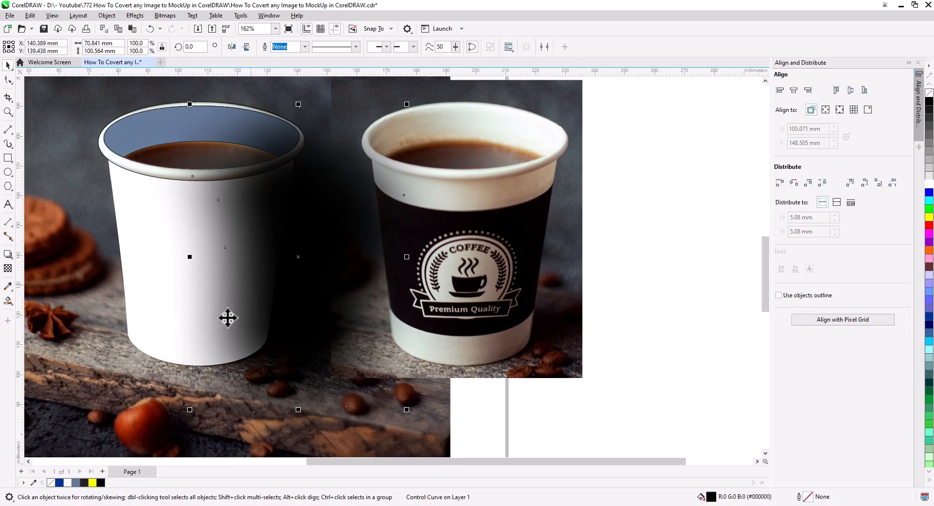
click(7, 269)
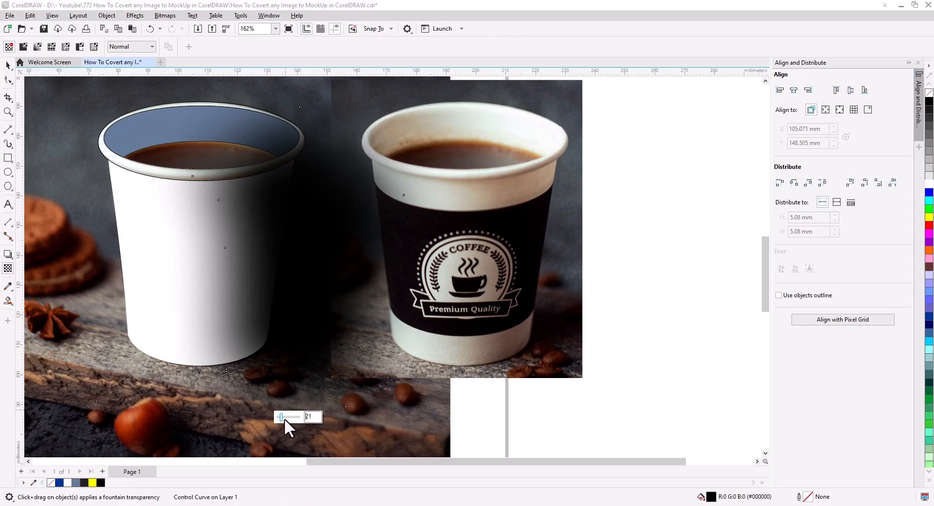
drag(284, 419, 288, 416)
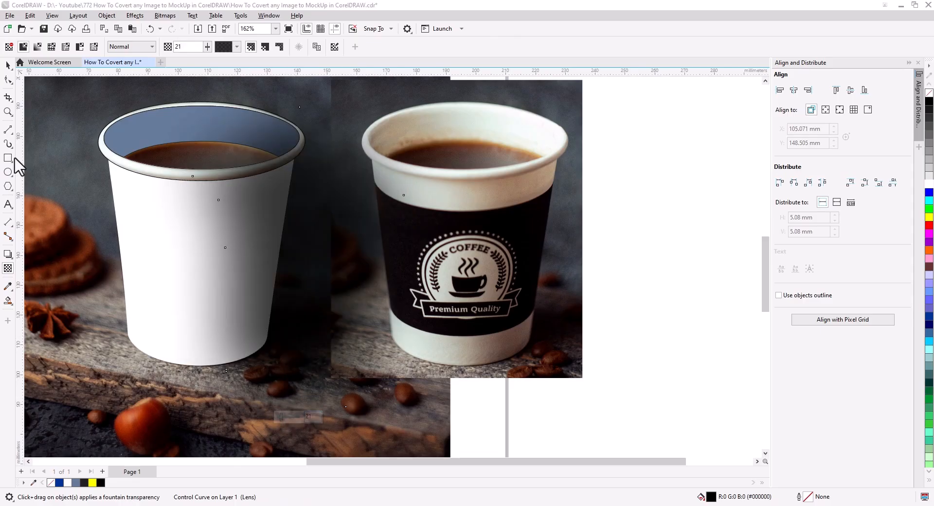
Shift the shadow about 2.4 mm to the left and pull its bottom-left node further down below the cup
click(12, 69)
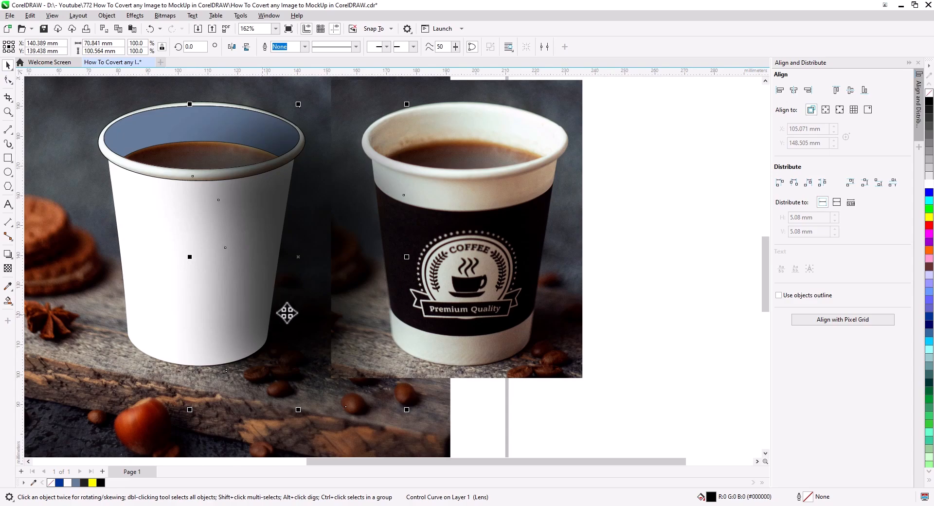
drag(292, 309, 284, 311)
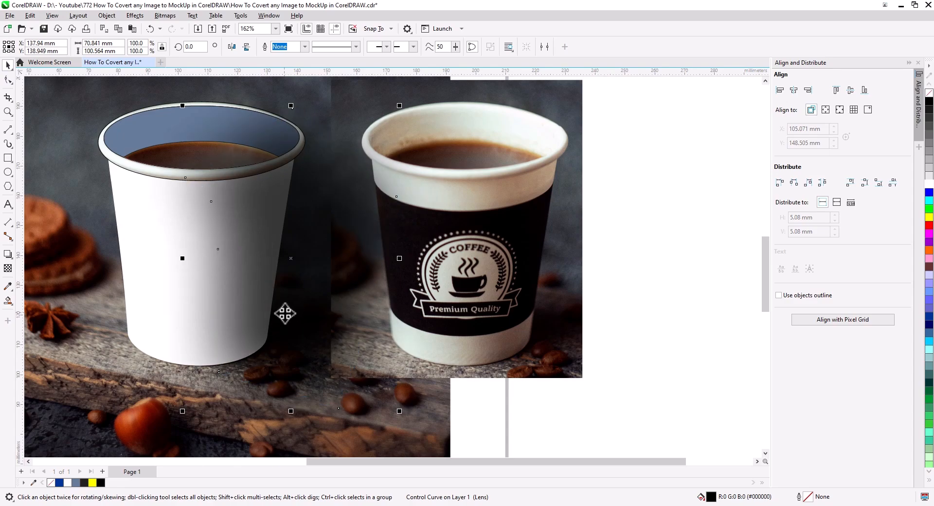
click(7, 79)
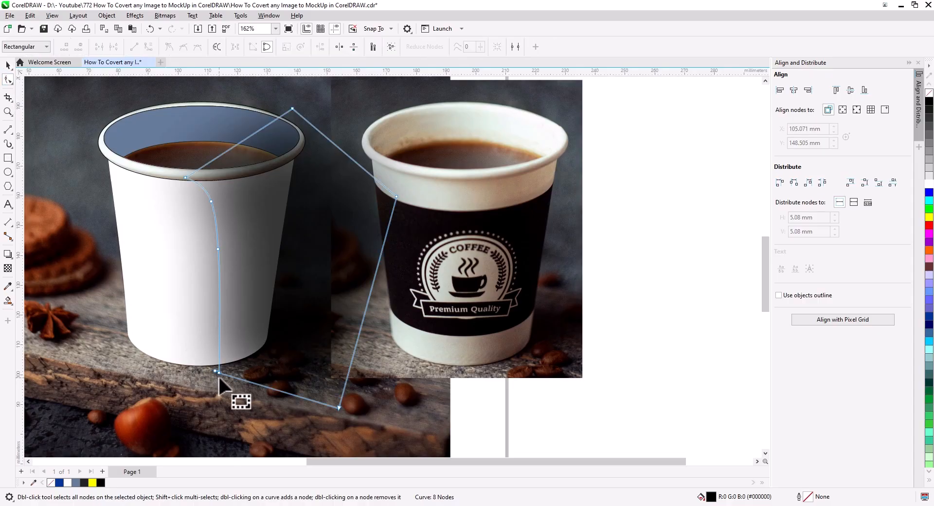
drag(219, 373, 218, 391)
click(11, 64)
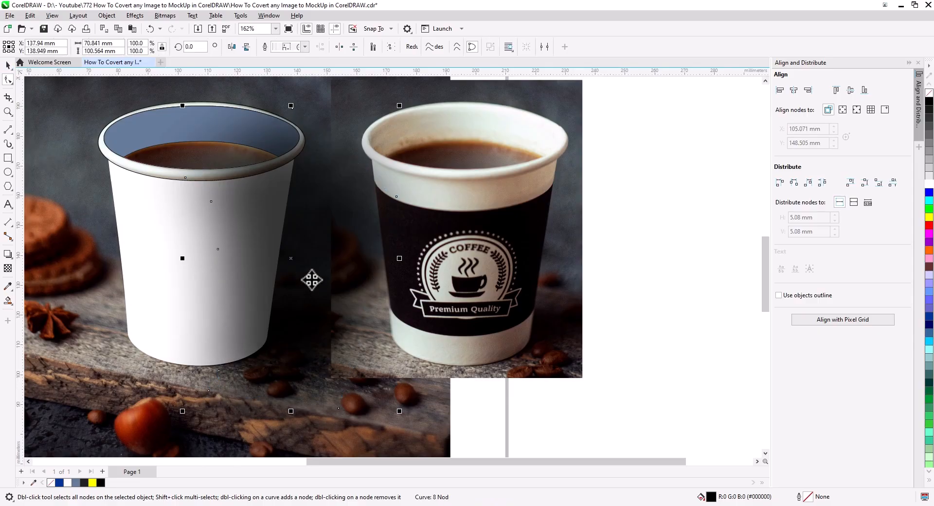
PowerClip the blurred black shadow inside the white cup body
right_click(309, 280)
click(347, 109)
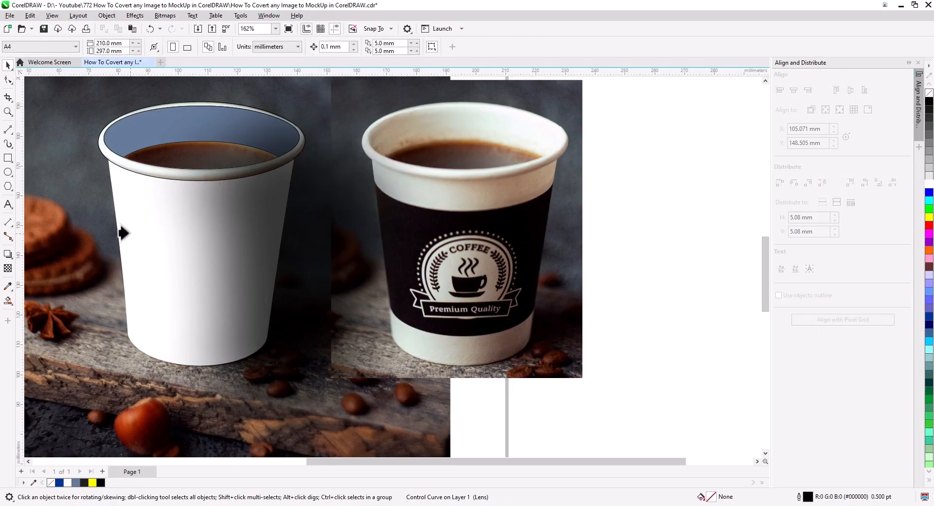
click(117, 228)
scroll(275, 327, down, 1)
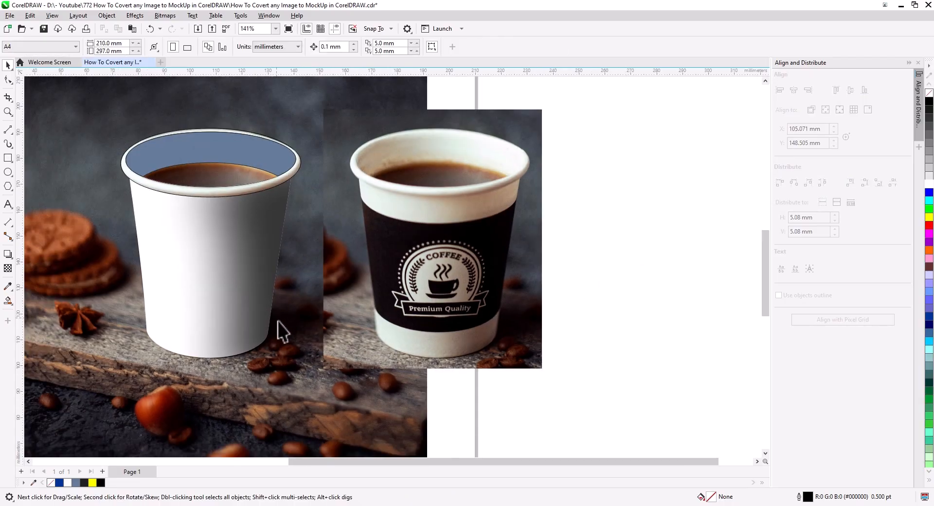
Draw a closed straight-sided highlight shape about 51 x 88 mm over the left side of the cup, extending past its edge
drag(282, 345, 370, 332)
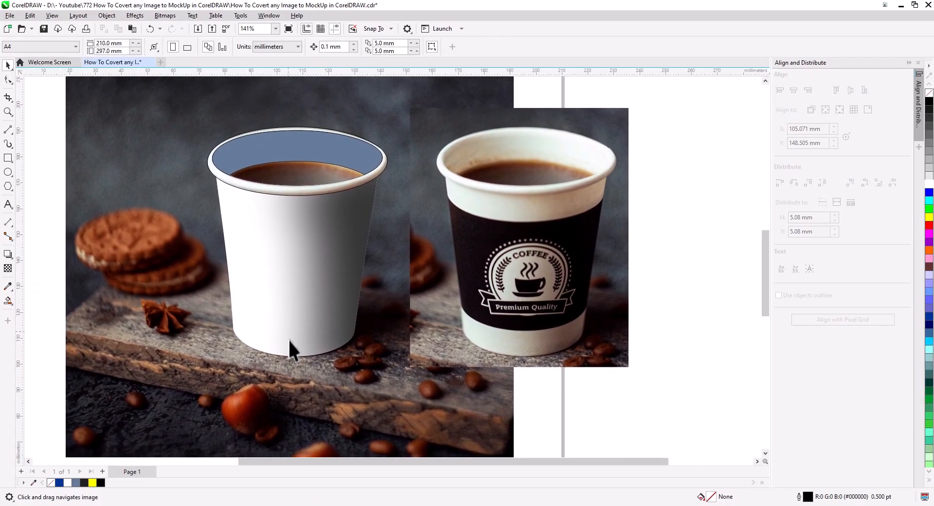
scroll(311, 323, up, 1)
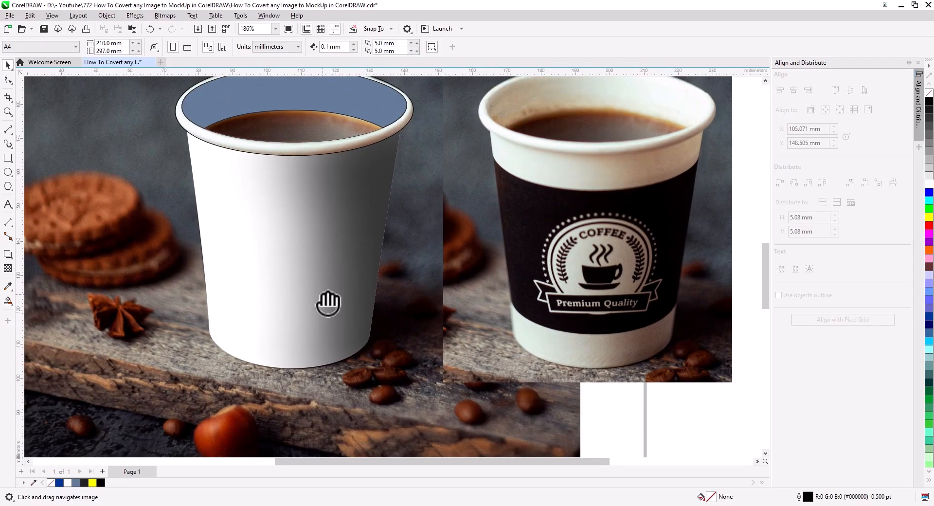
drag(327, 304, 319, 301)
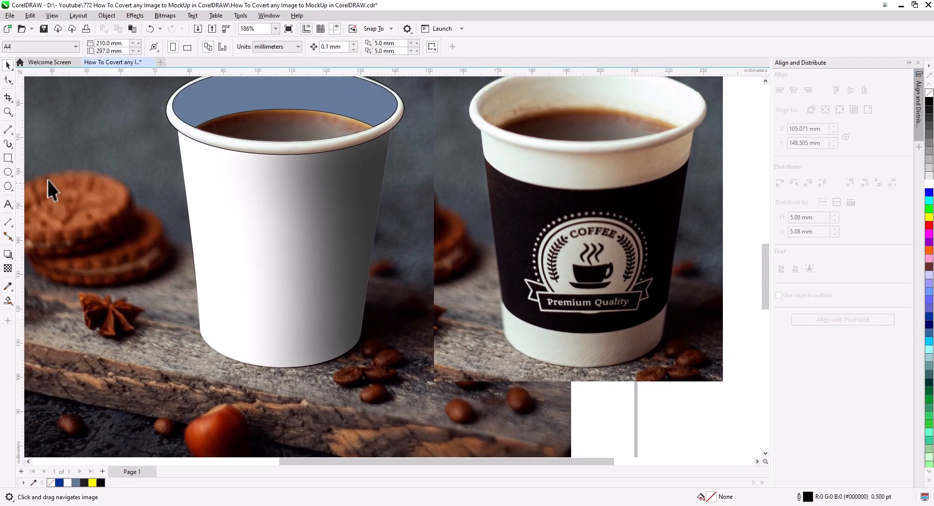
click(9, 131)
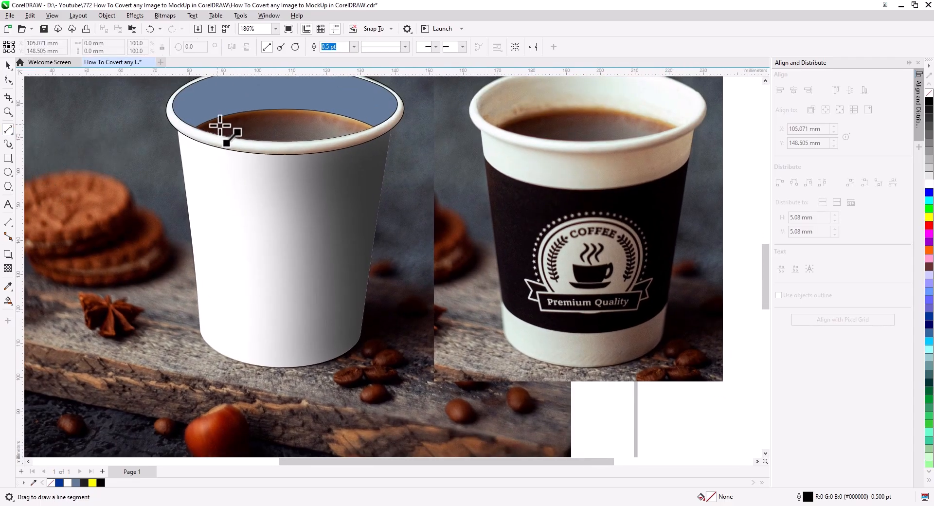
drag(220, 126, 235, 379)
drag(235, 379, 105, 387)
drag(105, 387, 220, 125)
Fill the cup body with bright green
click(8, 65)
click(309, 260)
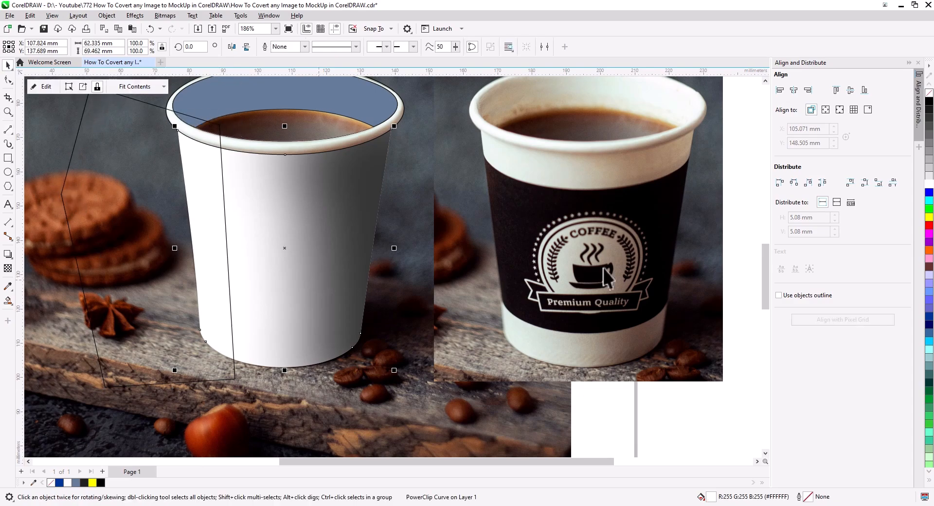
click(928, 209)
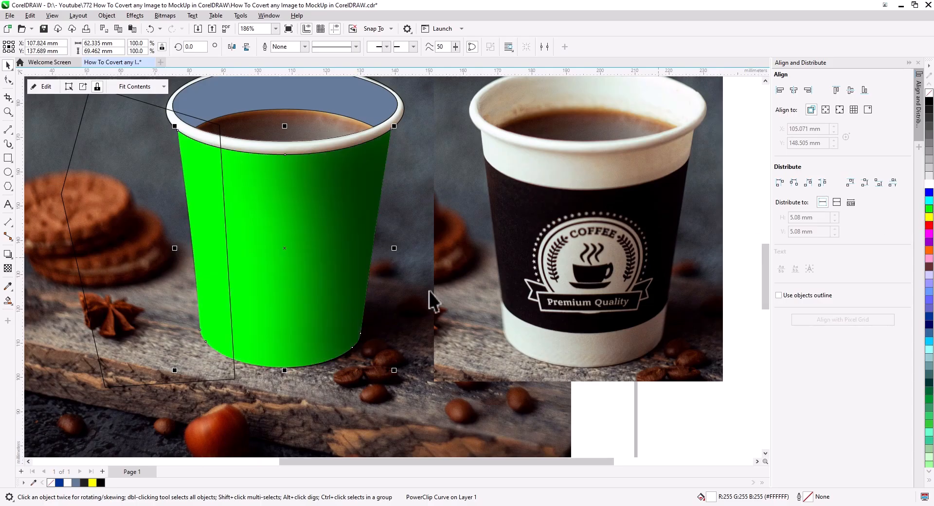
Fill the highlight shape with white and no outline, and apply a Gaussian blur with a 79.2-pixel radius
click(162, 237)
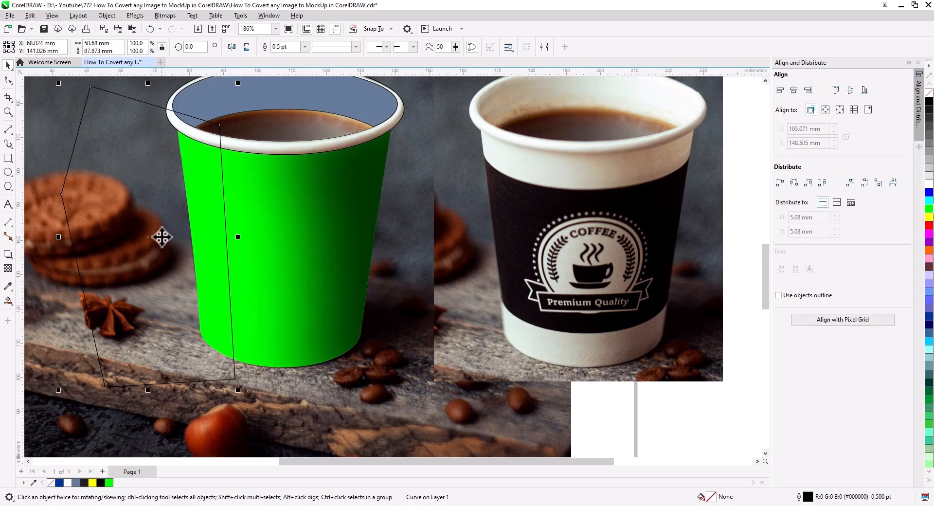
click(929, 185)
right_click(929, 92)
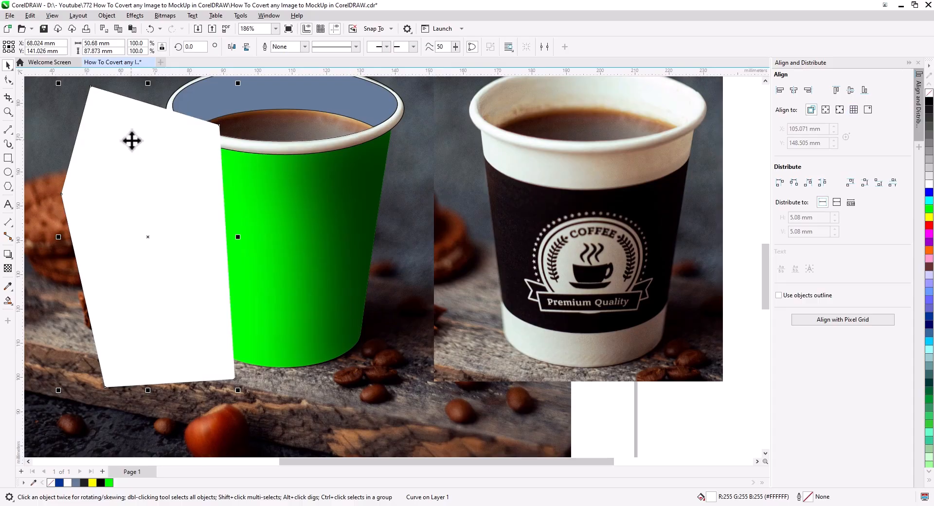
click(135, 16)
mouse_move(158, 74)
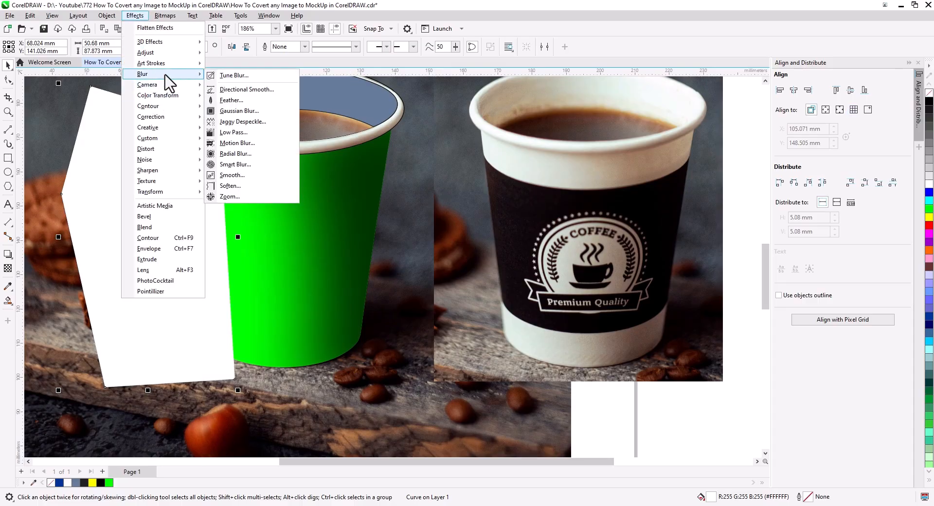
click(236, 111)
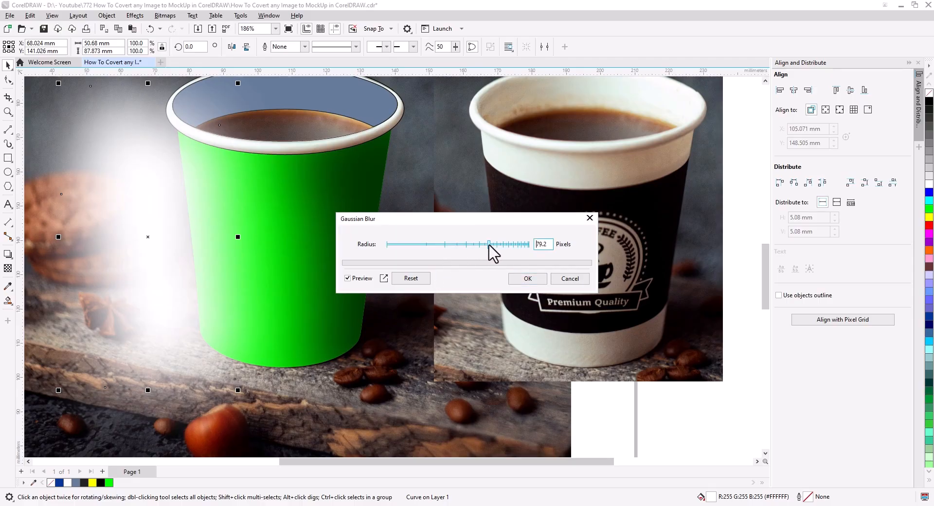
click(528, 278)
Set the blurred white highlight's uniform transparency to 28 and PowerClip it inside the green cup body
click(12, 271)
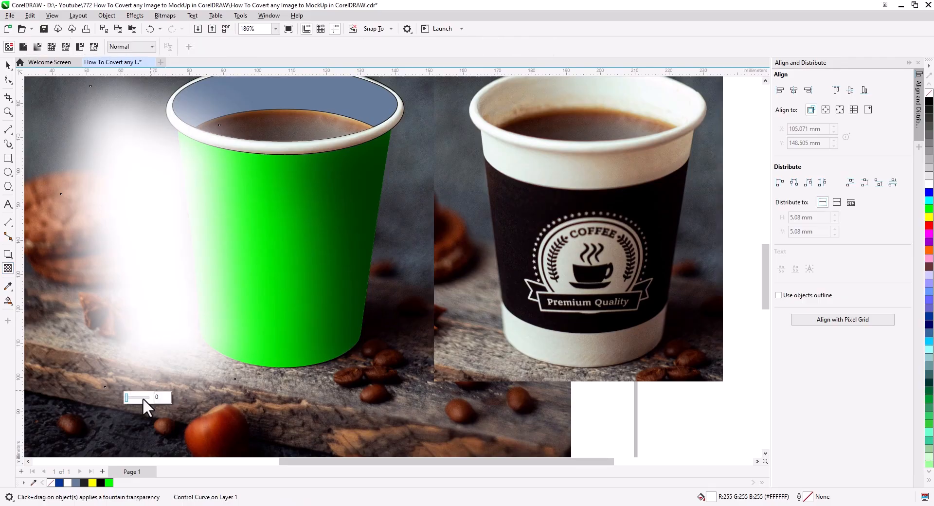
drag(135, 398, 129, 397)
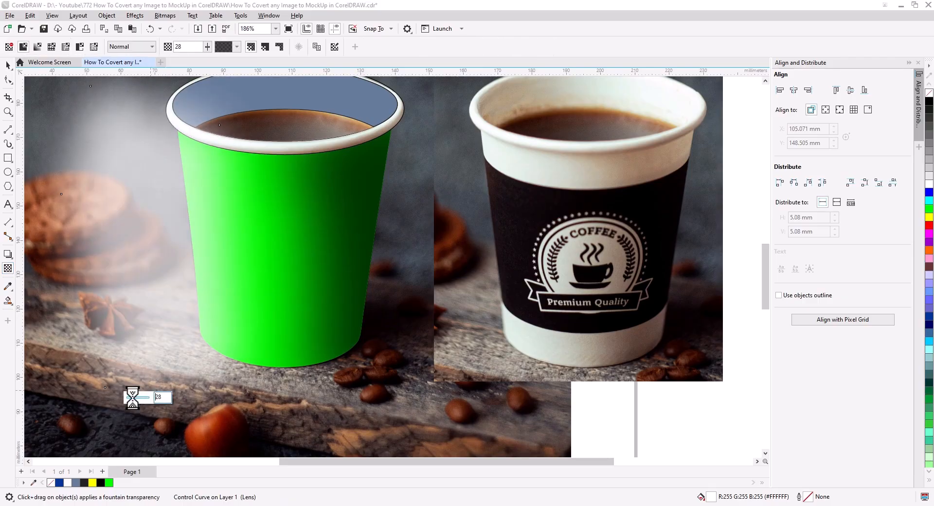
right_click(126, 207)
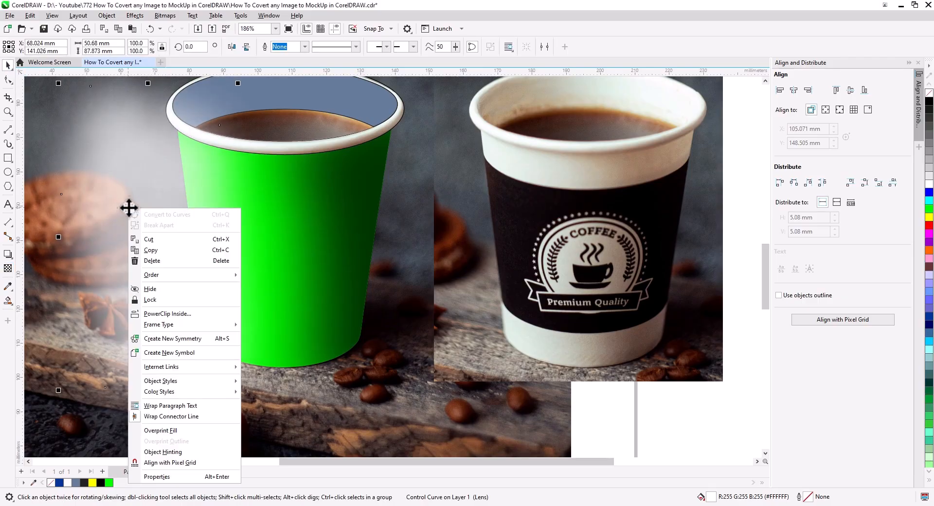
click(190, 313)
click(342, 226)
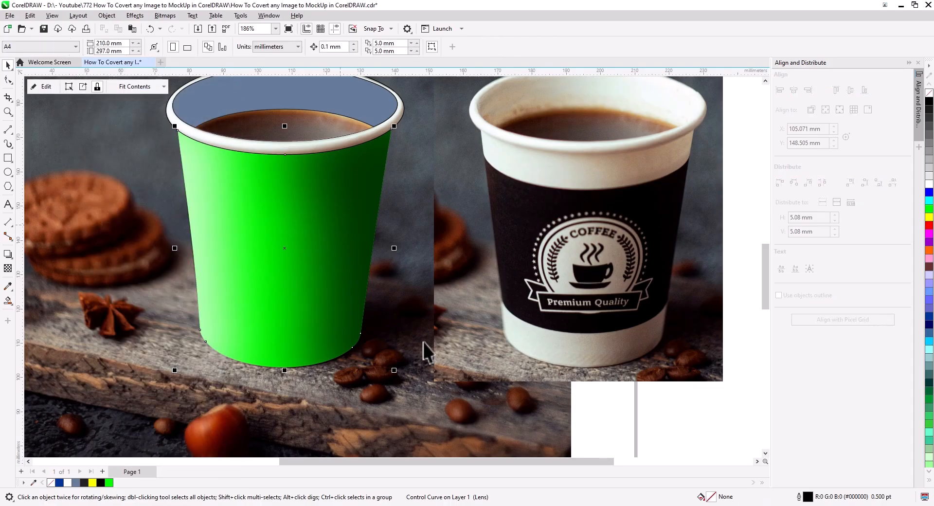
Draw a closed four-sided shape about 64 x 36 mm across the right side of the rim and curve its upper edge along the rim
click(658, 427)
scroll(330, 319, down, 2)
drag(329, 320, 357, 344)
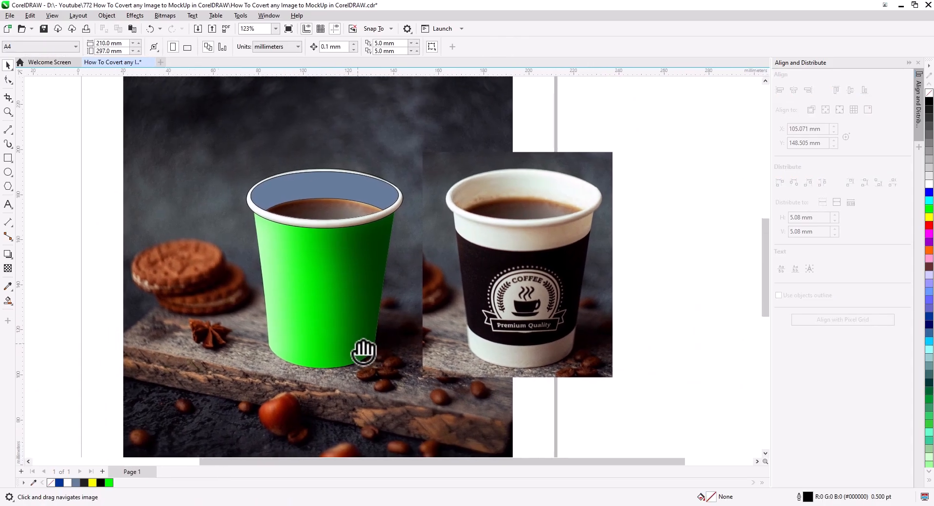
scroll(334, 237, up, 4)
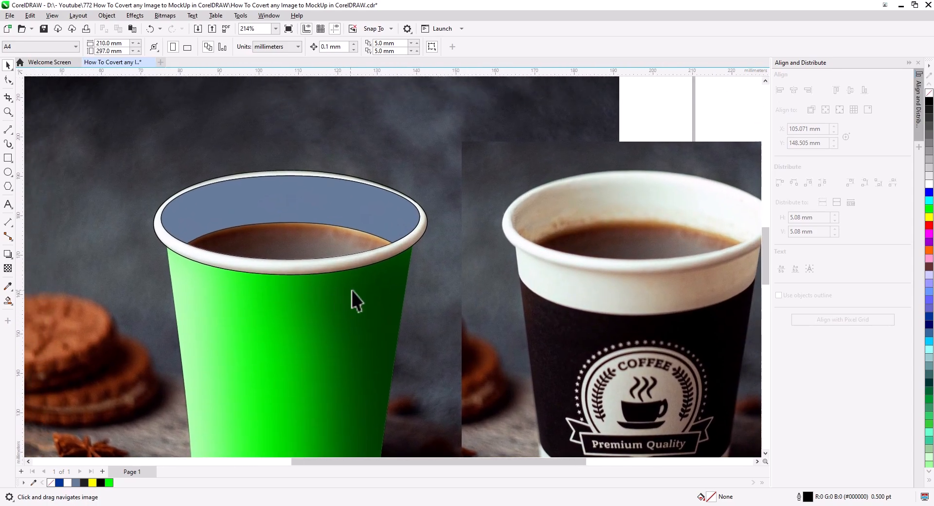
drag(350, 290, 334, 285)
scroll(350, 270, up, 3)
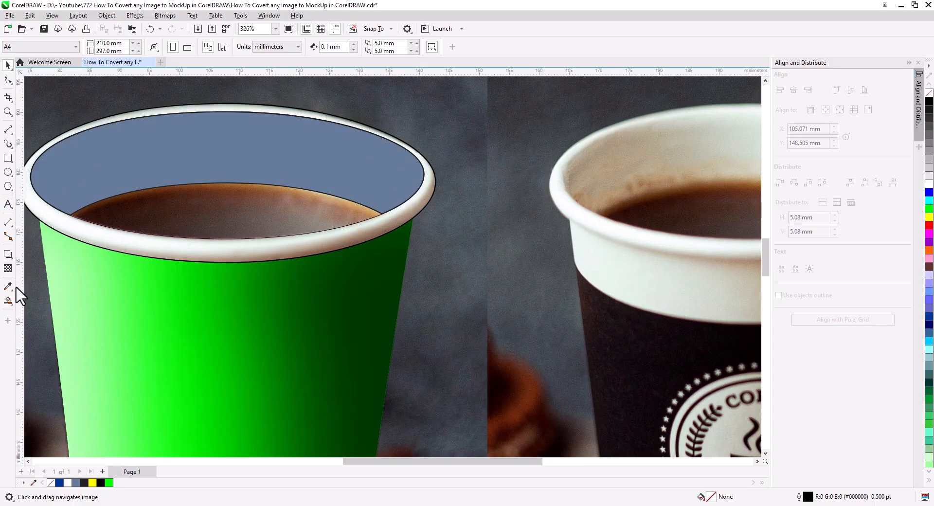
click(10, 130)
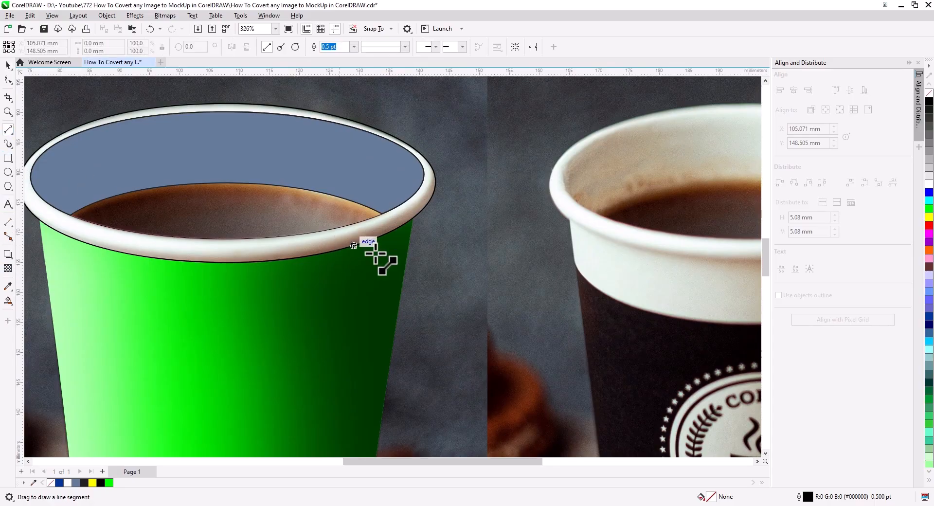
drag(446, 193, 507, 168)
mouse_move(492, 128)
mouse_down()
mouse_move(490, 148)
mouse_move(393, 209)
mouse_move(223, 239)
mouse_move(180, 225)
mouse_move(167, 242)
mouse_move(344, 271)
mouse_move(521, 281)
mouse_move(506, 342)
mouse_move(551, 155)
mouse_move(490, 127)
mouse_up()
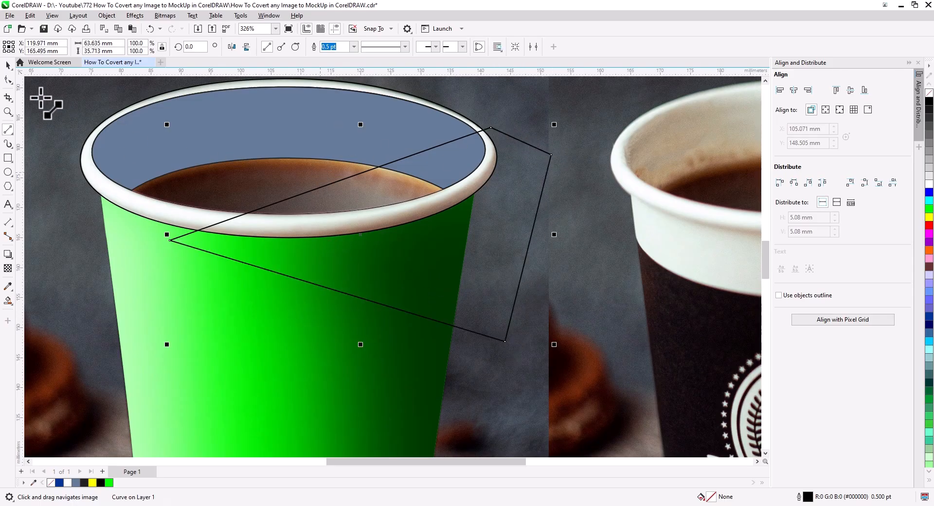
click(8, 80)
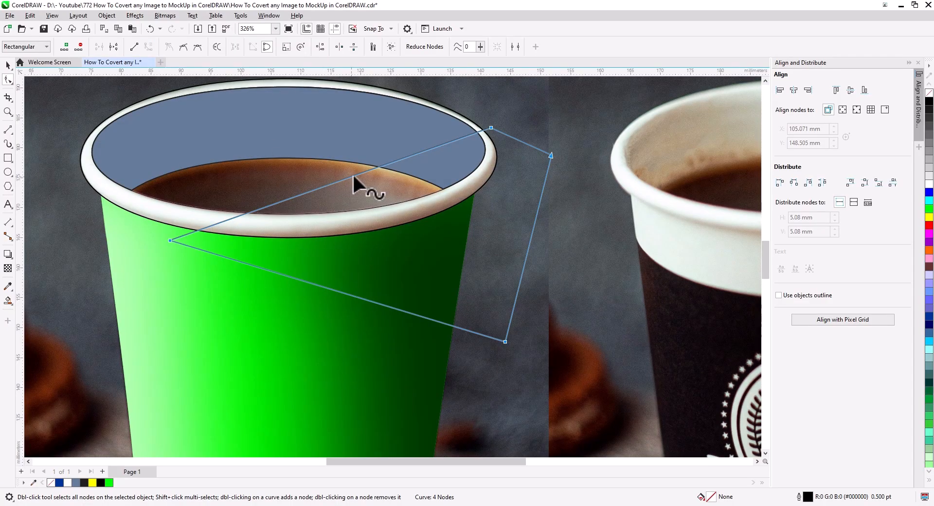
drag(356, 174, 439, 200)
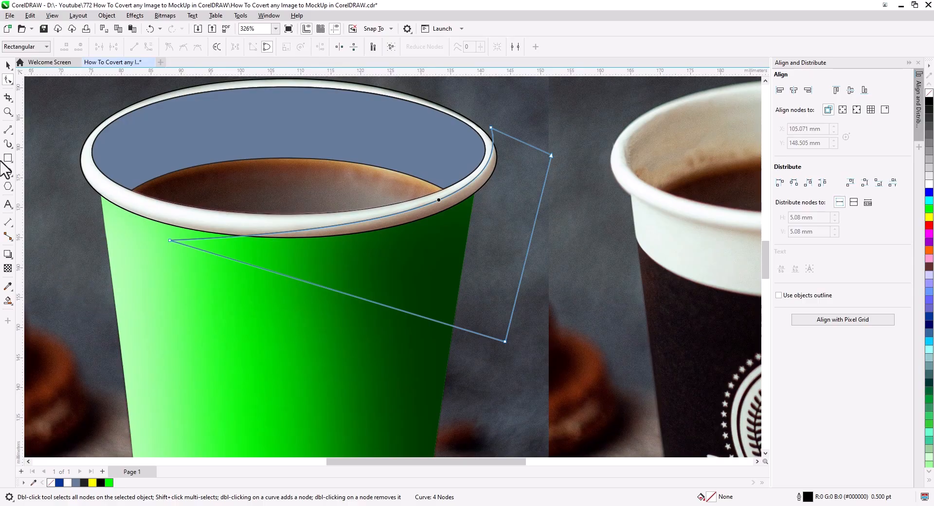
Draw a second closed four-sided shape about 53 x 21 mm across the left side of the rim and curve its upper edge along the rim
click(8, 130)
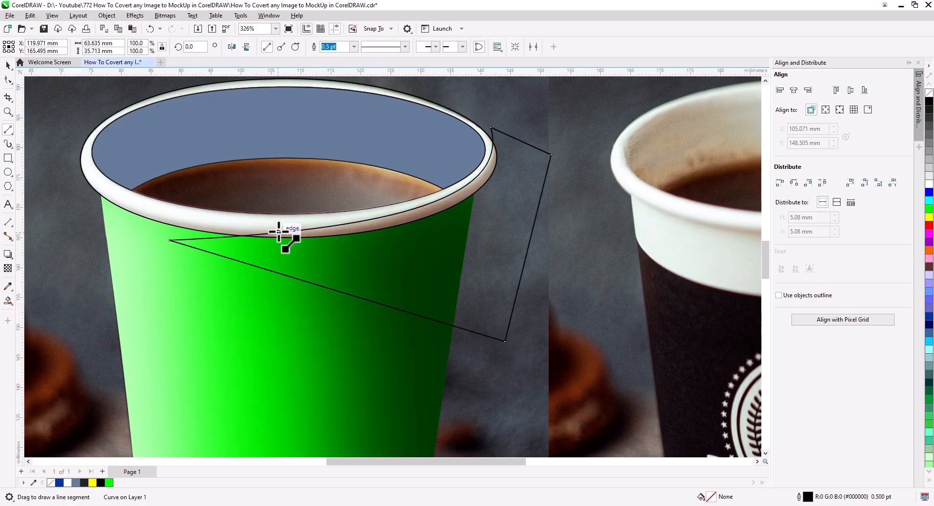
mouse_move(118, 209)
mouse_down()
mouse_move(79, 184)
mouse_move(73, 309)
mouse_up()
mouse_move(73, 309)
mouse_down()
mouse_move(243, 304)
mouse_move(392, 273)
mouse_move(329, 261)
mouse_move(278, 232)
mouse_up()
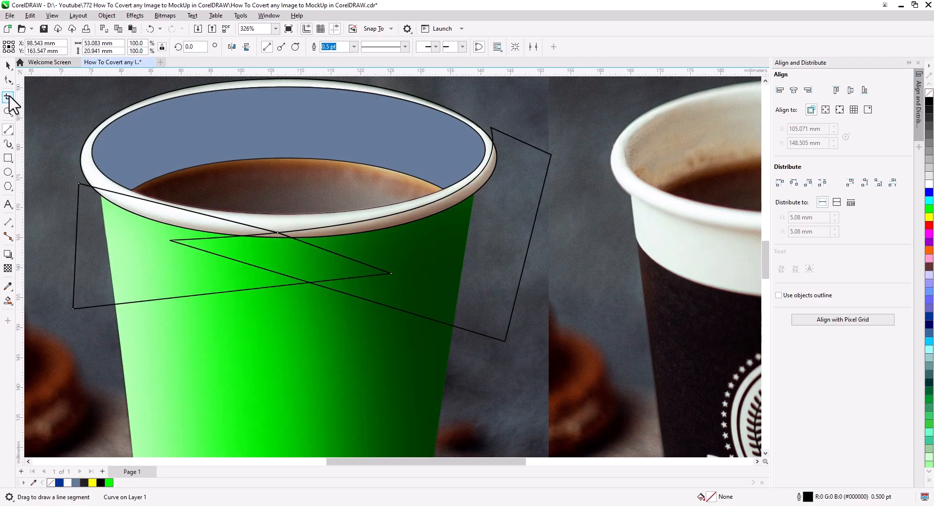
click(9, 80)
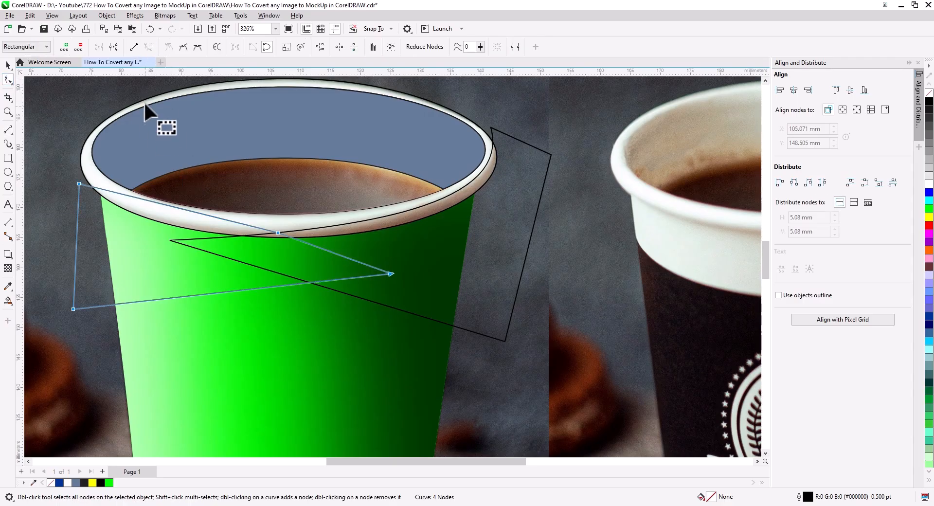
scroll(204, 181, up, 1)
drag(193, 222, 180, 239)
Weld the two rim shapes into one curve and smooth its upper edge by replacing the node at the joint with one on each side
click(7, 65)
shift+click(522, 265)
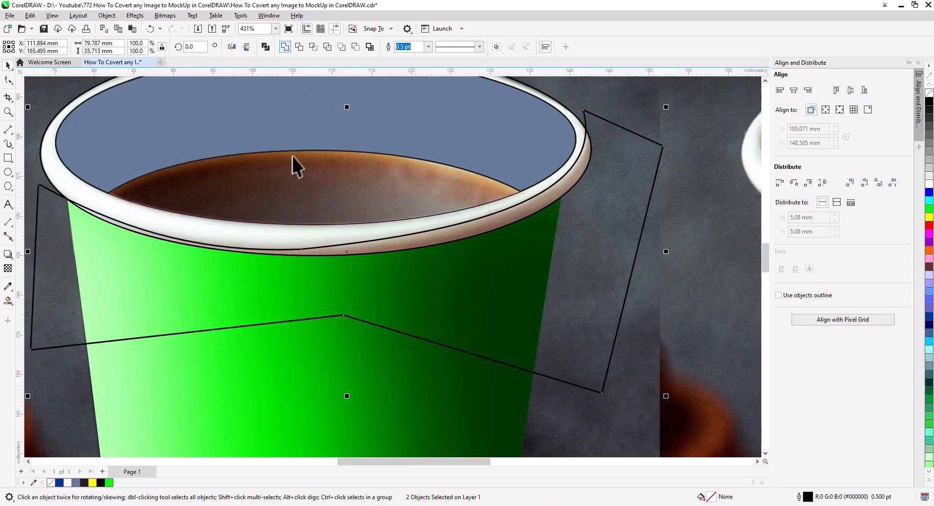
click(8, 80)
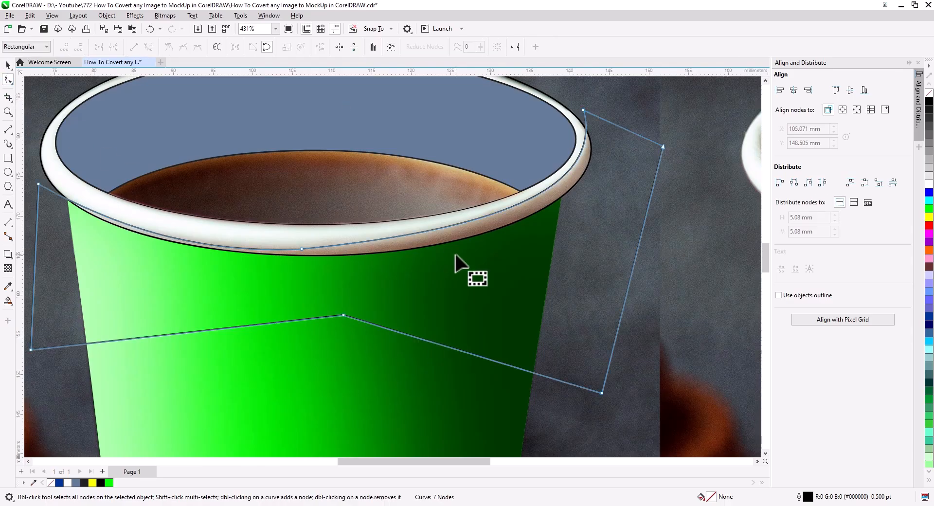
double_click(441, 228)
click(198, 241)
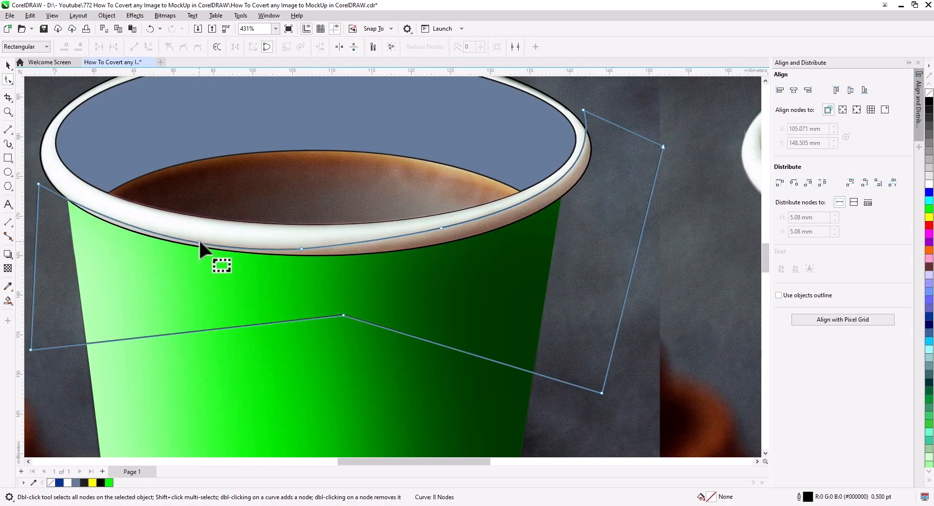
click(222, 246)
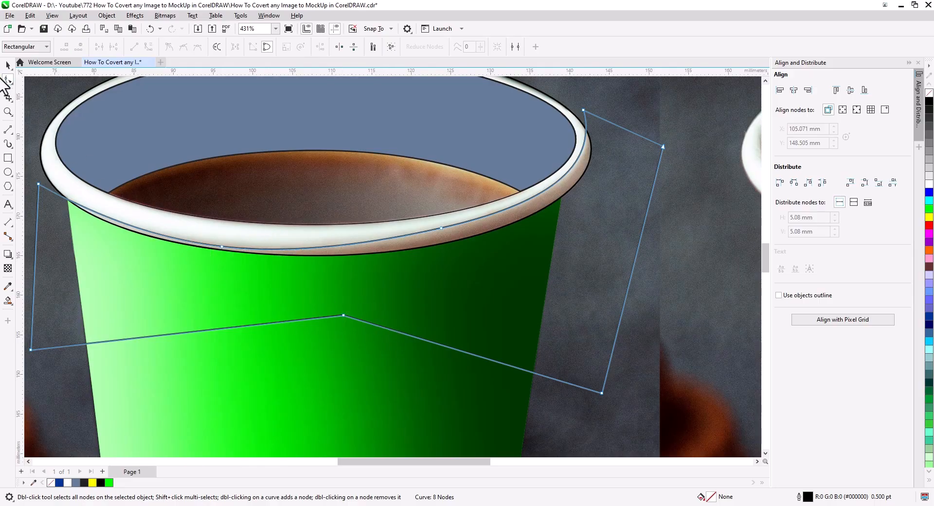
click(8, 300)
click(398, 245)
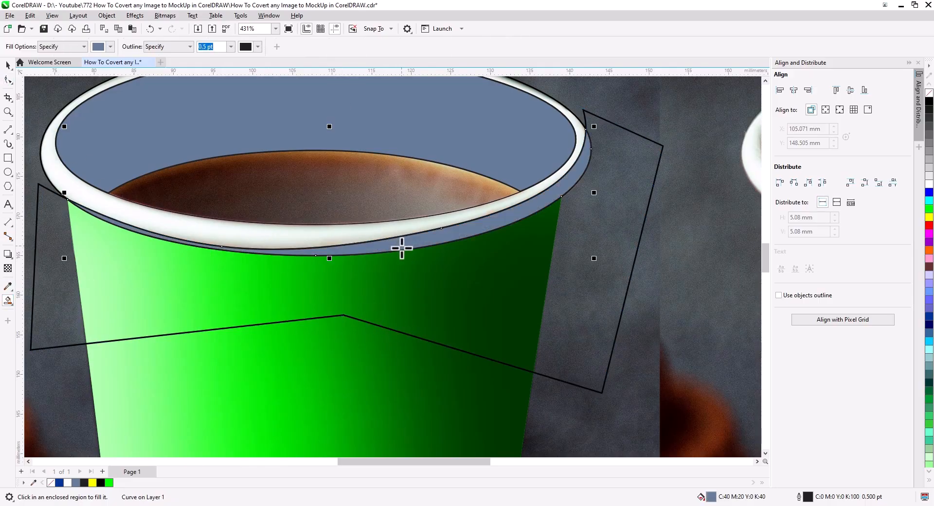
key(ctrl+z)
Fill the welded rim shadow shape with black and remove its outline
click(9, 66)
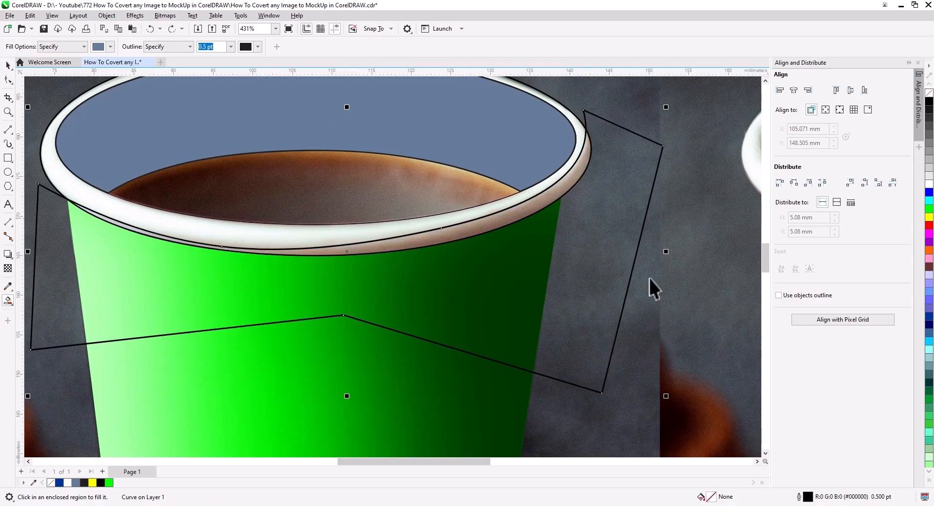
key(space)
click(929, 101)
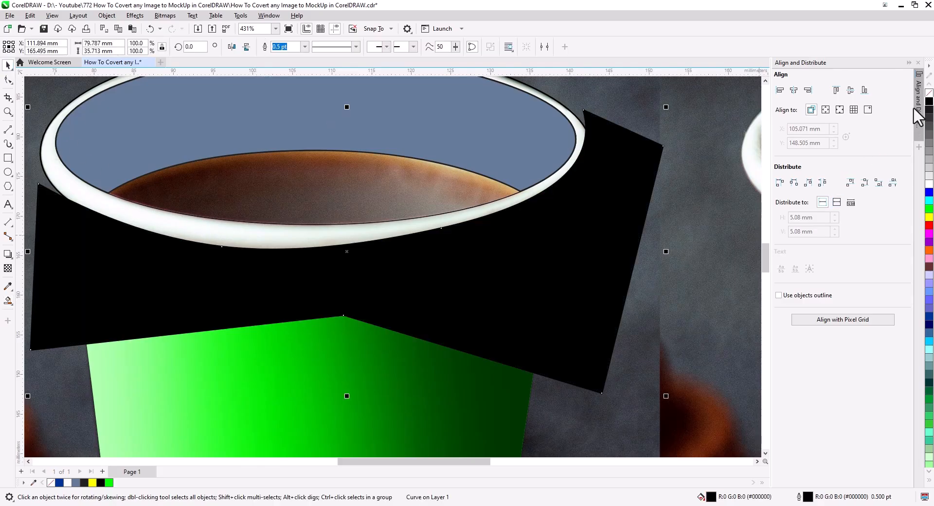
right_click(928, 92)
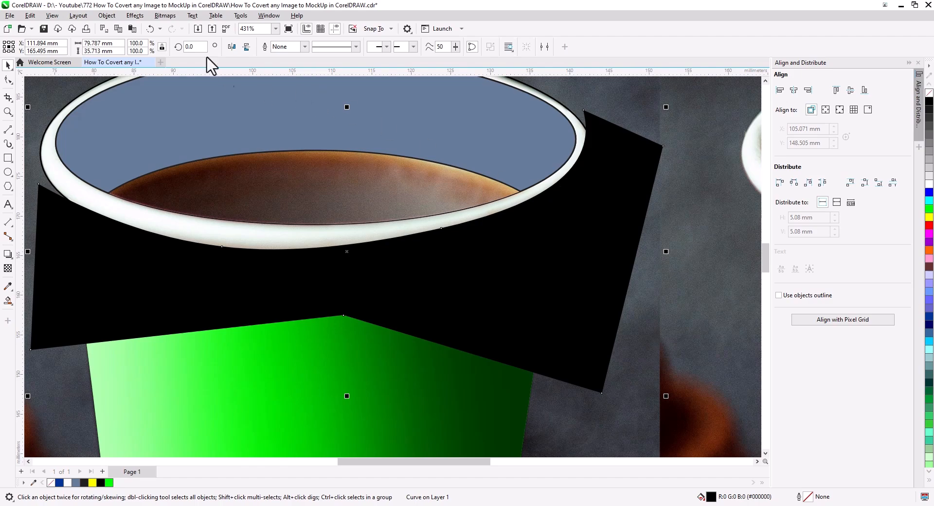
Apply a Gaussian blur with an 8.0-pixel radius to the black rim shadow shape
click(135, 15)
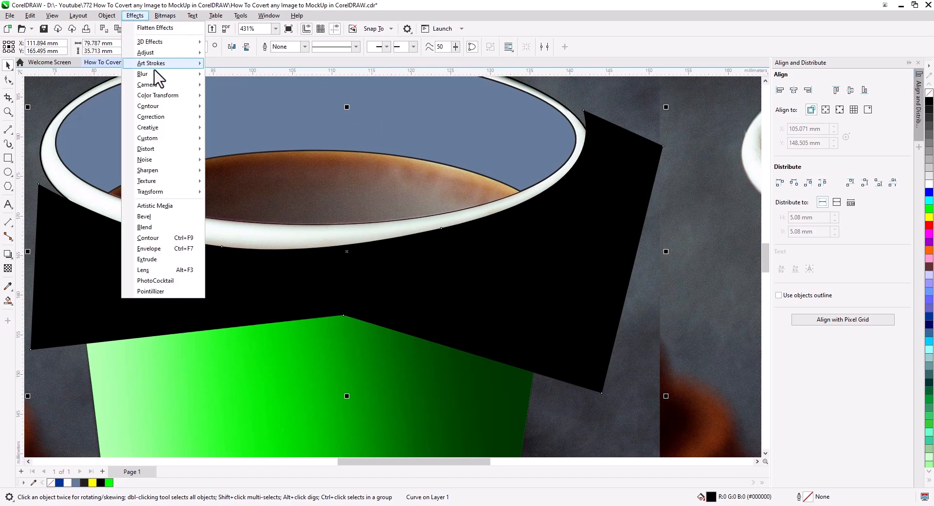
mouse_move(146, 74)
click(244, 108)
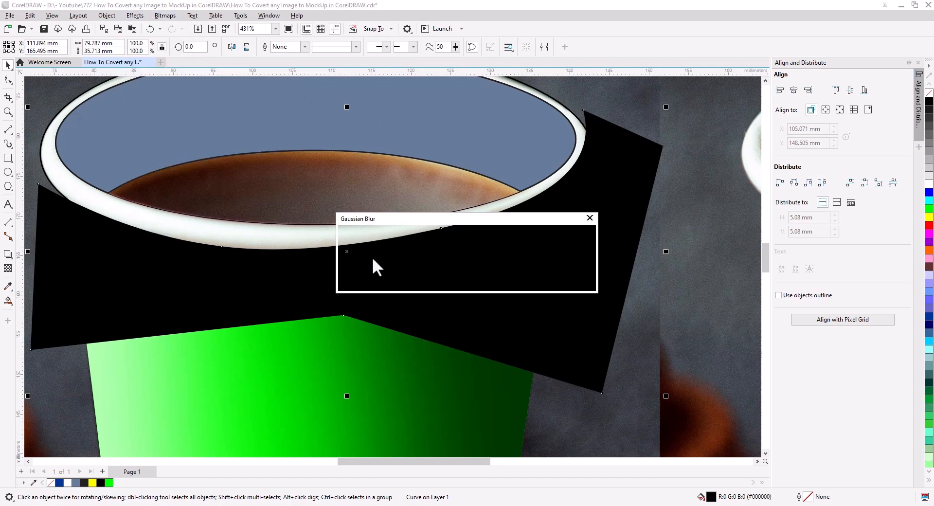
mouse_move(458, 219)
mouse_down()
mouse_move(566, 328)
mouse_move(538, 357)
mouse_up()
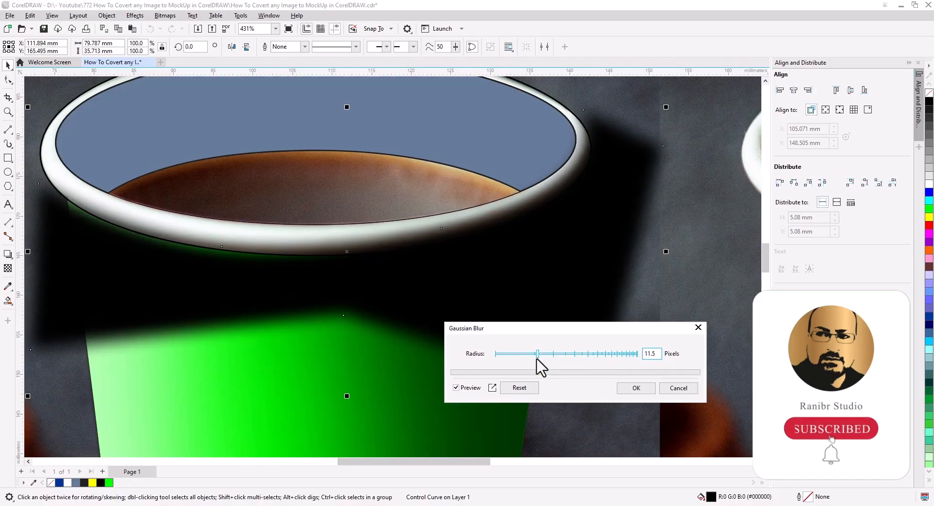
drag(529, 354, 530, 355)
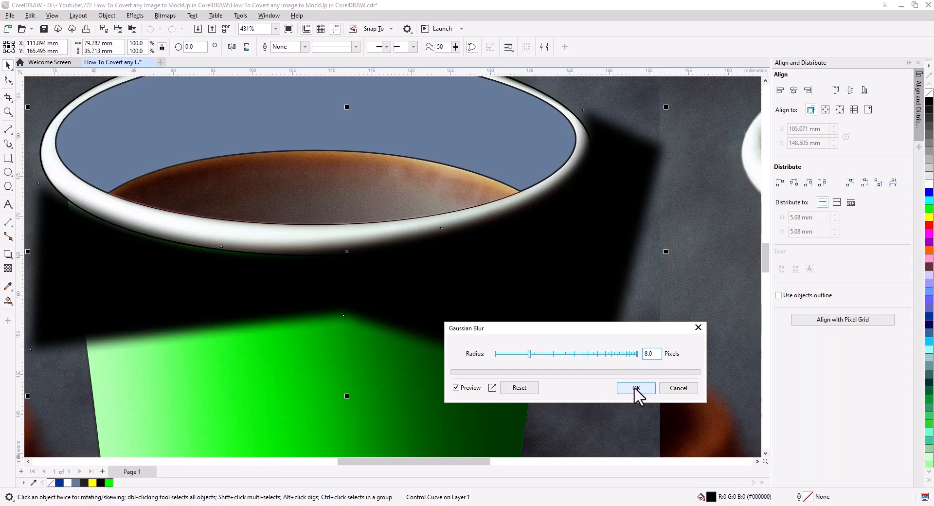
click(637, 388)
Move the left node on the rim shadow's upper curve slightly upward so the shadow covers more of the rim
click(7, 80)
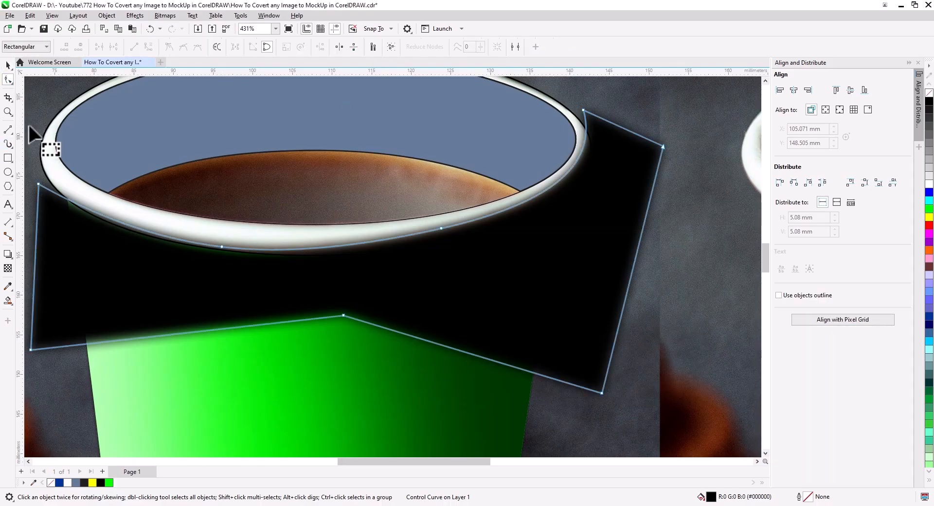
scroll(219, 249, up, 4)
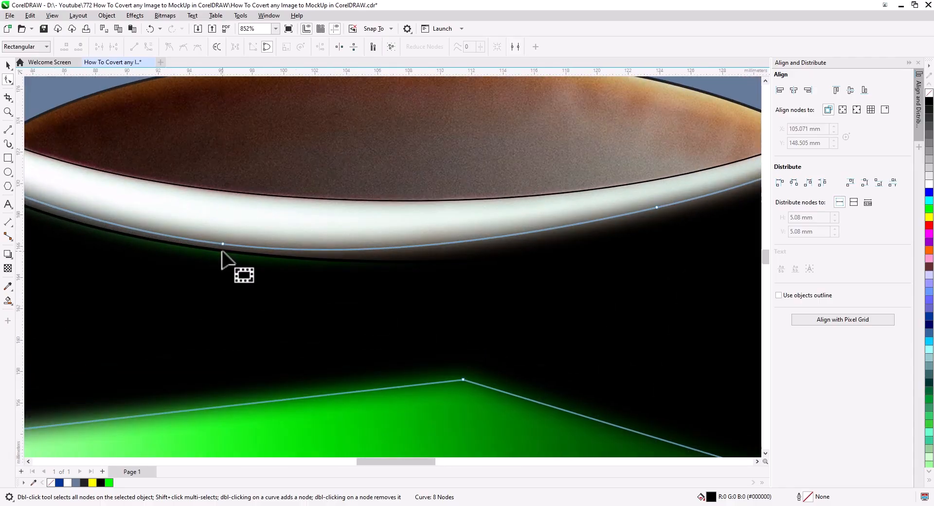
drag(224, 245, 227, 229)
click(4, 63)
scroll(422, 280, down, 4)
drag(431, 314, 389, 278)
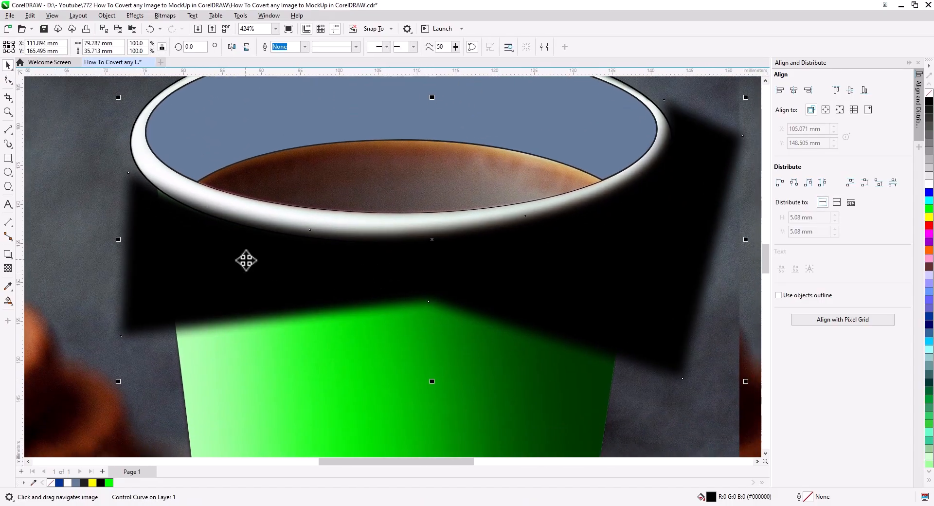
Set the blurred rim shadow's uniform transparency to 45
click(8, 269)
drag(416, 389, 420, 389)
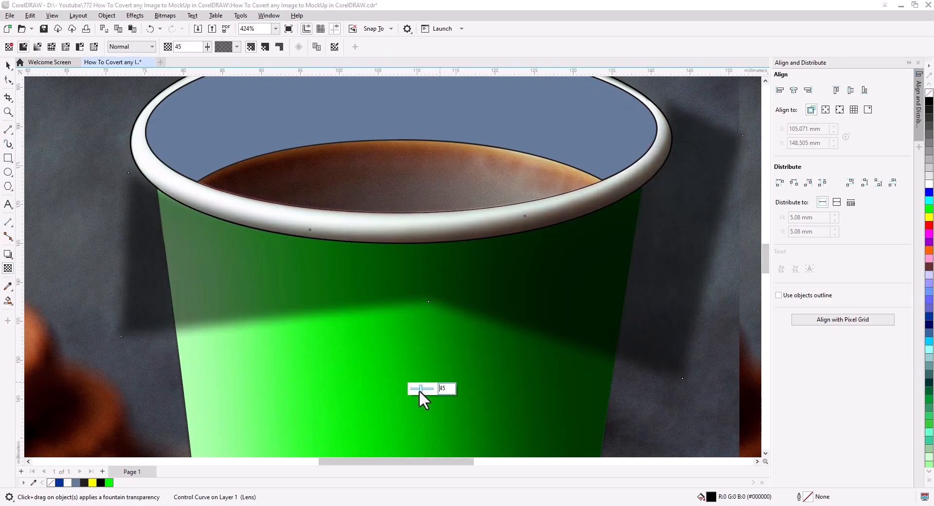
click(8, 64)
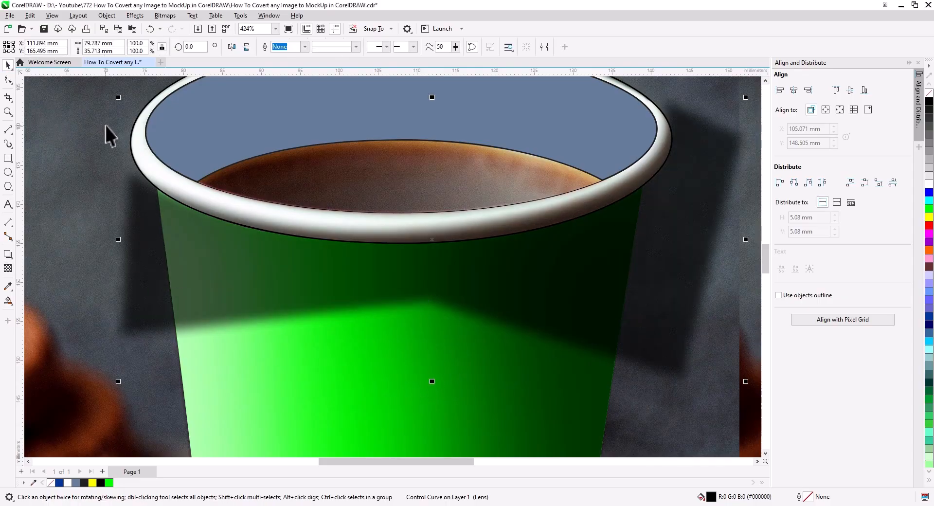
Fill the cup rim with bright green and PowerClip the blurred black shadow inside the rim
click(140, 117)
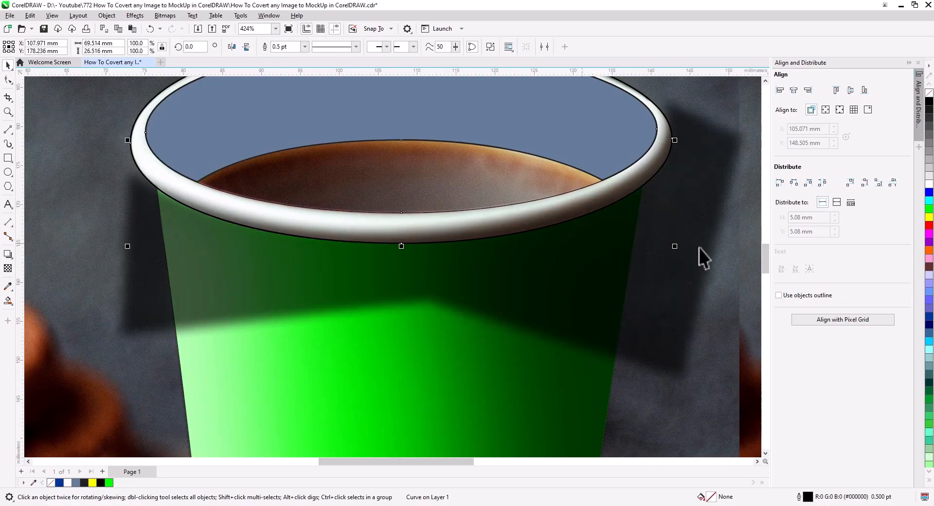
click(929, 209)
click(361, 277)
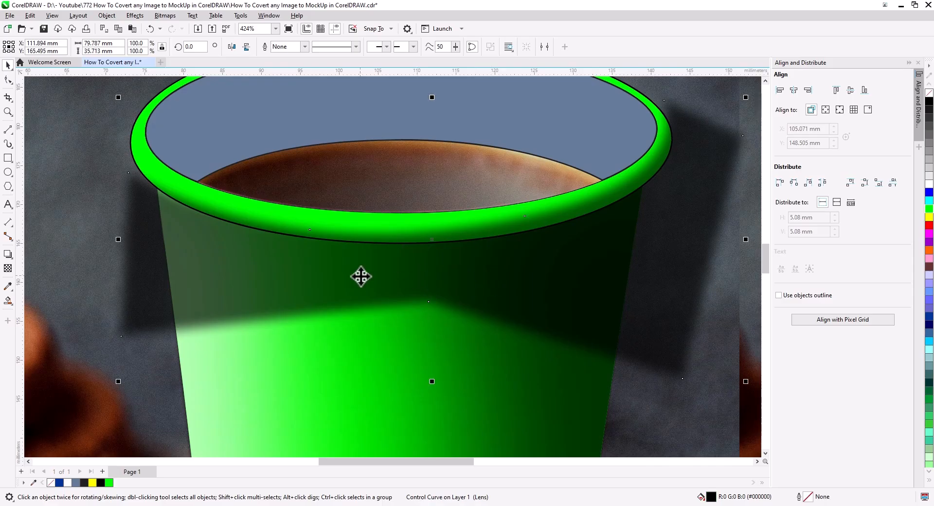
right_click(518, 275)
click(525, 395)
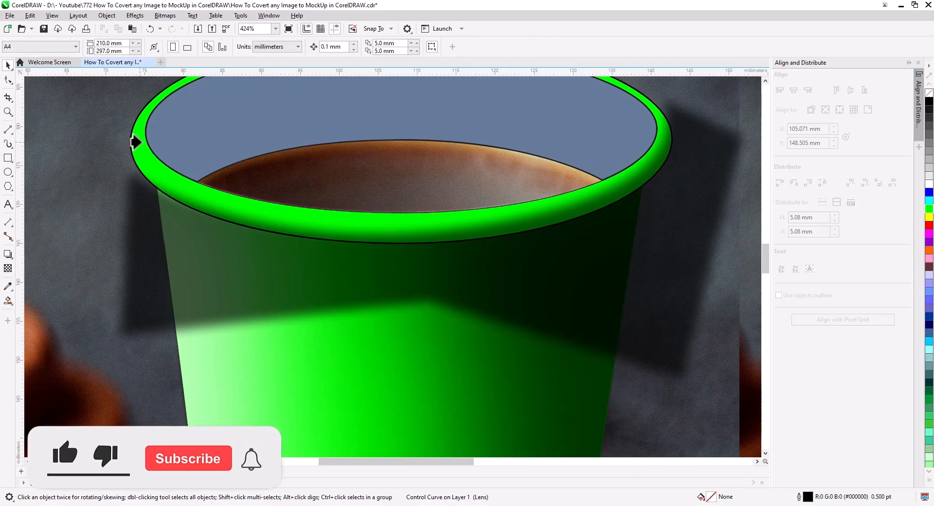
click(137, 141)
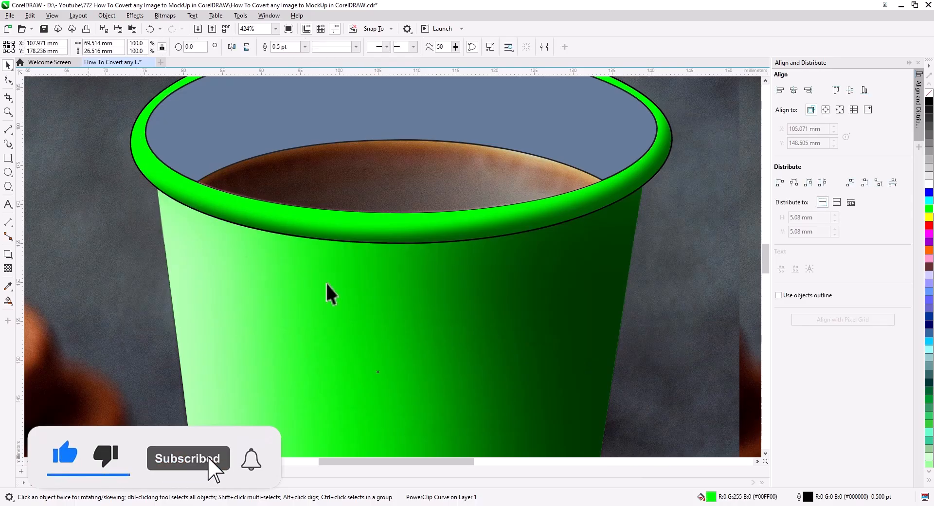
Fill the cup's inner wall above the coffee with bright green
scroll(431, 284, down, 3)
drag(476, 302, 437, 309)
scroll(251, 214, up, 2)
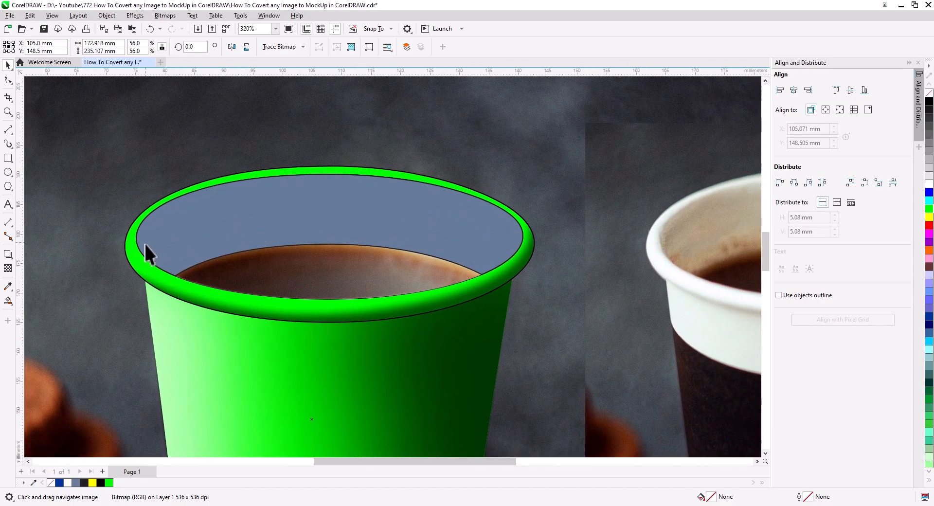
drag(253, 236, 217, 224)
click(225, 210)
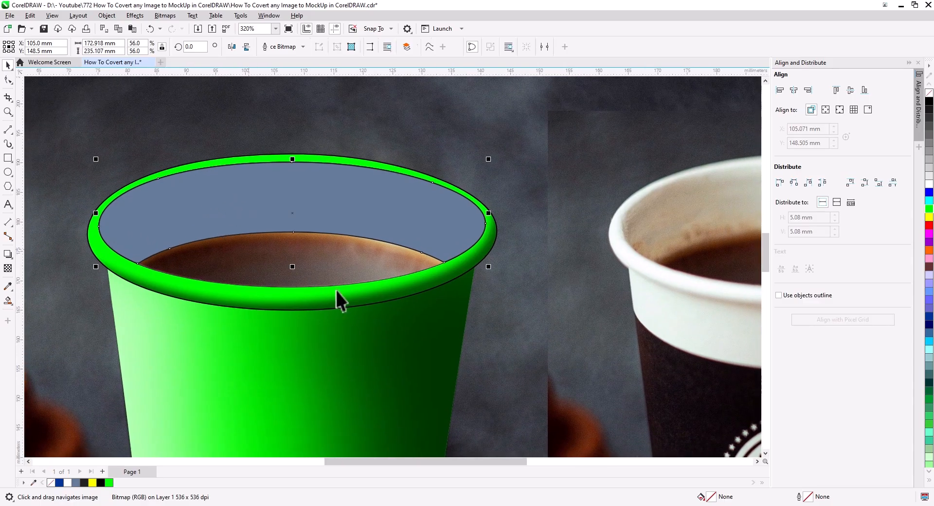
click(928, 209)
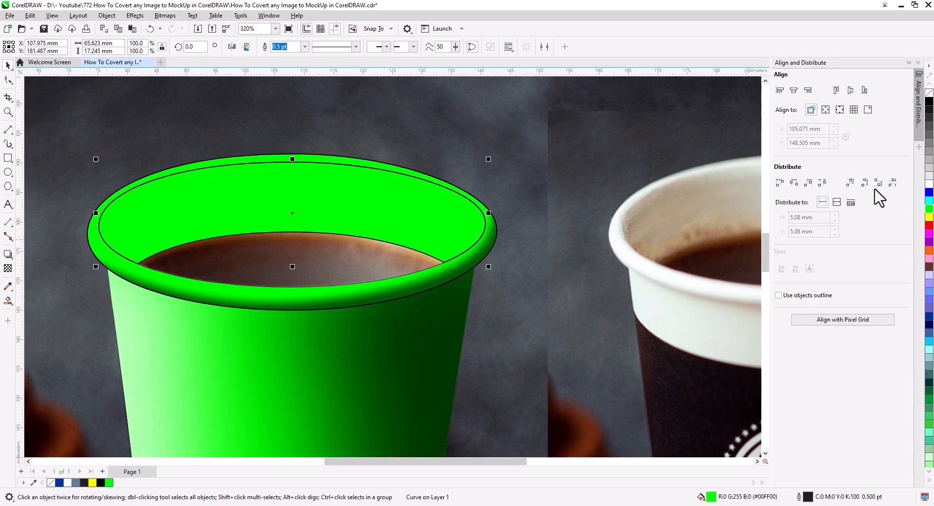
Draw a closed five-sided shape about 48 mm wide and 54 mm high over the left side of the green cup's opening
scroll(541, 298, down, 2)
drag(543, 323, 526, 255)
scroll(521, 279, down, 2)
drag(530, 292, 478, 305)
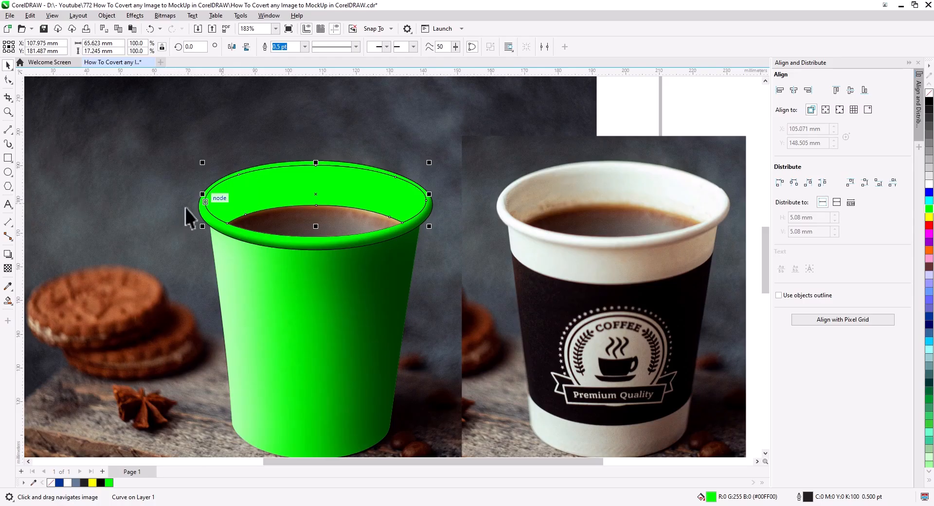
click(6, 130)
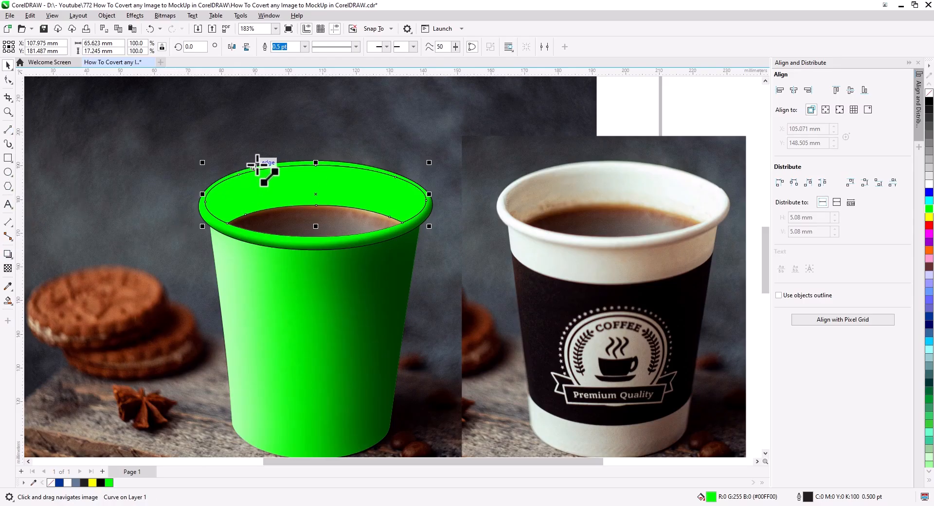
mouse_move(286, 149)
mouse_down()
mouse_move(287, 228)
mouse_move(166, 297)
mouse_up()
drag(166, 297, 128, 165)
drag(128, 165, 208, 116)
drag(209, 116, 285, 152)
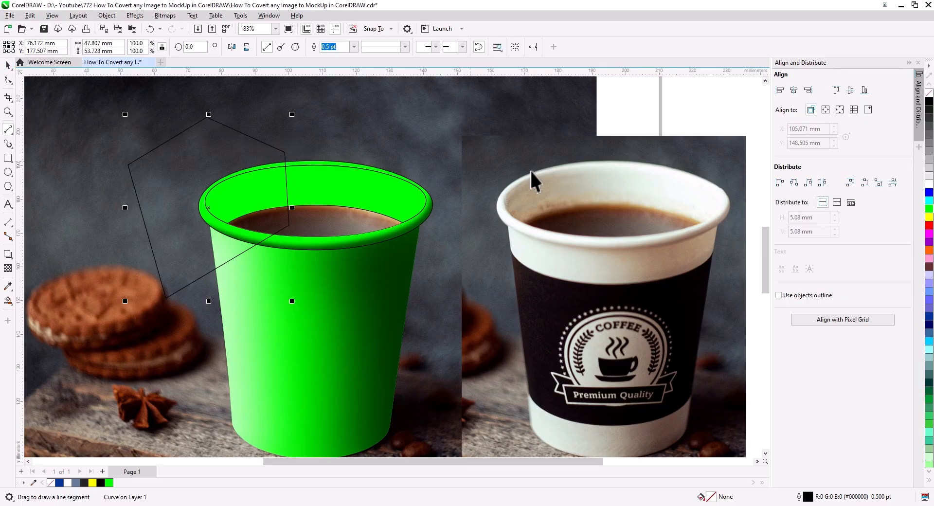
Fill the five-sided shape with black and remove its outline
key(space)
click(929, 101)
right_click(928, 92)
Apply a Gaussian blur with a radius of 119 pixels to the black shape
click(135, 15)
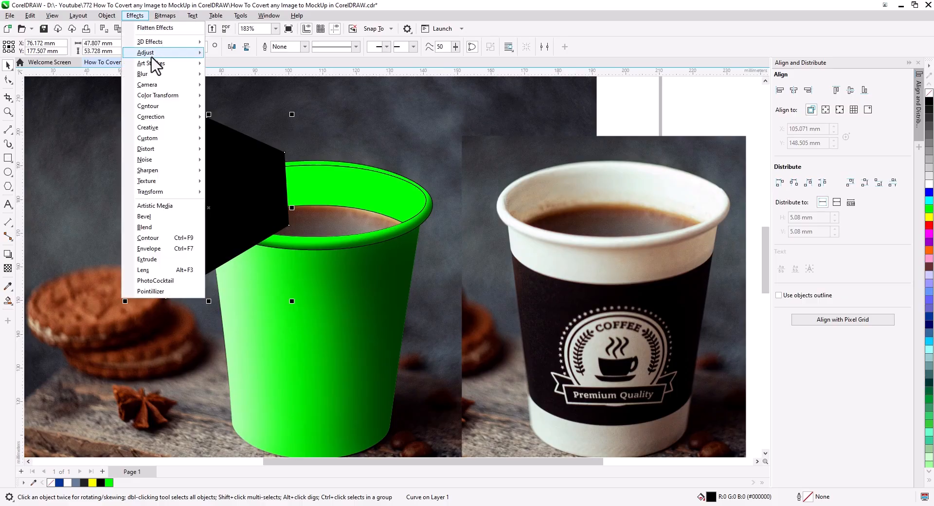
mouse_move(152, 74)
click(235, 110)
click(466, 245)
click(497, 244)
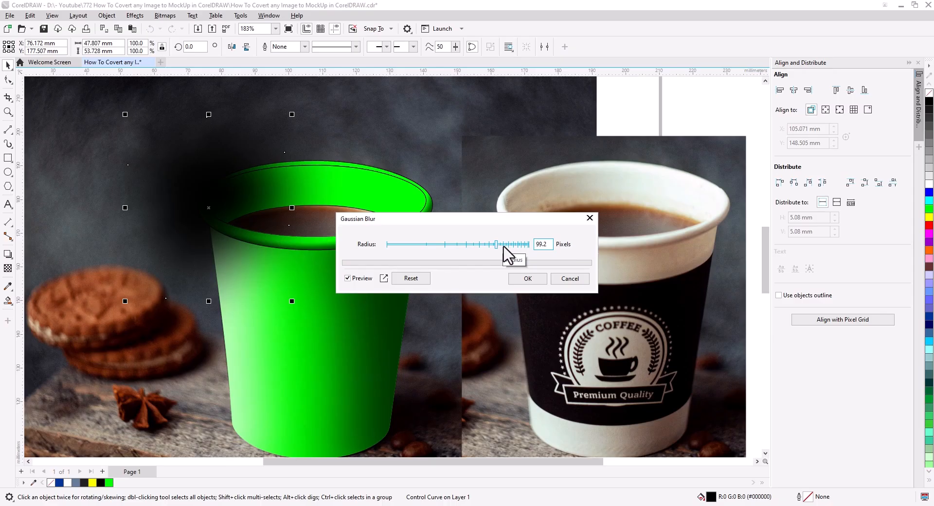
click(504, 245)
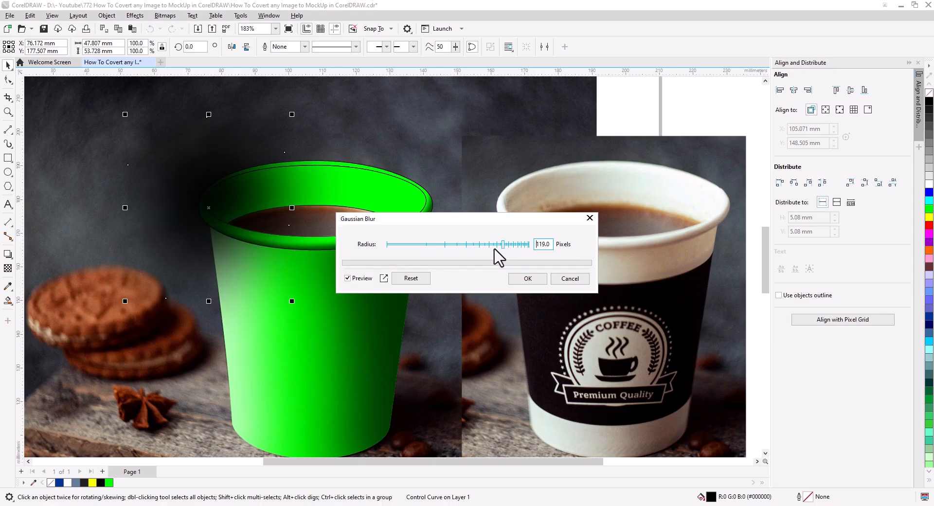
click(527, 279)
Move the blurred shadow's two right-hand nodes outward so the shape is about 61.5 mm wide and reaches farther across the cup opening
click(8, 81)
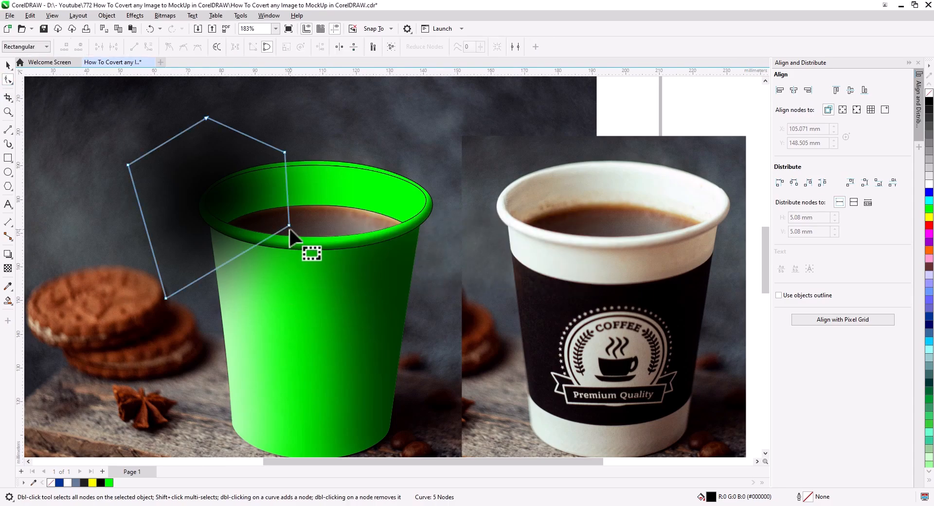
drag(296, 235, 328, 292)
drag(286, 154, 333, 136)
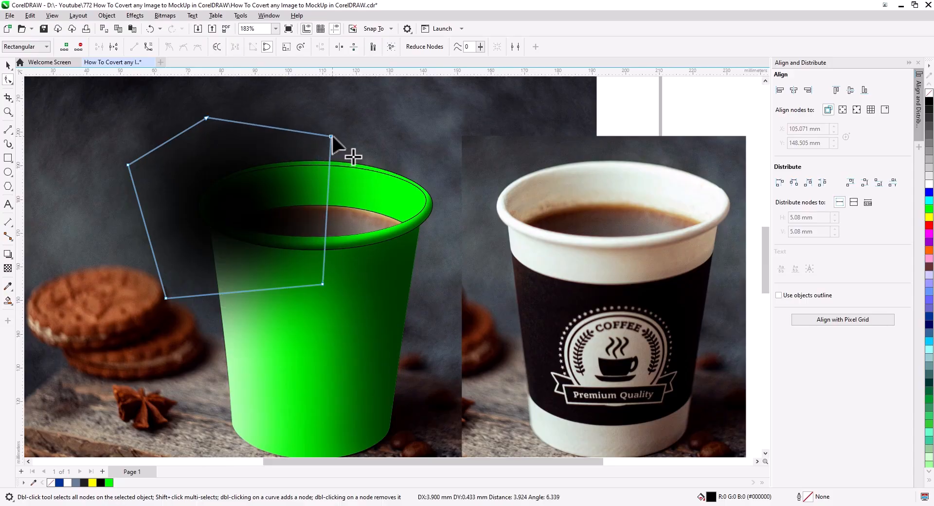
drag(323, 283, 335, 289)
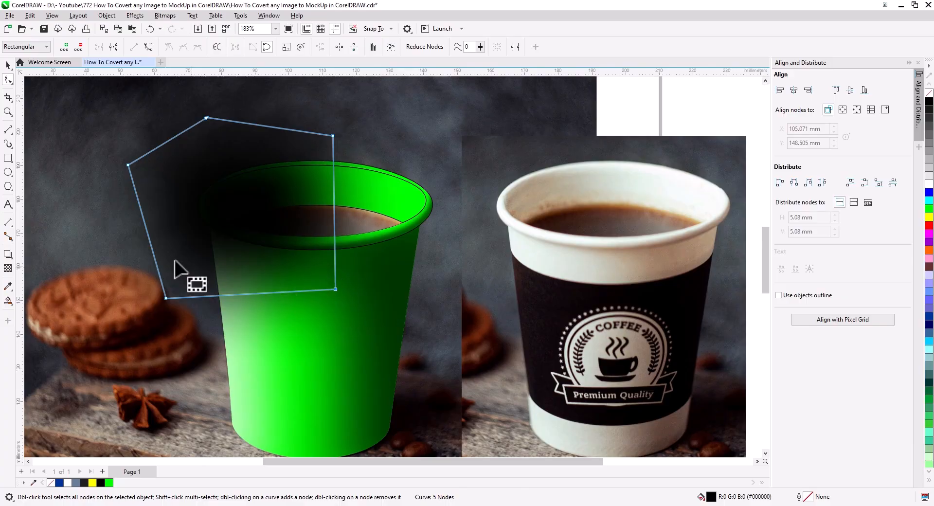
Give the blurred shadow a uniform transparency of 21 and PowerClip it inside the cup's inner wall
click(8, 268)
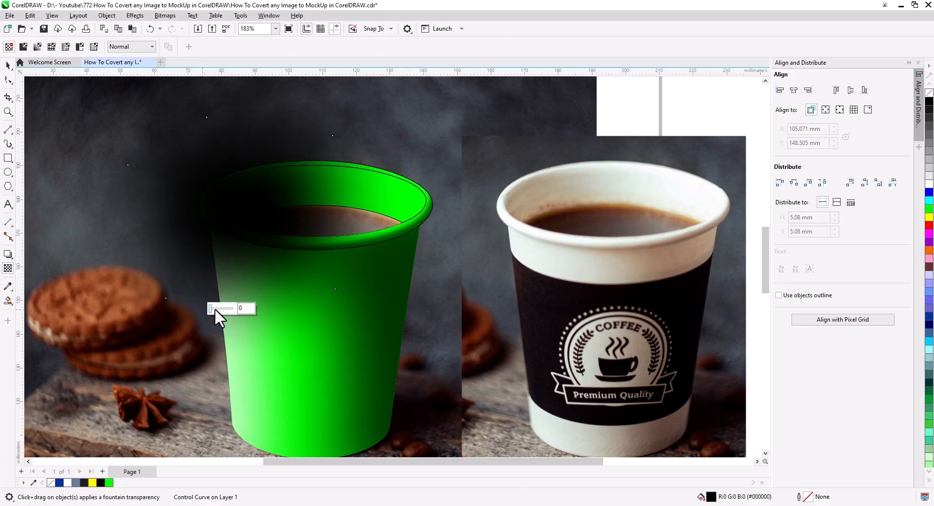
click(214, 308)
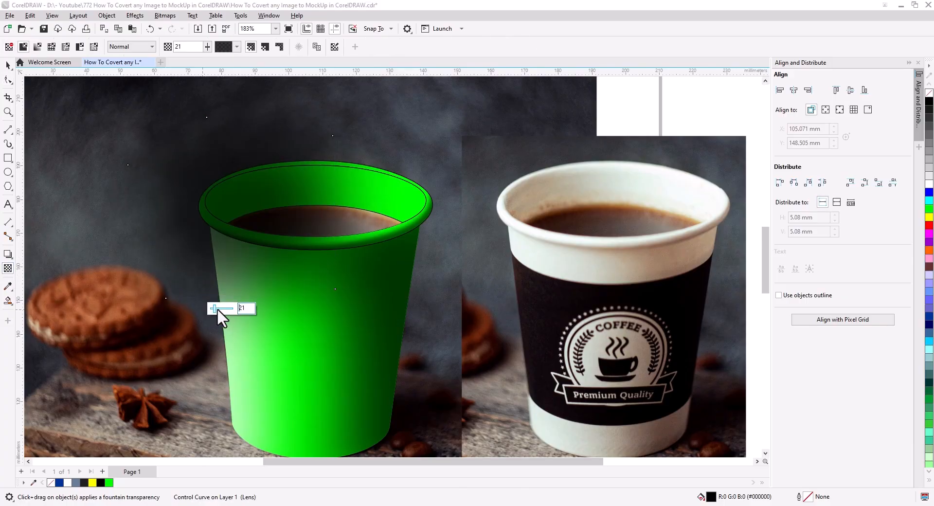
click(8, 65)
right_click(254, 152)
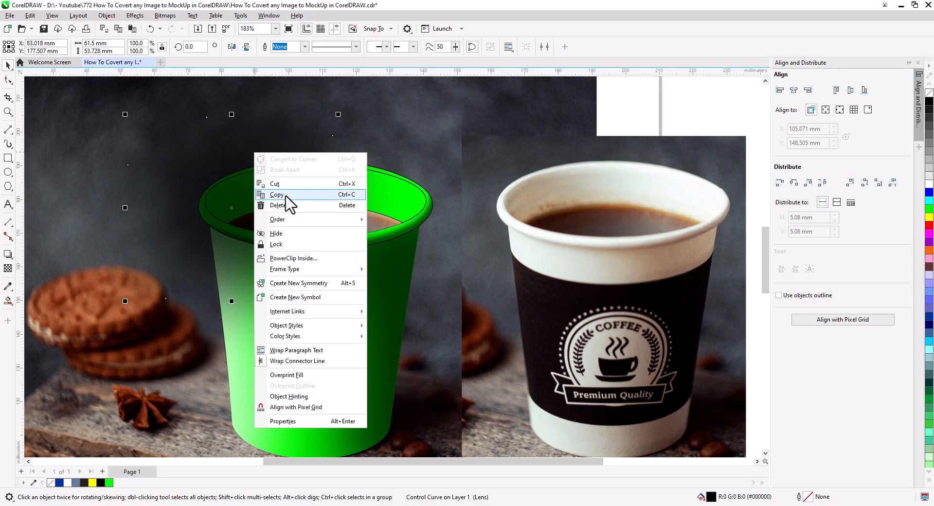
click(307, 263)
click(382, 220)
click(470, 246)
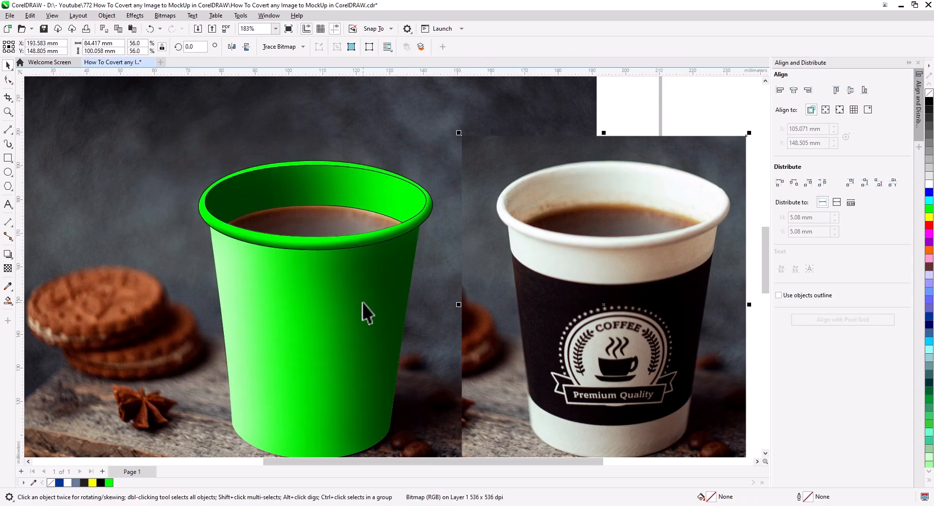
Edit the inner wall's PowerClip contents and set the shadow's transparency to 47
click(248, 200)
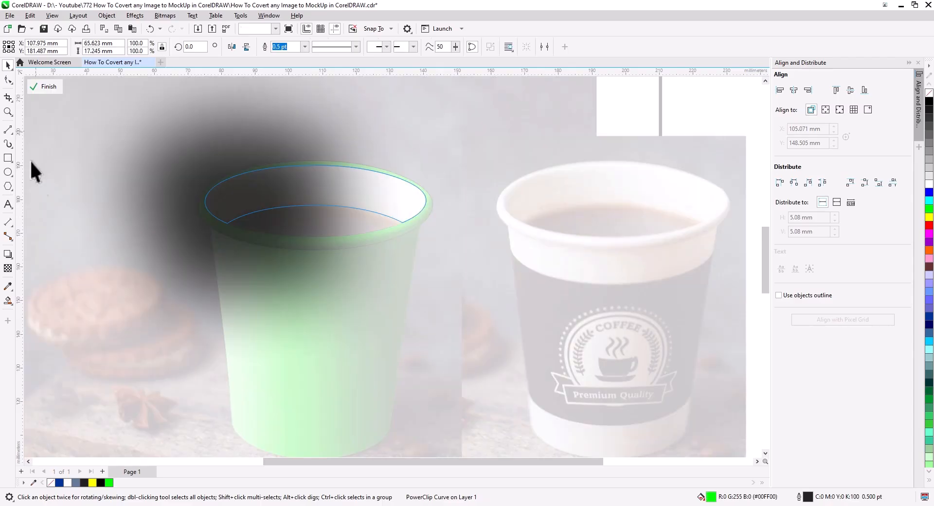
click(41, 86)
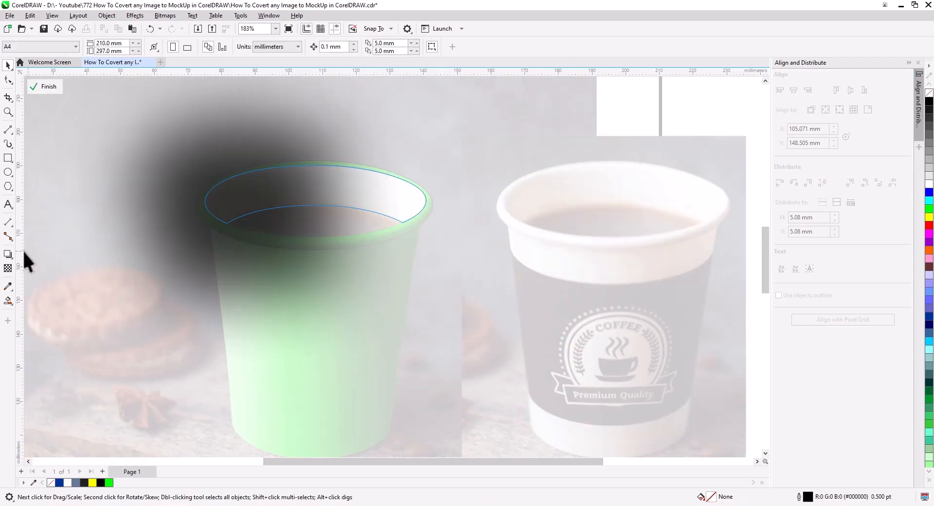
click(8, 268)
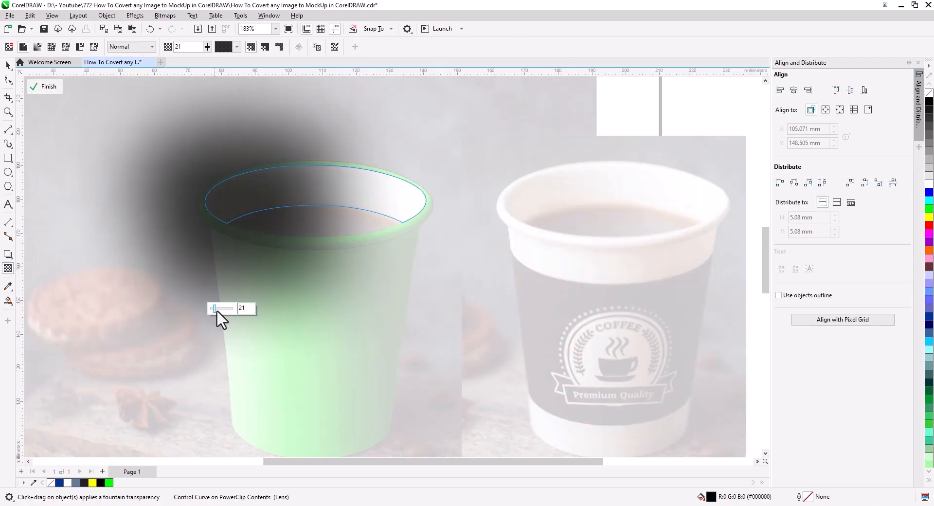
drag(216, 309, 222, 315)
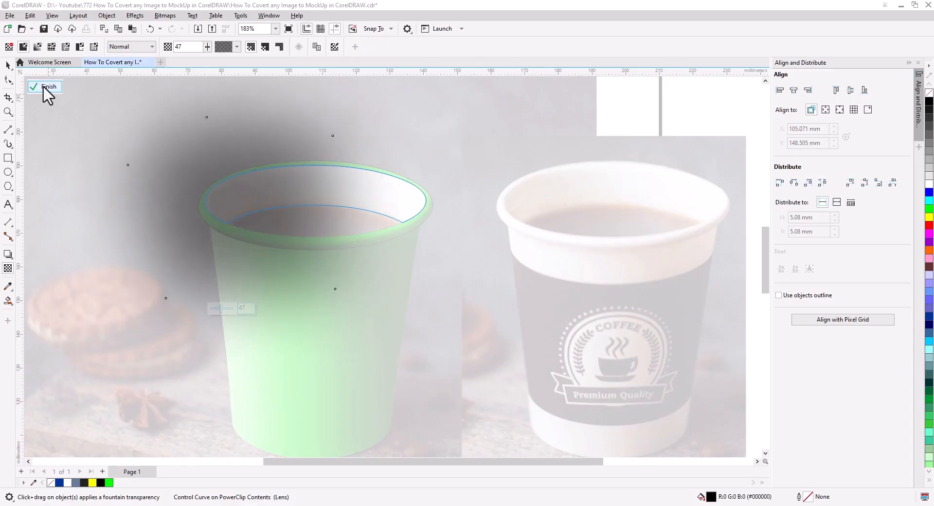
click(47, 87)
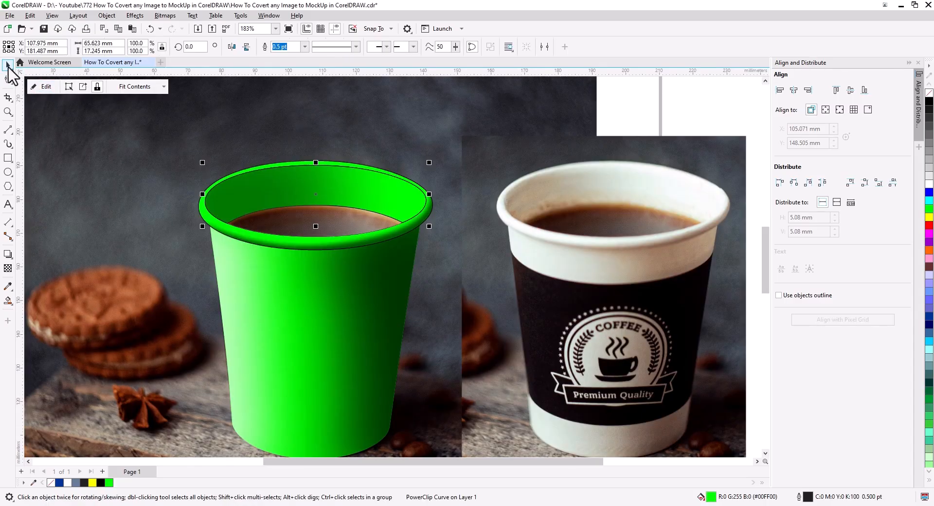
click(428, 314)
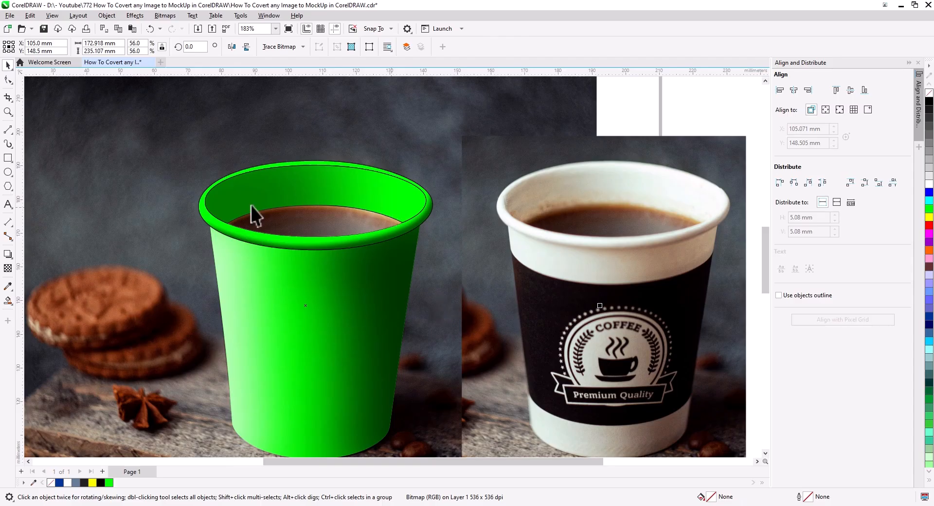
Draw a closed four-sided shape about 54 by 64 mm over the cup opening's right side, filled white without an outline
click(8, 129)
mouse_move(347, 145)
mouse_down()
mouse_move(348, 325)
mouse_move(516, 325)
mouse_move(533, 108)
mouse_up()
drag(532, 108, 347, 145)
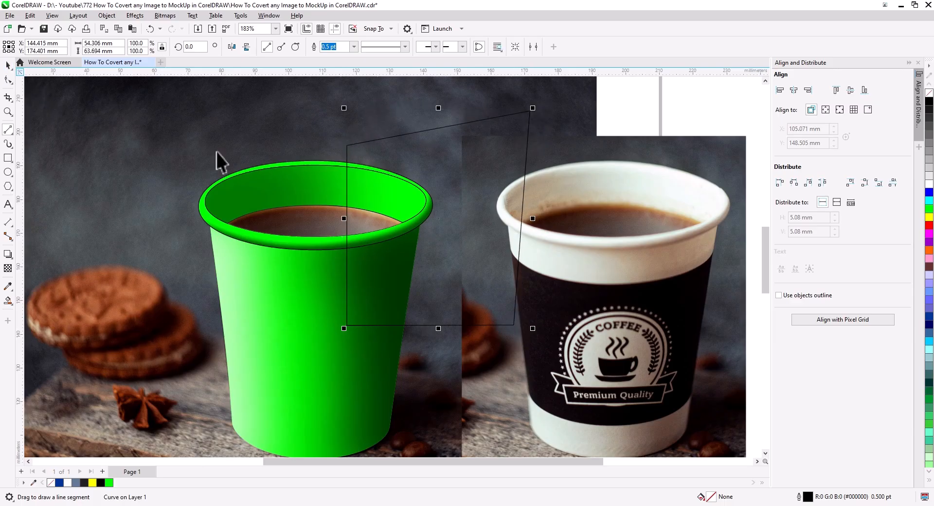
key(space)
click(929, 185)
right_click(929, 92)
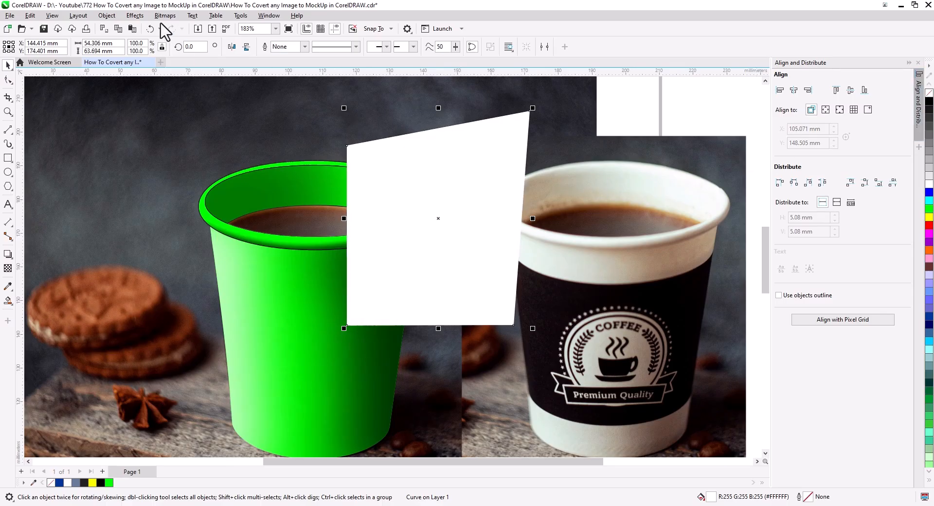
Apply a 119-pixel Gaussian blur to the white shape and set its uniform transparency to 47
click(135, 16)
mouse_move(196, 78)
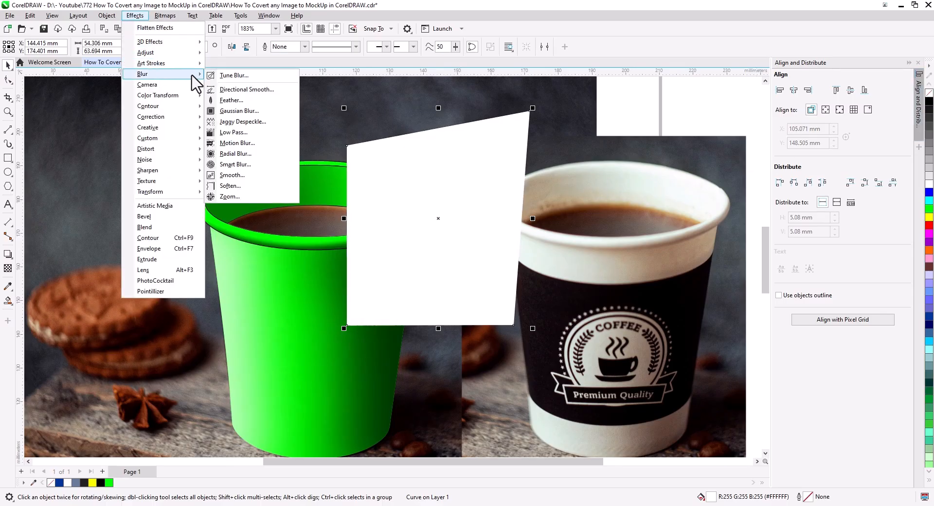
click(238, 111)
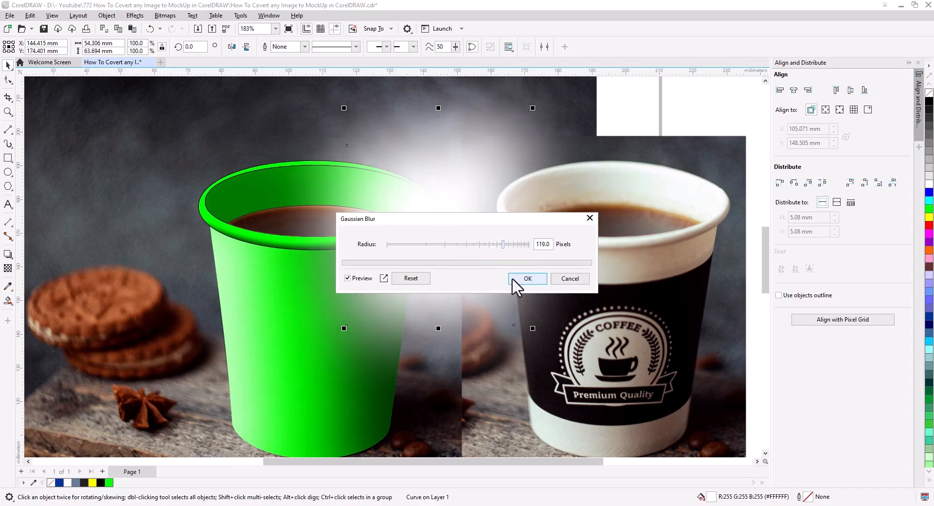
click(518, 279)
click(8, 270)
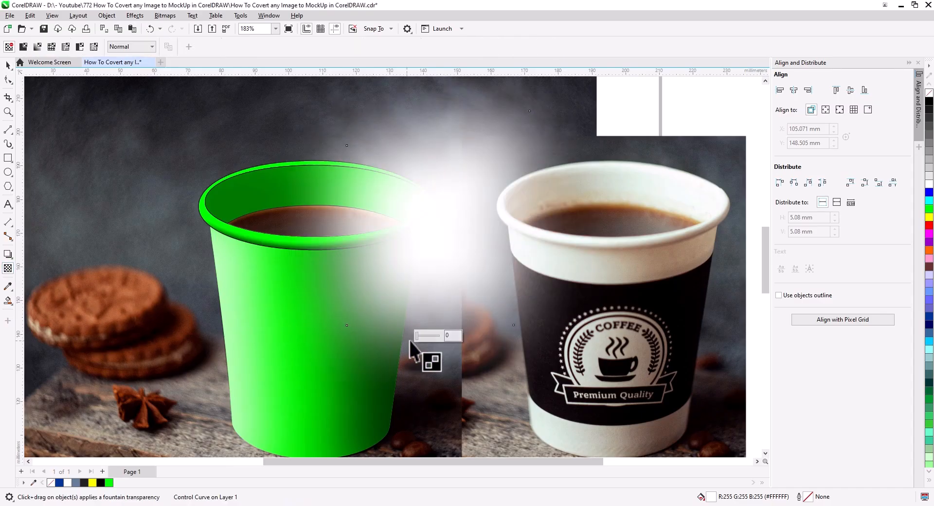
click(427, 335)
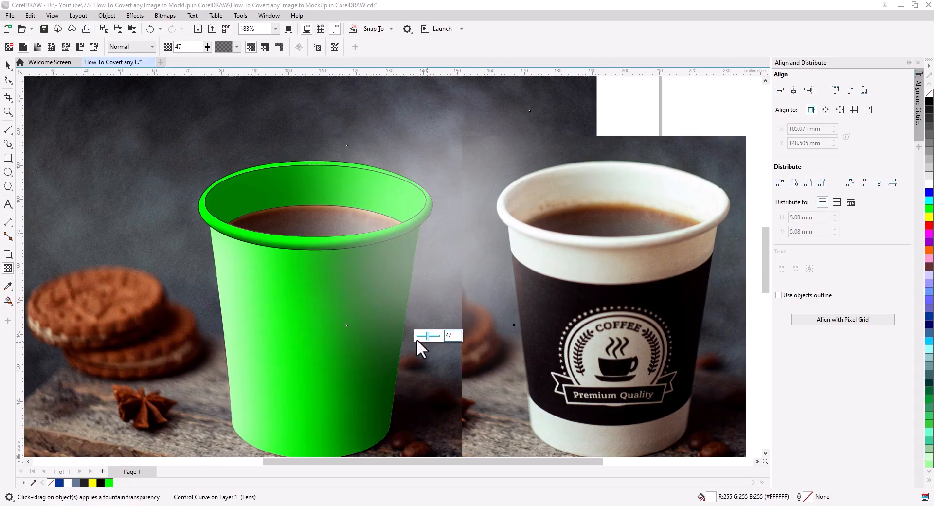
PowerClip the blurred white highlight inside the cup's inner wall and remove the wall's outline
click(8, 65)
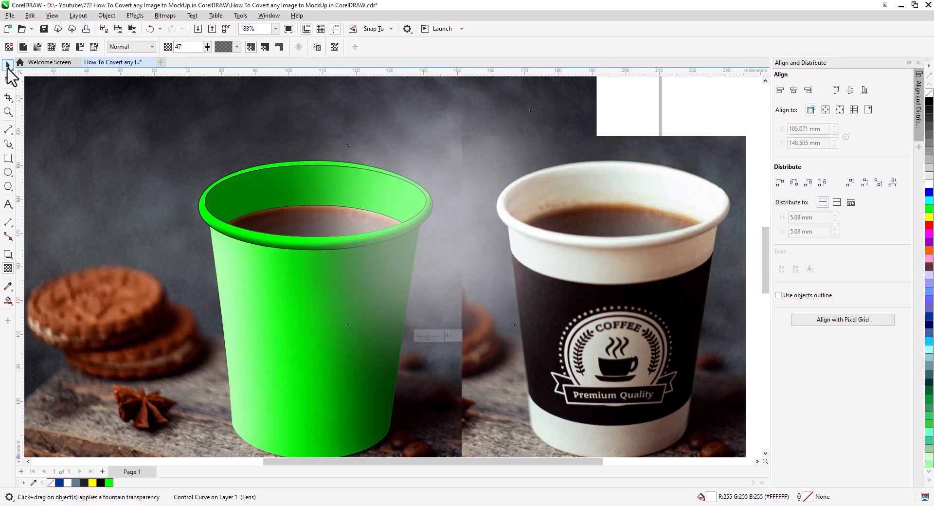
right_click(440, 260)
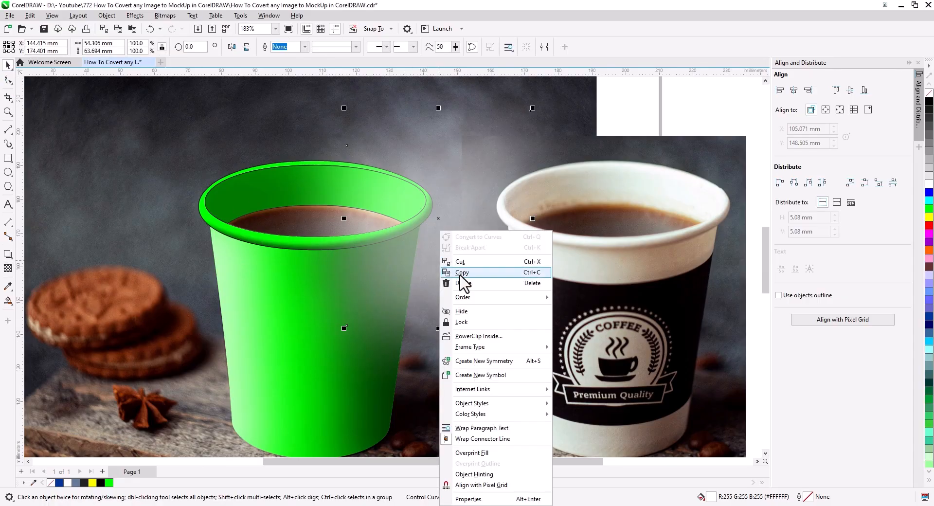
click(482, 335)
click(250, 213)
click(465, 194)
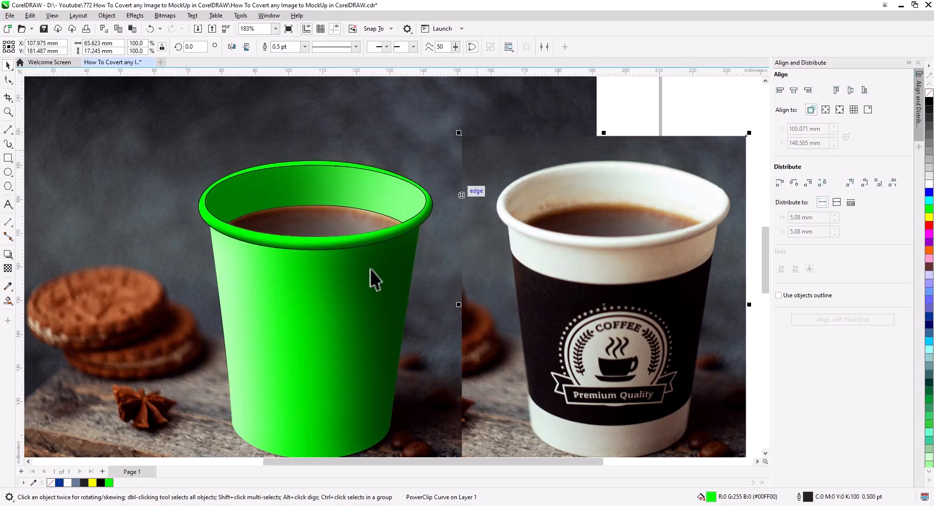
click(356, 186)
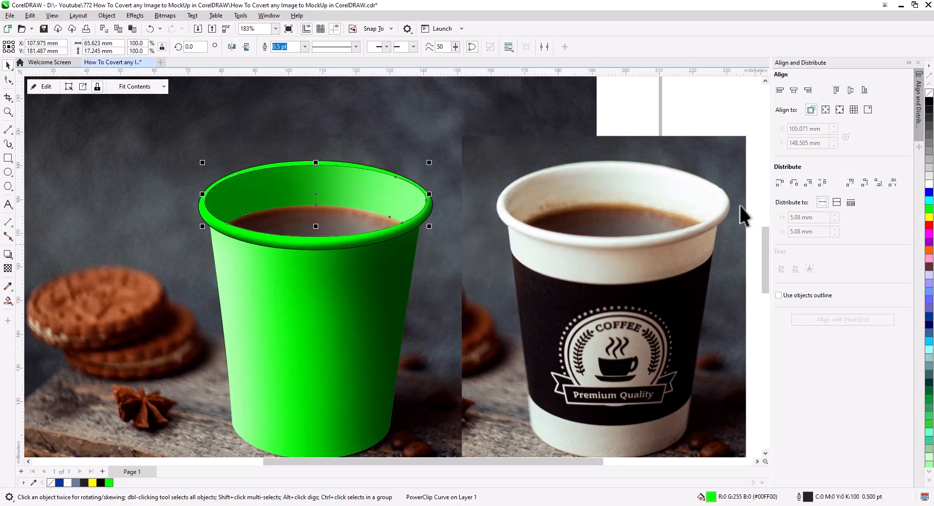
click(474, 332)
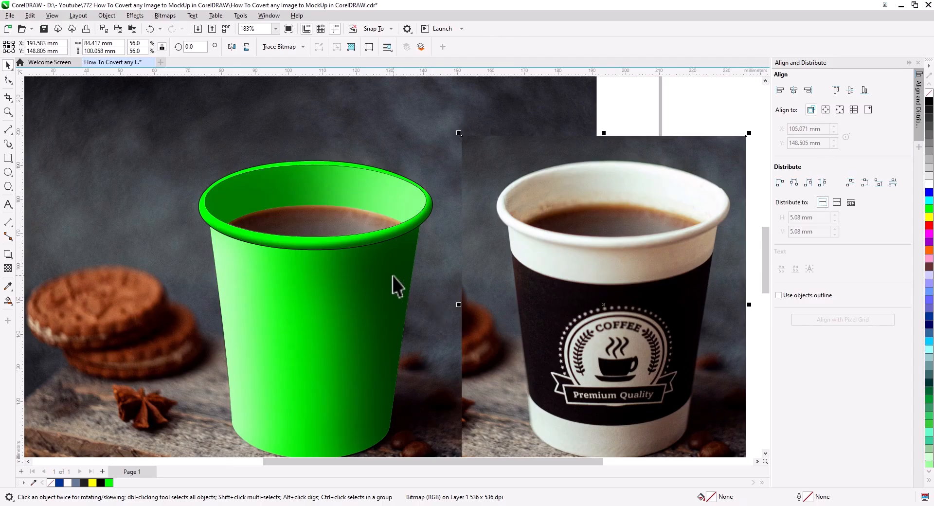
Place a copy of the cup rim slightly above and left of the original, and remove the copy's fill
click(408, 230)
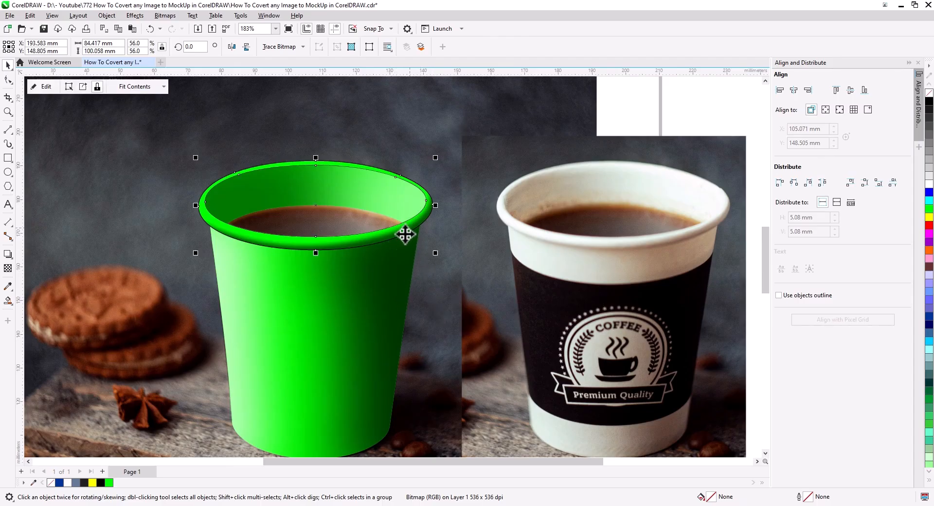
scroll(389, 240, up, 3)
drag(444, 281, 449, 258)
drag(448, 258, 447, 257)
click(450, 277)
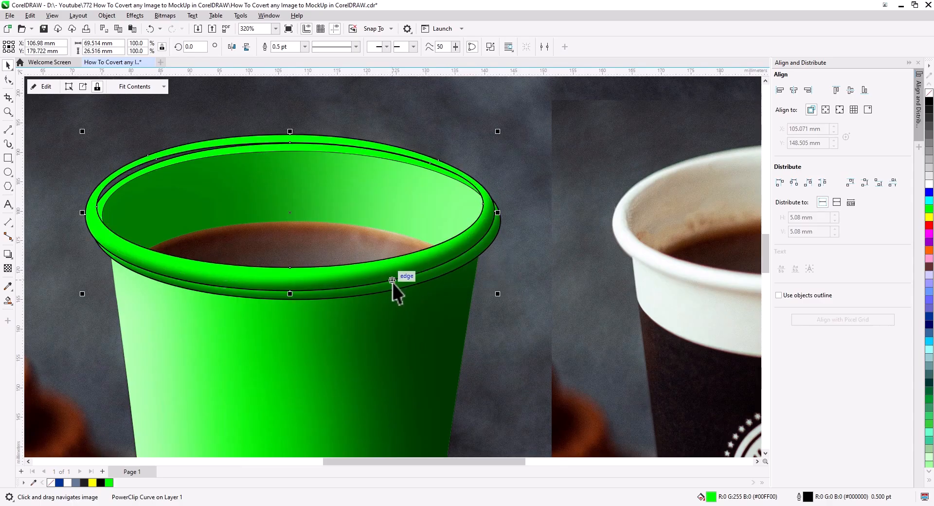
click(928, 91)
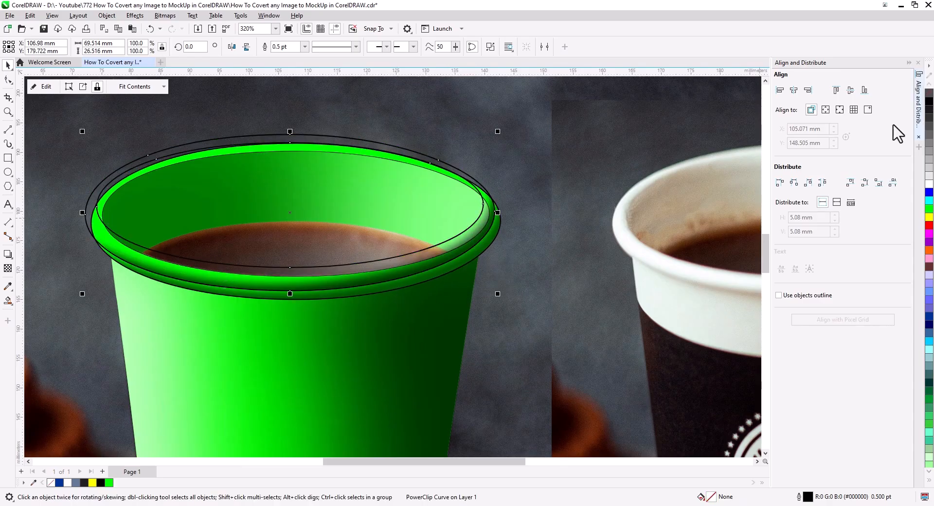
Smart Fill the front rim area enclosed by the offset rim copy, delete that copy, and remove the new shape's outline
click(8, 301)
click(419, 266)
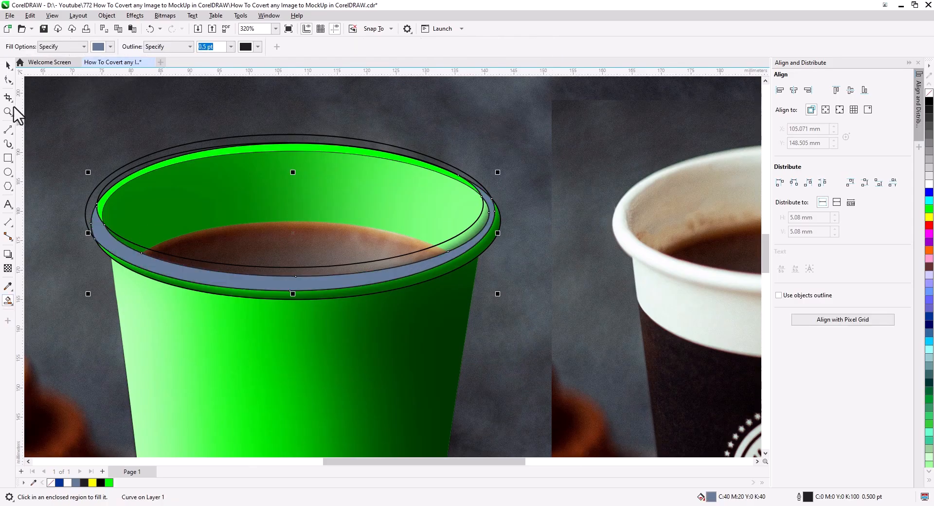
click(8, 65)
click(91, 197)
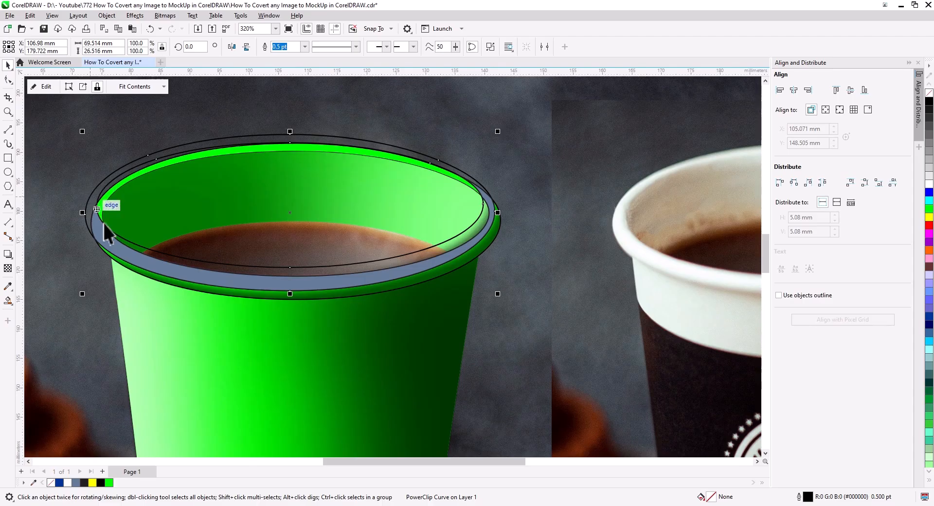
click(102, 228)
click(8, 80)
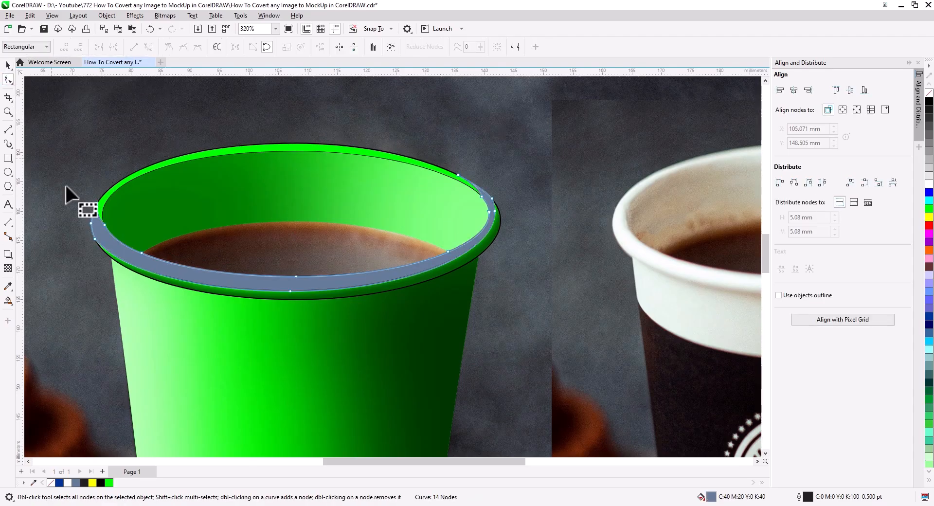
click(8, 65)
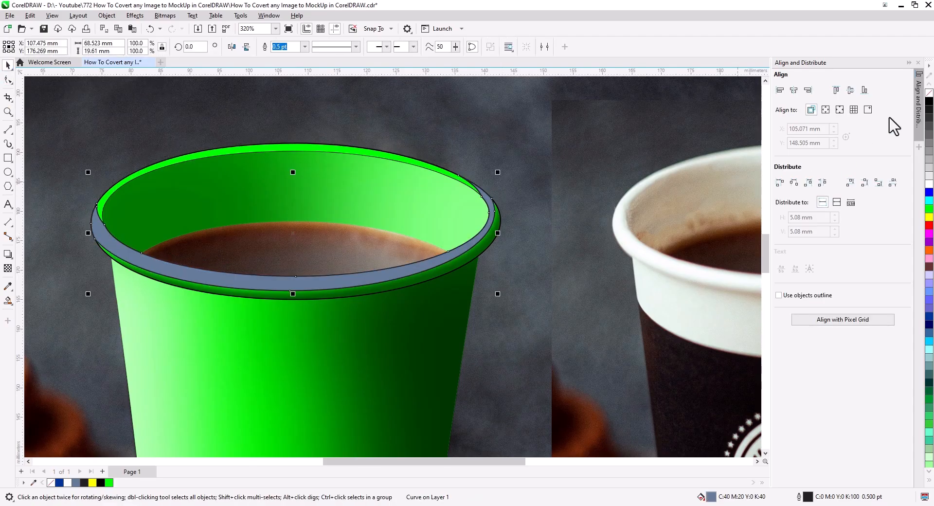
right_click(929, 92)
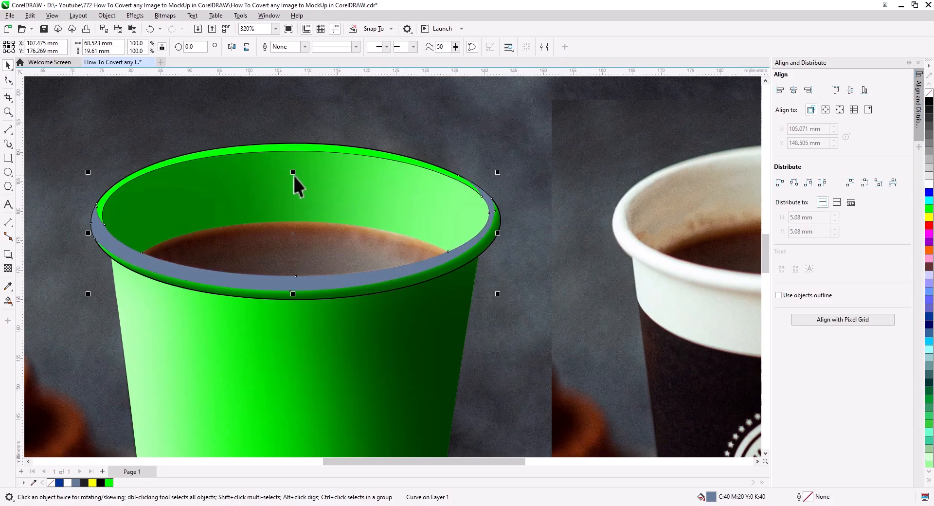
Smart Fill the thin back part of the rim, weld it to the front shape, and fill the result white
click(7, 301)
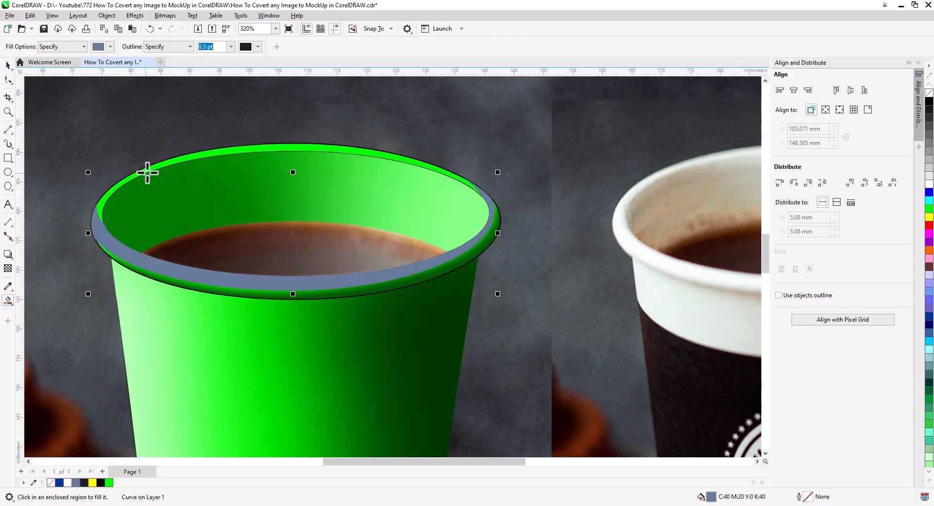
click(149, 171)
click(7, 65)
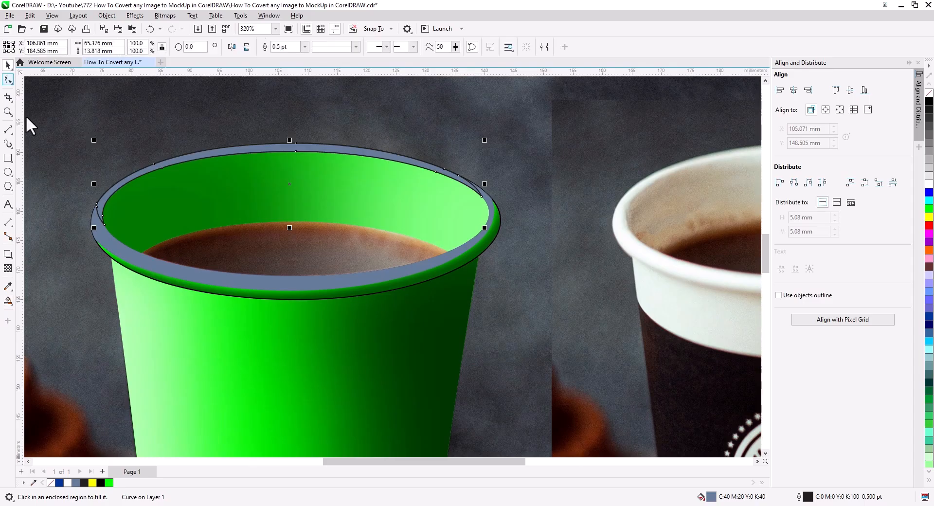
shift+click(116, 244)
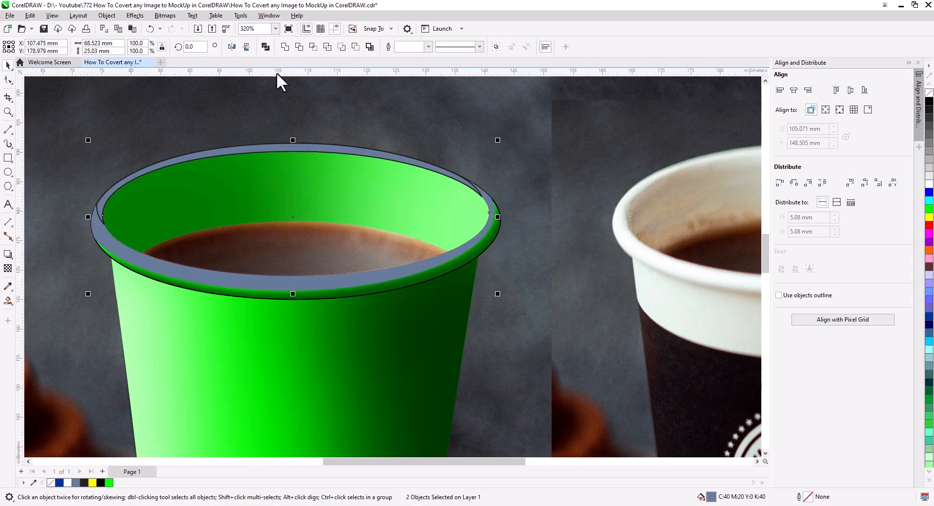
click(285, 47)
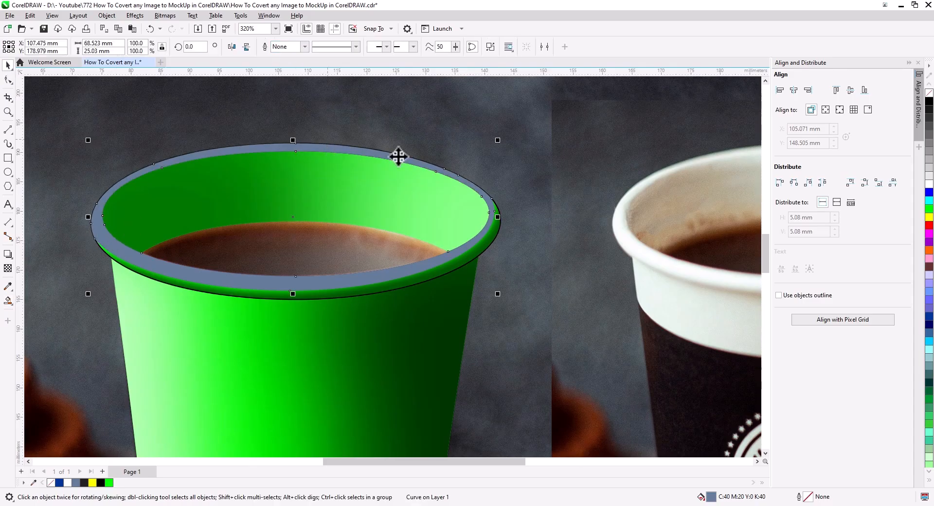
click(929, 186)
Apply a 19.6-pixel Gaussian blur to the white rim shape and set its uniform transparency to 43
scroll(400, 225, down, 1)
scroll(369, 231, up, 1)
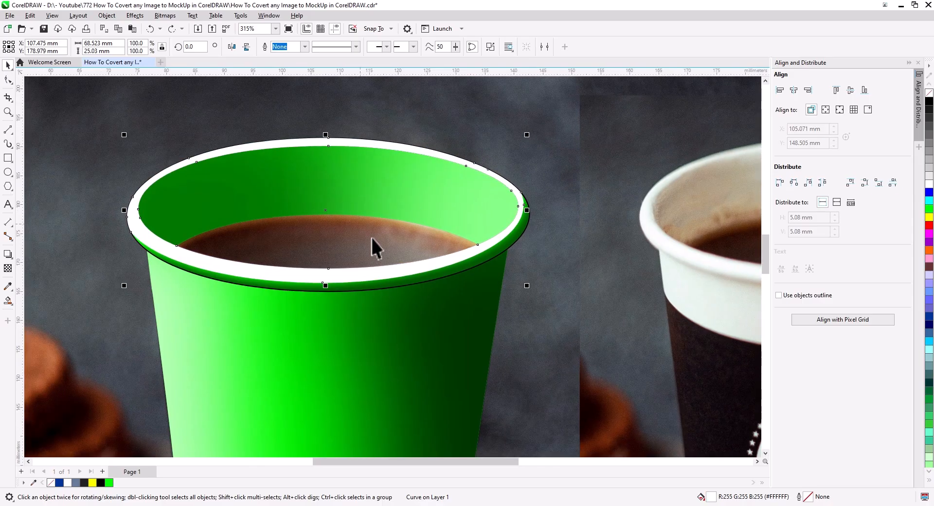
drag(379, 246, 427, 253)
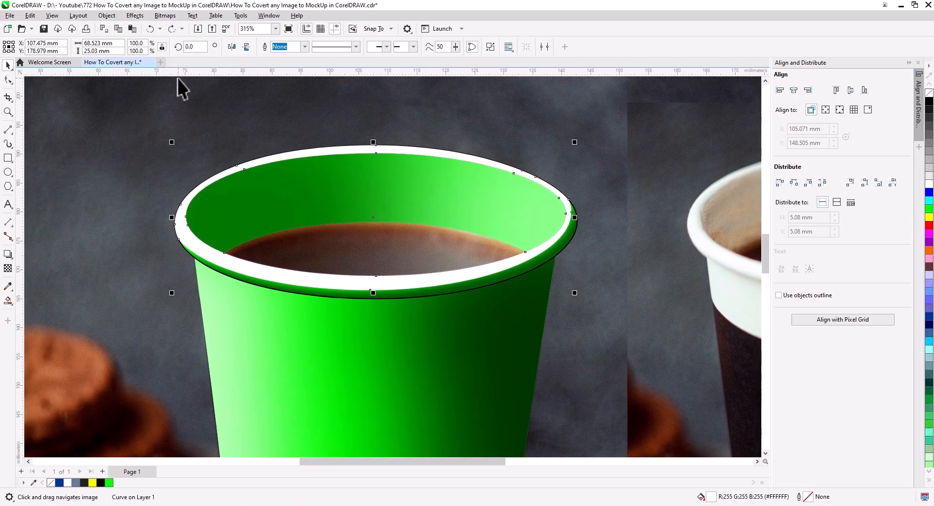
click(134, 15)
mouse_move(150, 75)
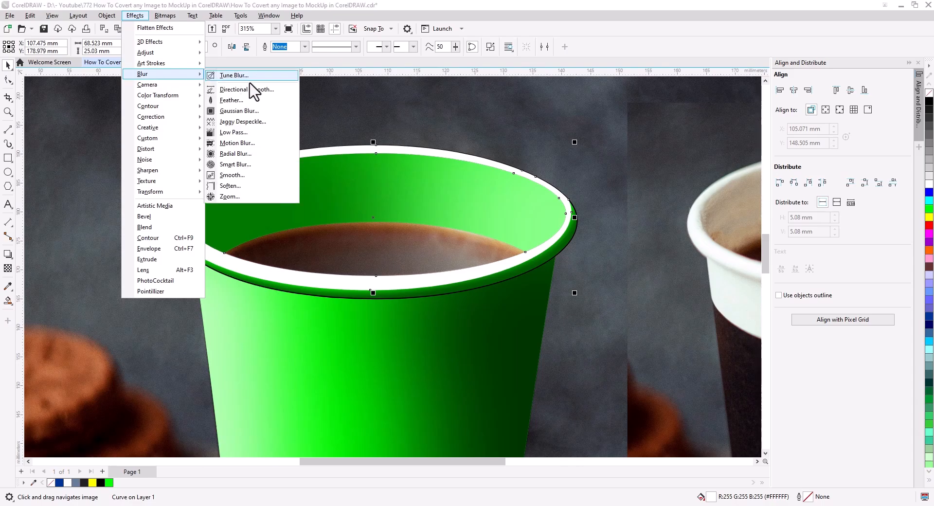
click(254, 118)
click(444, 244)
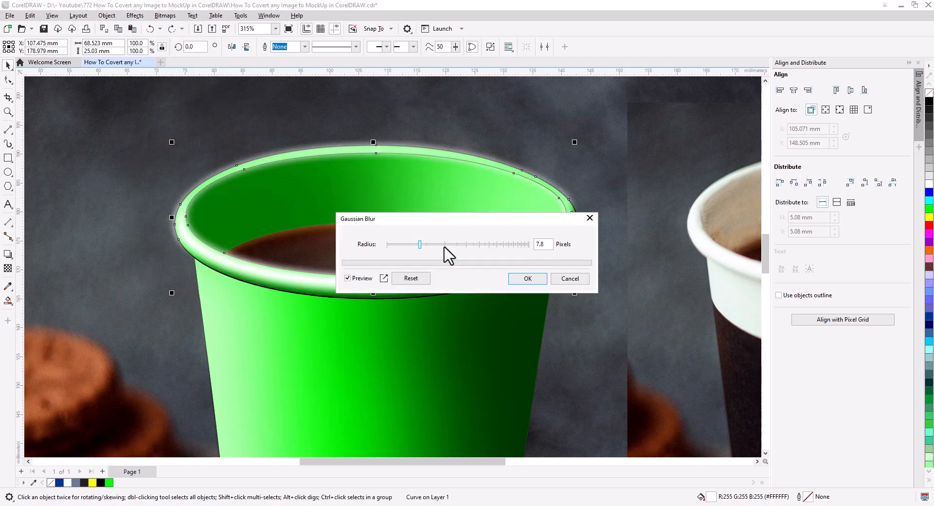
click(527, 279)
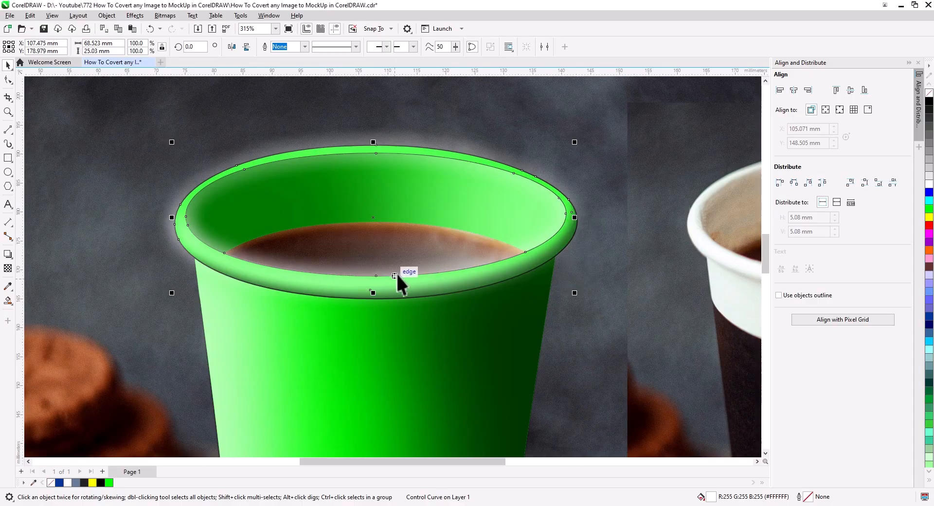
click(8, 268)
click(355, 298)
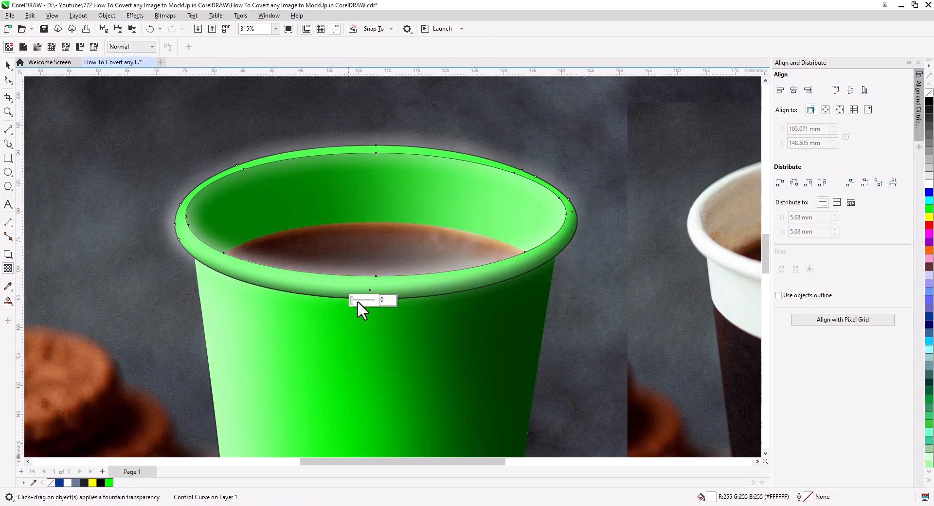
click(361, 300)
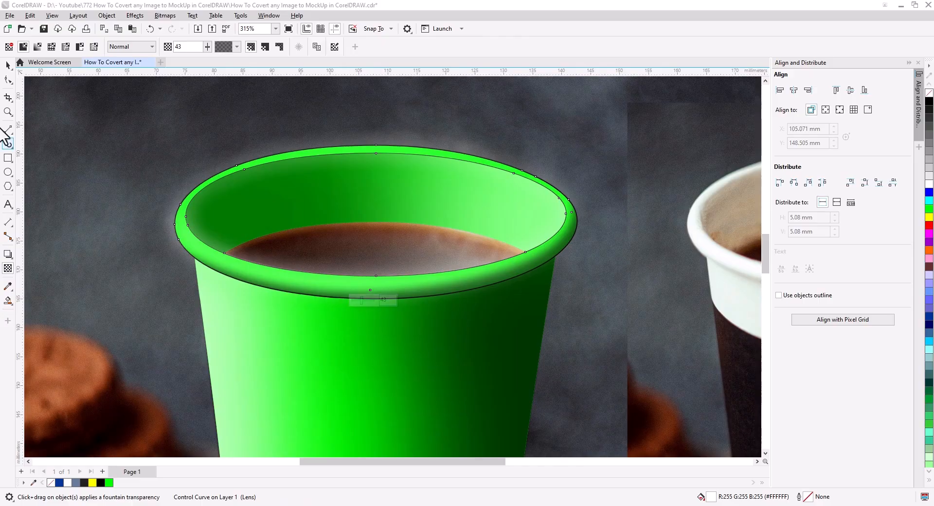
click(4, 64)
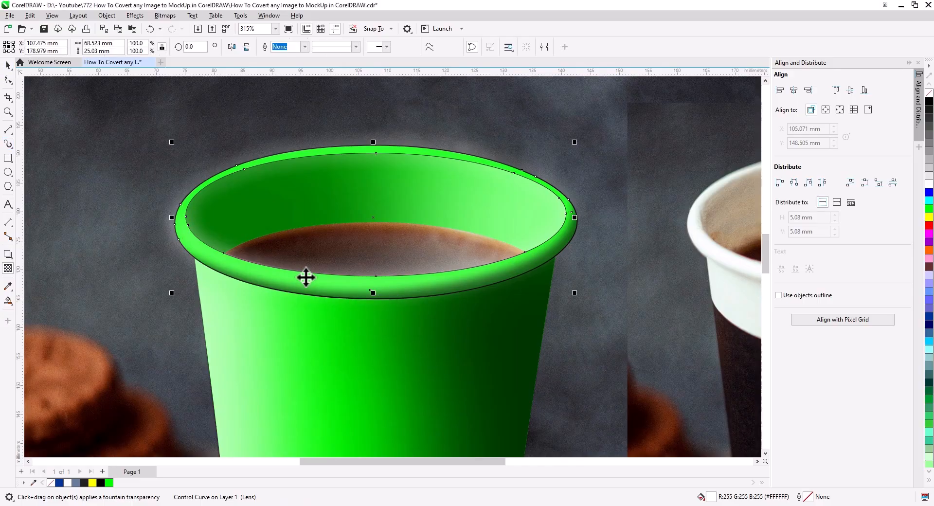
PowerClip the blurred white highlight inside the cup rim, and remove the outlines of the rim and cup body
right_click(385, 284)
click(431, 113)
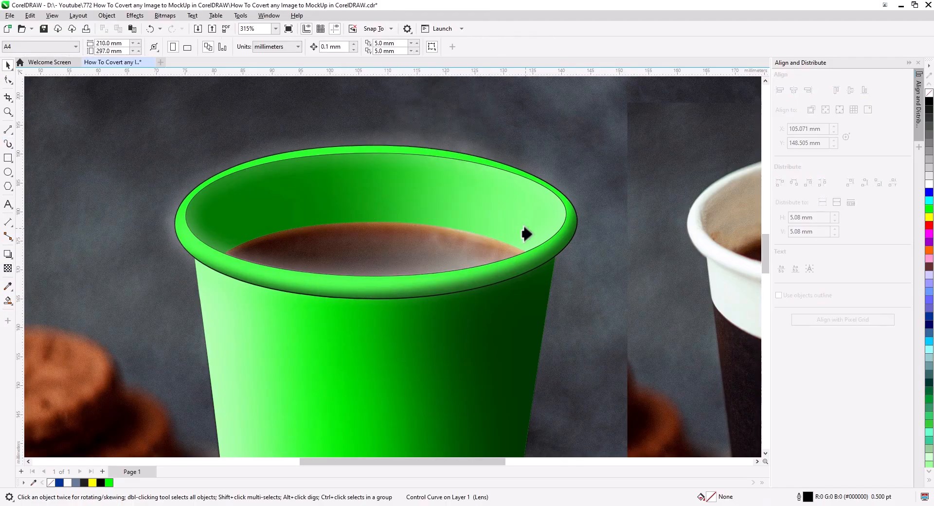
click(553, 252)
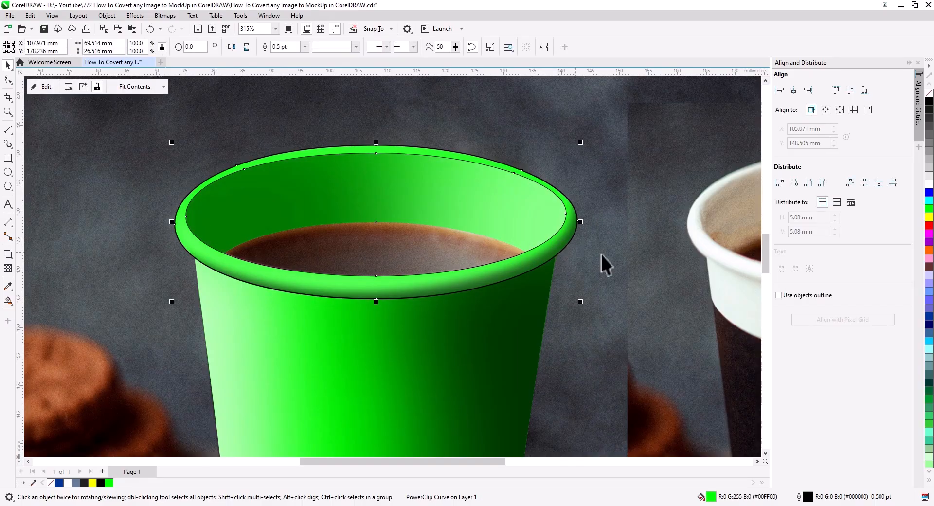
shift+click(529, 287)
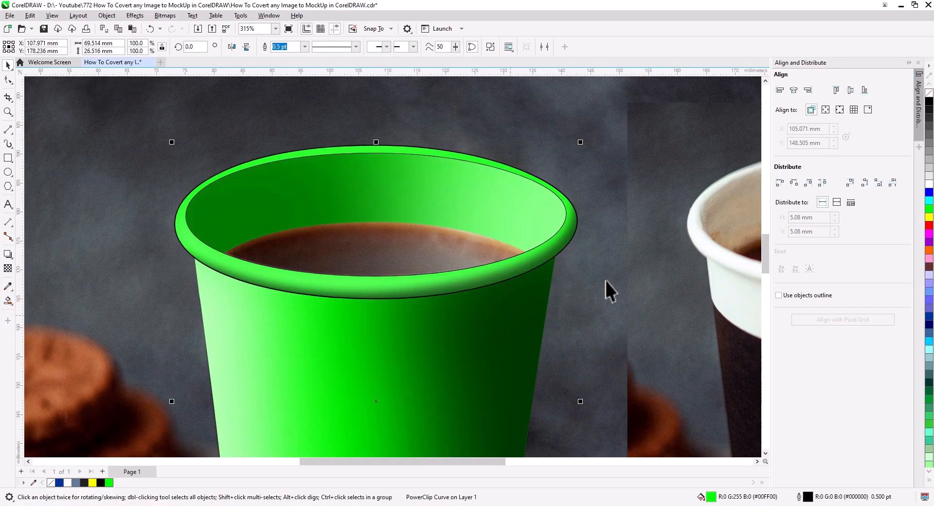
right_click(929, 95)
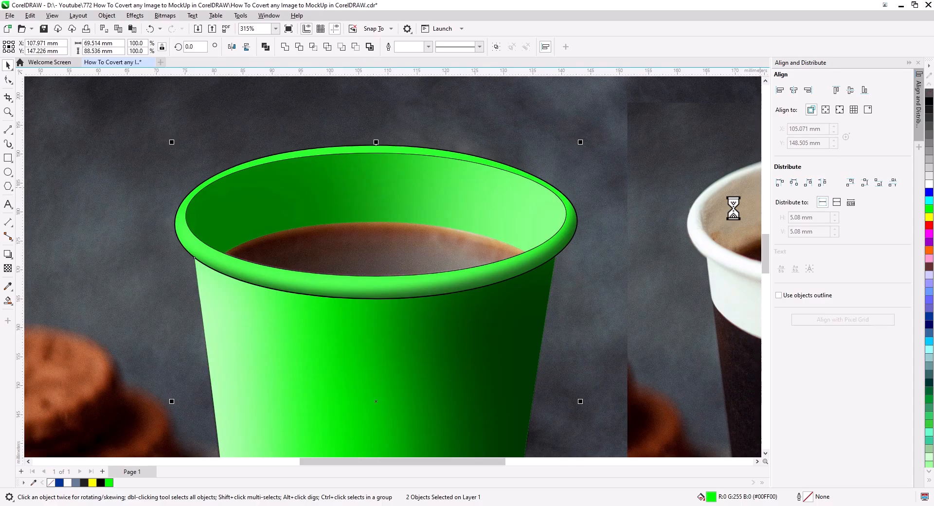
click(329, 187)
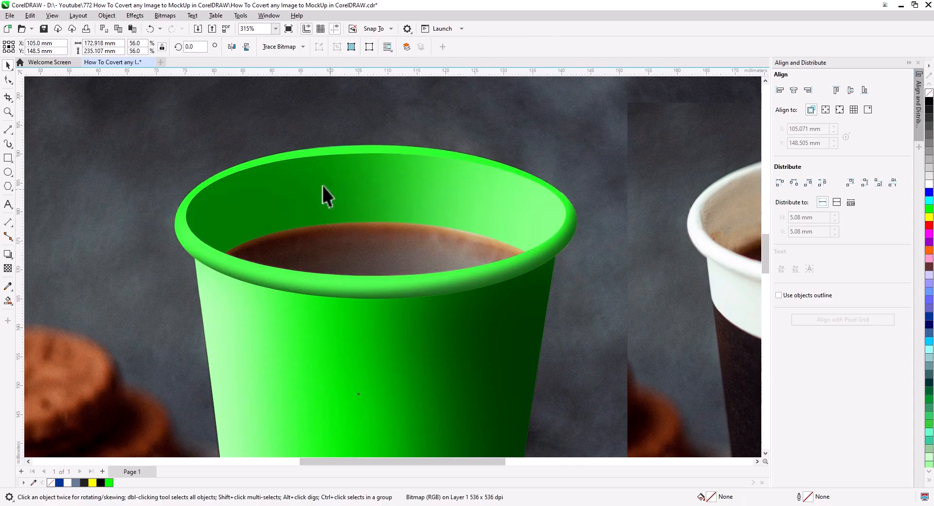
Open the inner wall's PowerClip contents and pull a new node on the white highlight's left edge out to the upper left
click(199, 205)
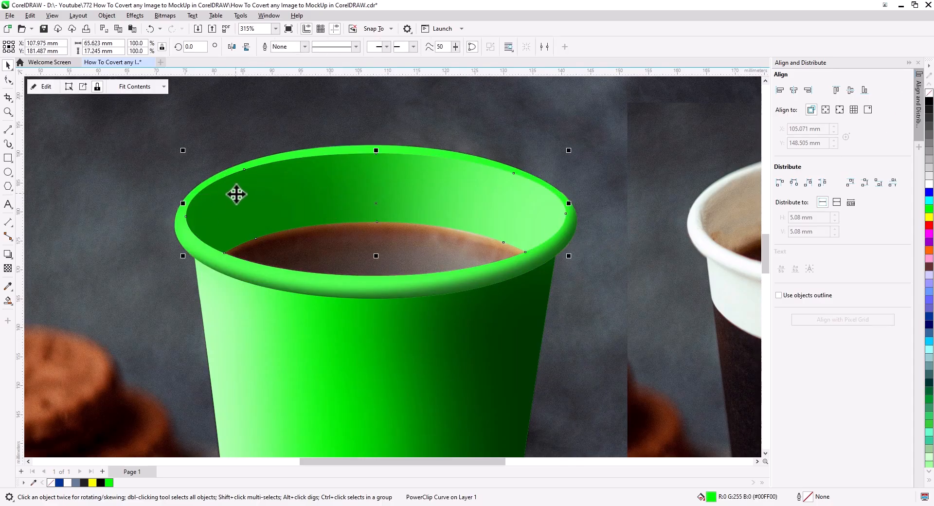
scroll(237, 194, up, 3)
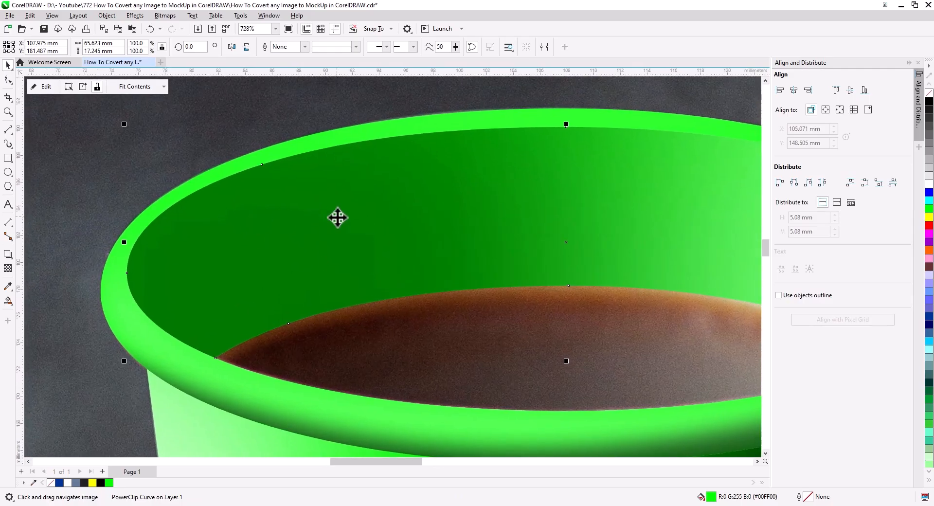
scroll(338, 217, down, 3)
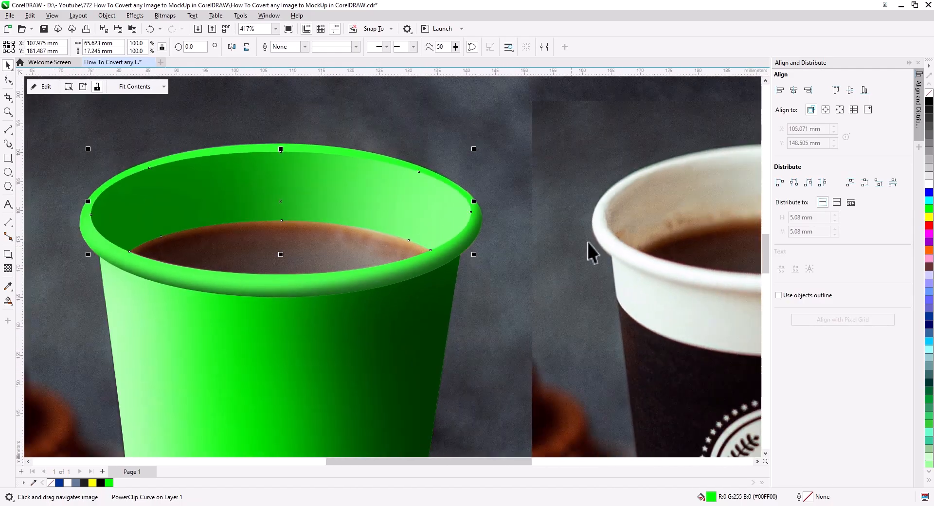
drag(626, 247, 564, 280)
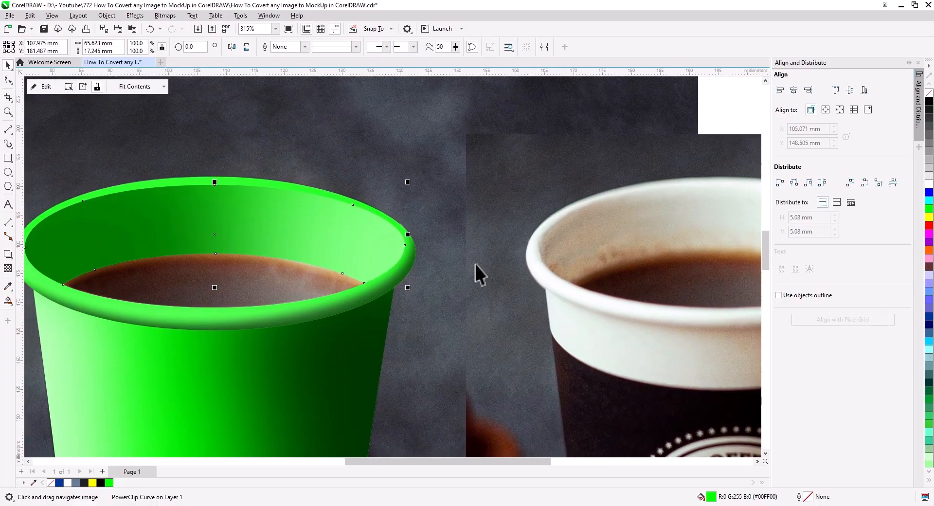
click(280, 238)
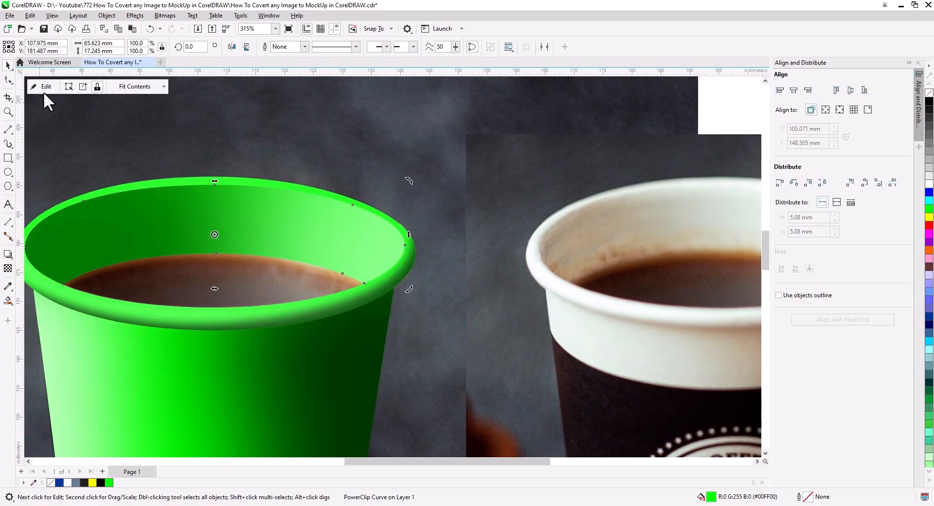
double_click(189, 212)
click(339, 231)
click(8, 82)
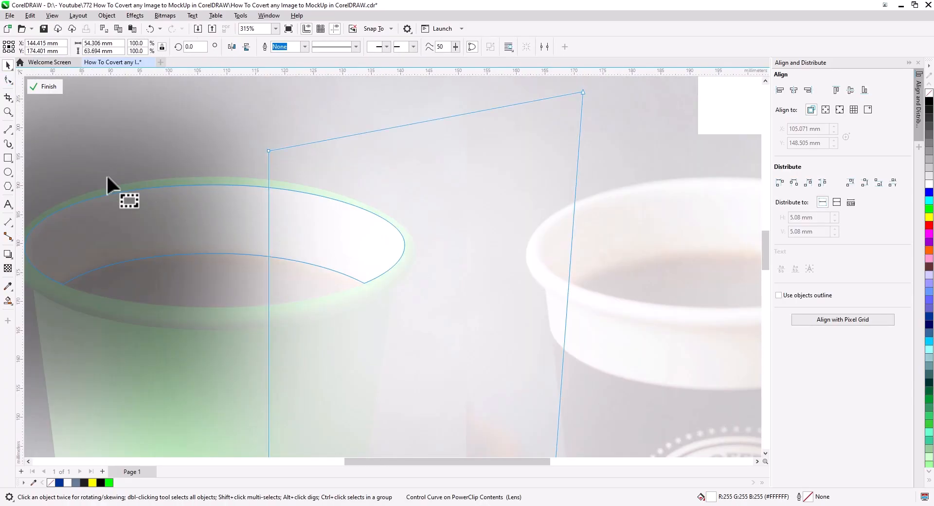
double_click(266, 188)
drag(267, 188, 134, 181)
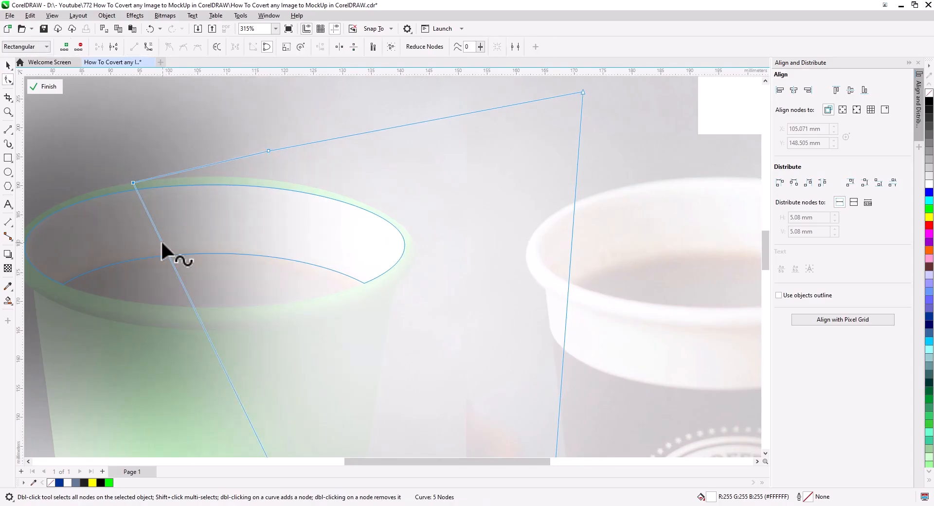
Add a second node below the first, shift it right to curve the highlight's edge, and finish editing the PowerClip
double_click(161, 240)
drag(161, 241, 199, 220)
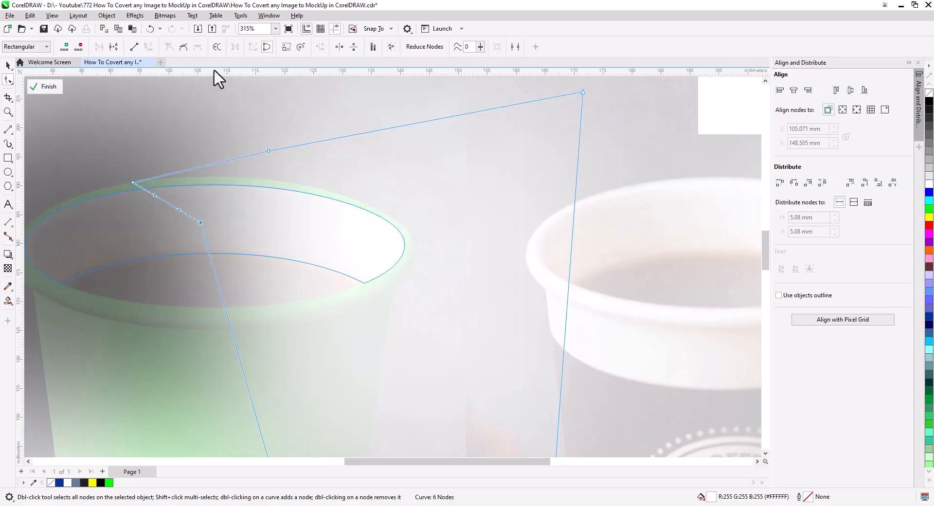
click(11, 67)
click(45, 86)
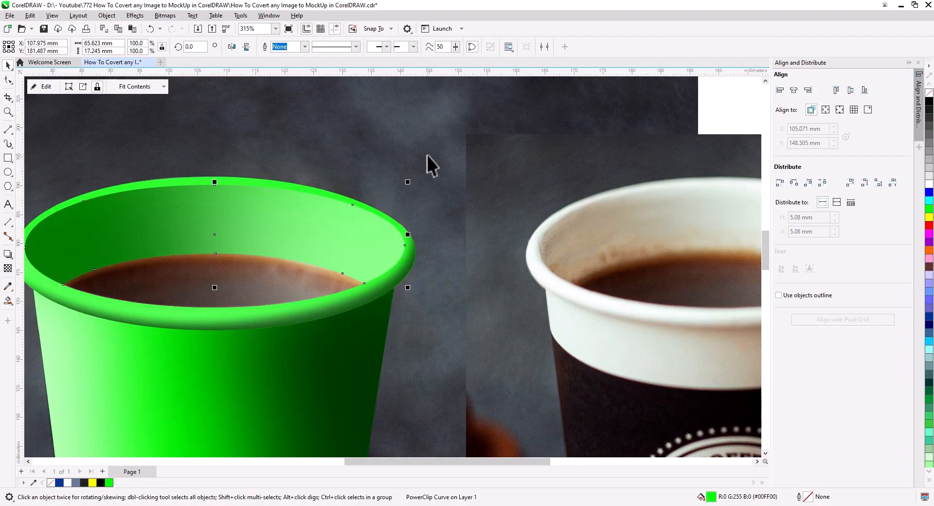
Delete the cropped reference photo of the original coffee cup beside the green mockup
click(361, 183)
scroll(360, 184, down, 1)
drag(369, 209, 455, 223)
scroll(403, 221, down, 2)
key(Escape)
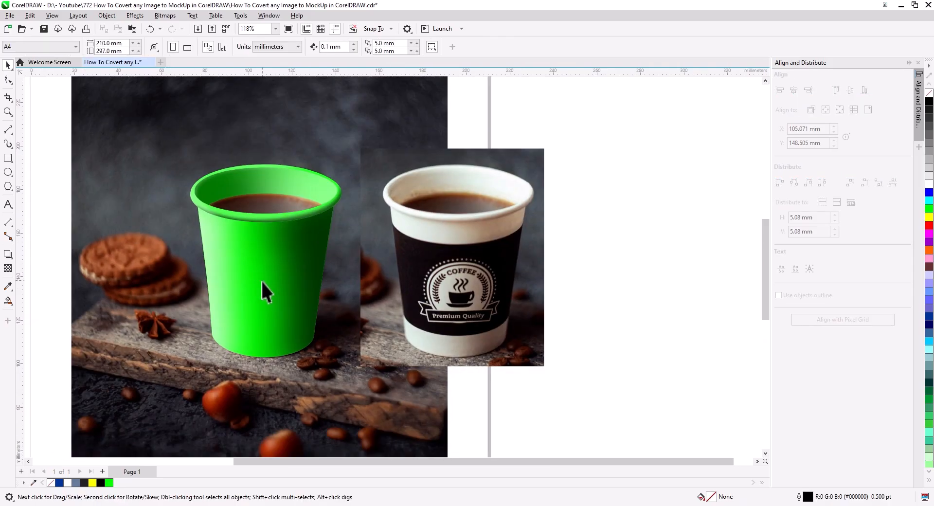
drag(261, 281, 341, 280)
click(487, 263)
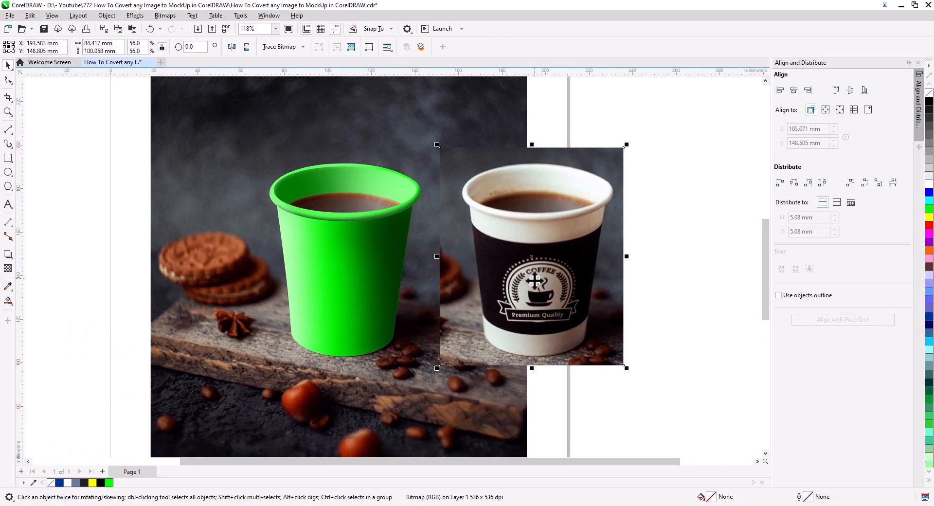
key(Delete)
Recolor the cup body, rim and inner wall together with a very light grey fill
click(353, 279)
shift+click(408, 208)
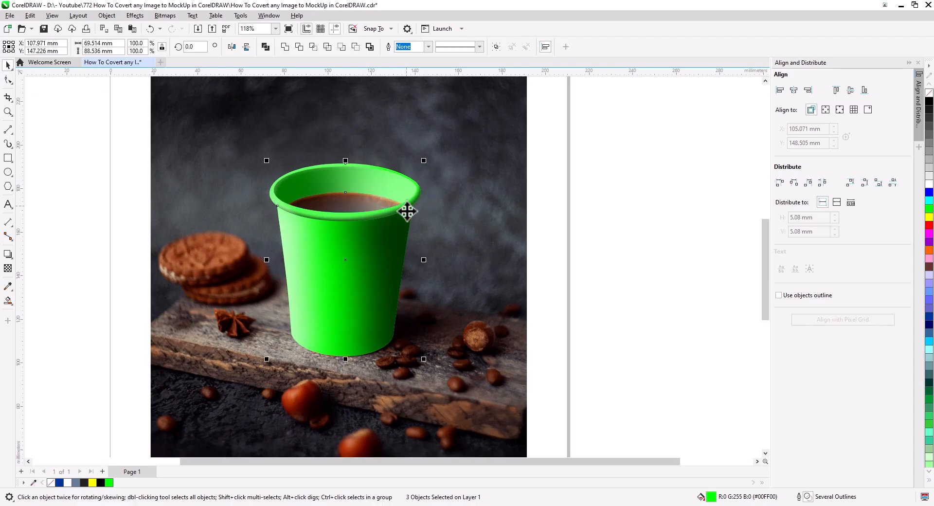
click(929, 176)
click(633, 236)
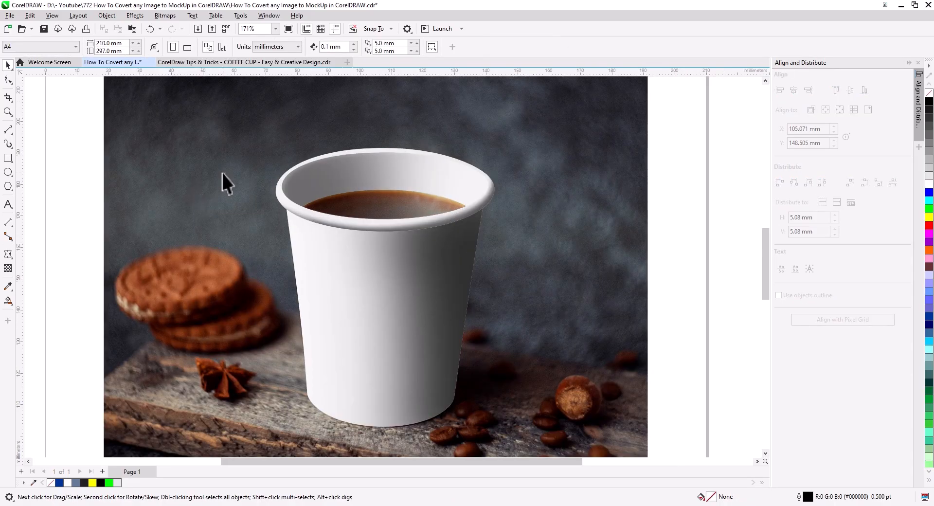
Switch to the coffee cup design document and copy the flat rectangular wrap artwork with the brand lettering and checker pattern
click(208, 62)
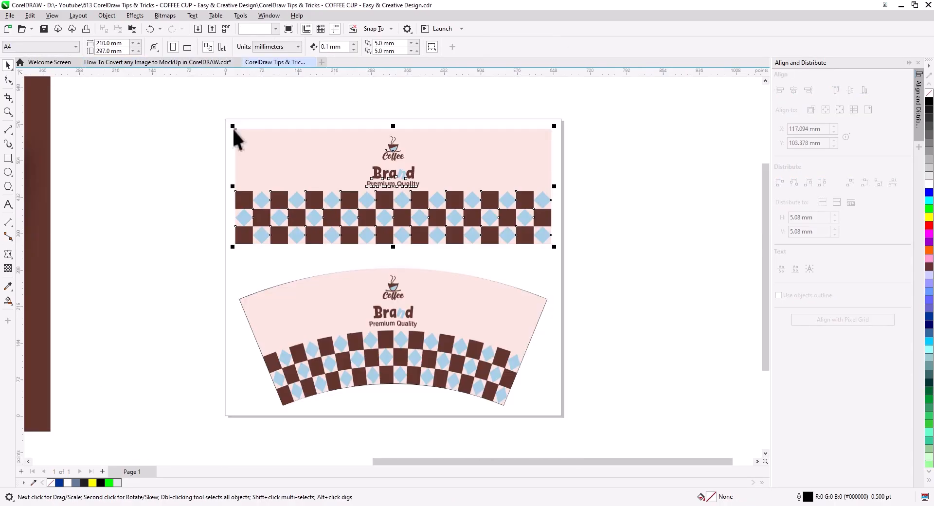
drag(580, 253, 576, 253)
right_click(466, 201)
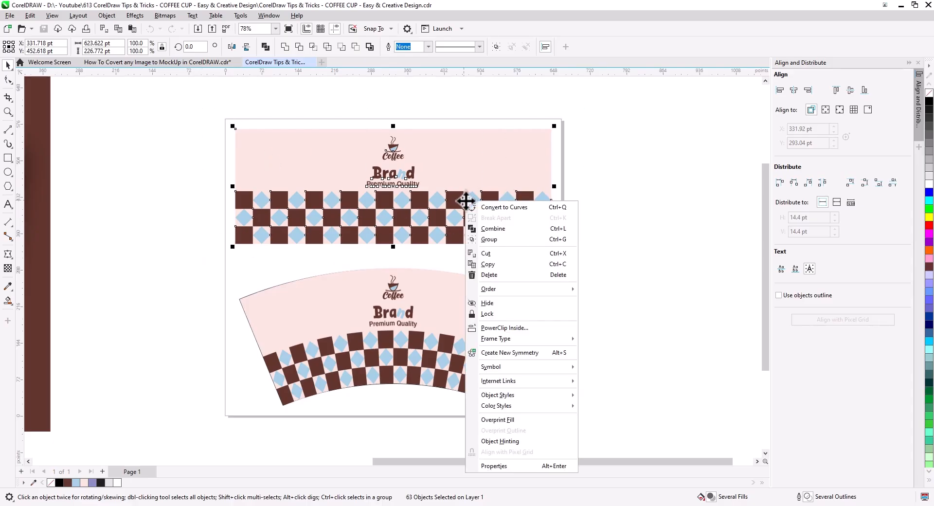
click(488, 263)
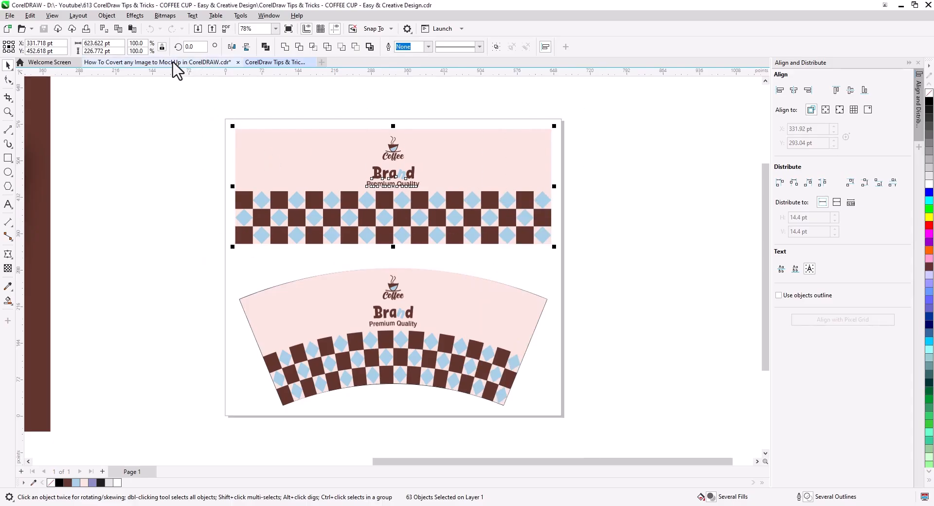
Paste the wrap design into the mockup document and convert it to an RGB bitmap at 300 dpi
click(183, 62)
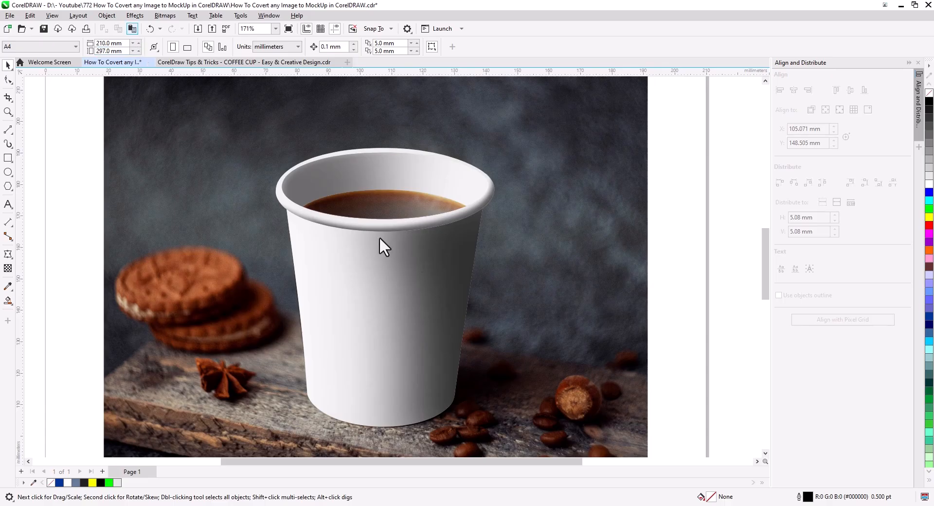
key(ctrl+v)
click(165, 16)
click(182, 28)
click(490, 308)
Move the bitmap design down over the cup body and scale it down to about 149 mm wide
scroll(468, 298, down, 1)
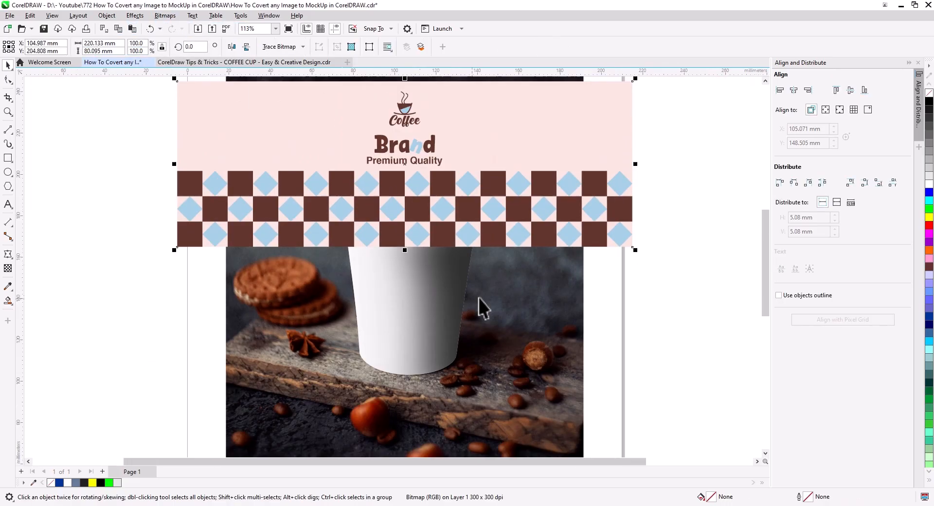
drag(468, 298, 461, 327)
drag(400, 121, 405, 262)
drag(634, 422, 554, 399)
scroll(426, 373, up, 1)
drag(426, 374, 439, 287)
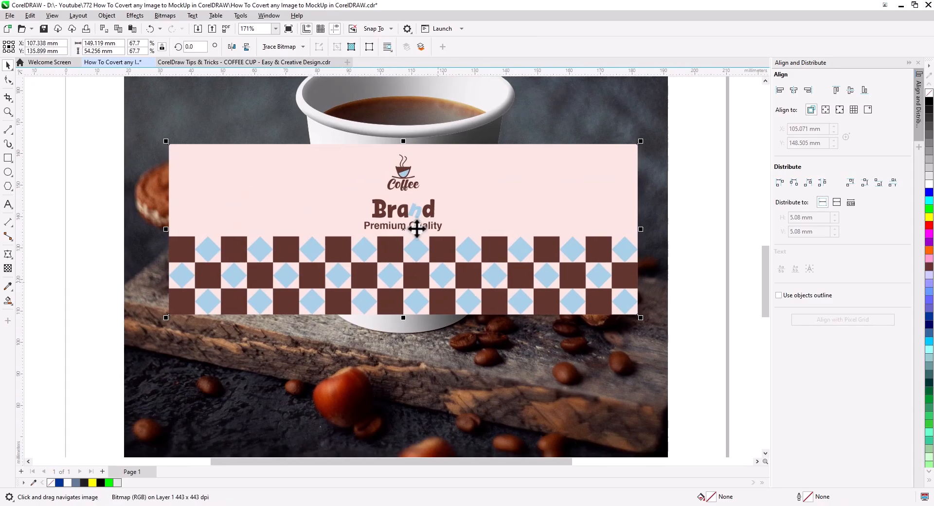
Enlarge the design to about 171 mm wide, centre it horizontally on the cup body, and place it just below the rim
drag(640, 317, 710, 361)
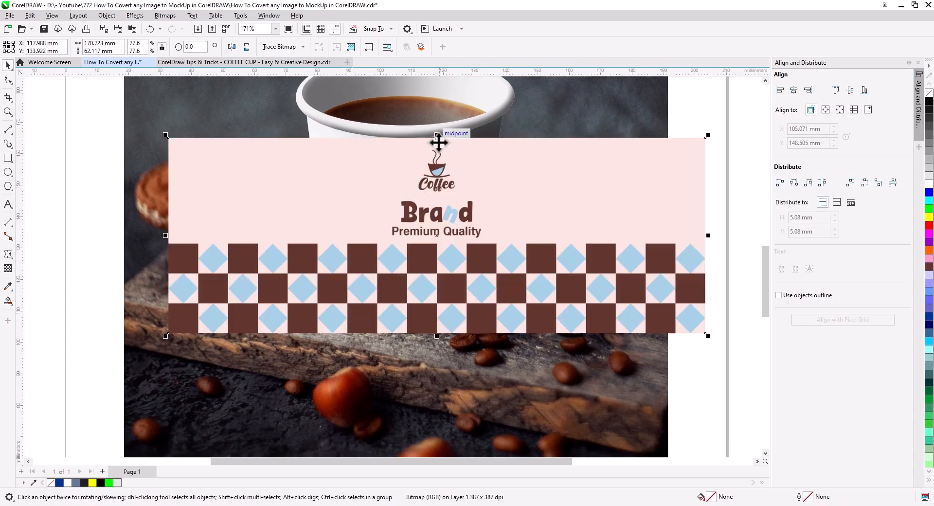
drag(441, 144, 407, 178)
shift+click(417, 162)
click(793, 90)
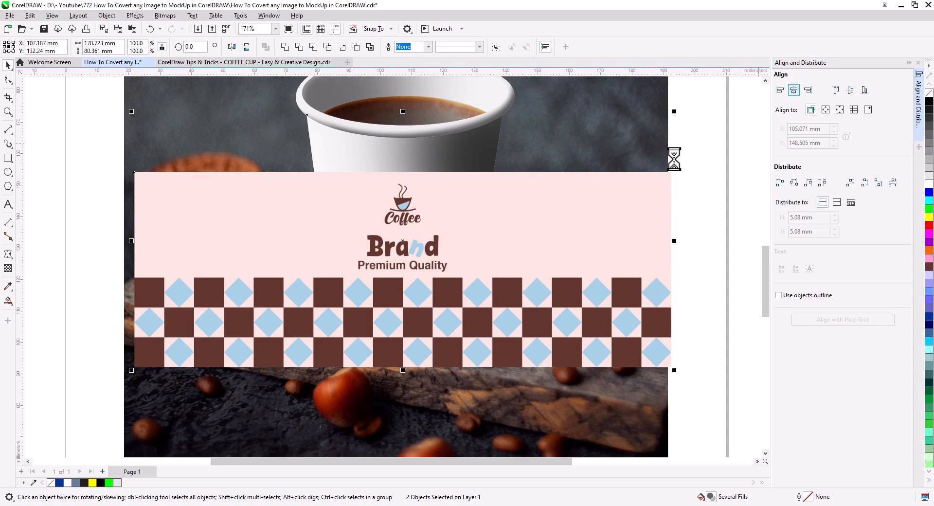
key(Escape)
drag(403, 173, 394, 155)
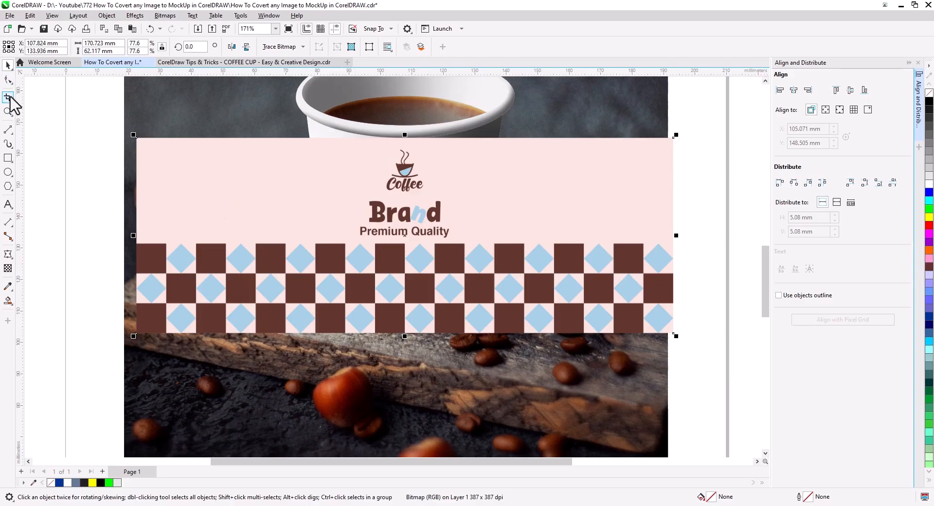
Crop both sides of the bitmap design to about 72.5 mm wide, leaving the logo centred and only slightly overlapping the cup
click(8, 80)
drag(138, 334, 291, 332)
drag(673, 333, 519, 334)
right_click(453, 249)
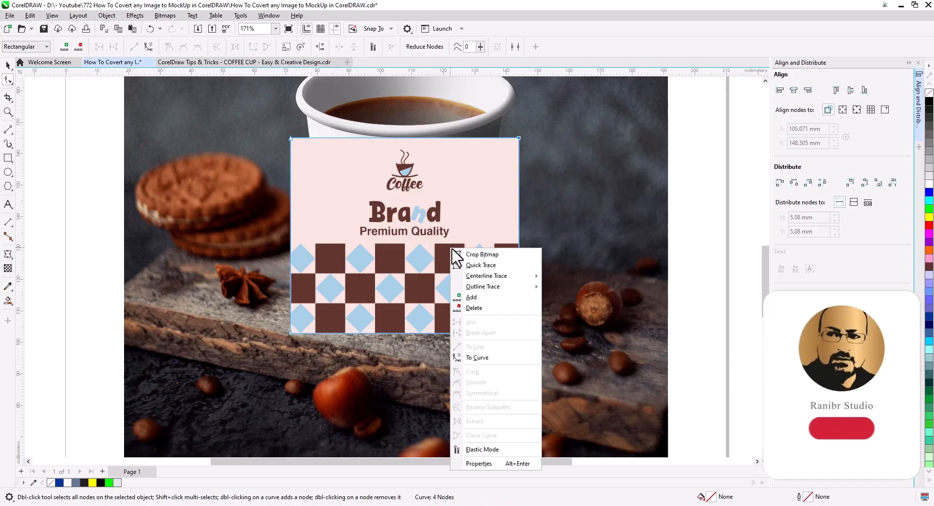
click(462, 254)
click(8, 65)
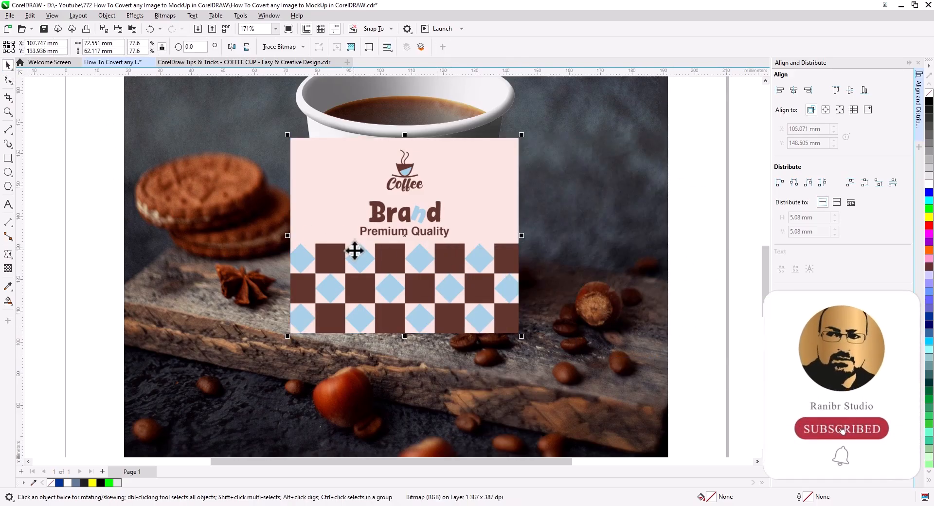
Apply an envelope to the design, delete its midpoint nodes, and convert the remaining envelope segments to straight lines
scroll(378, 280, up, 2)
drag(378, 281, 358, 302)
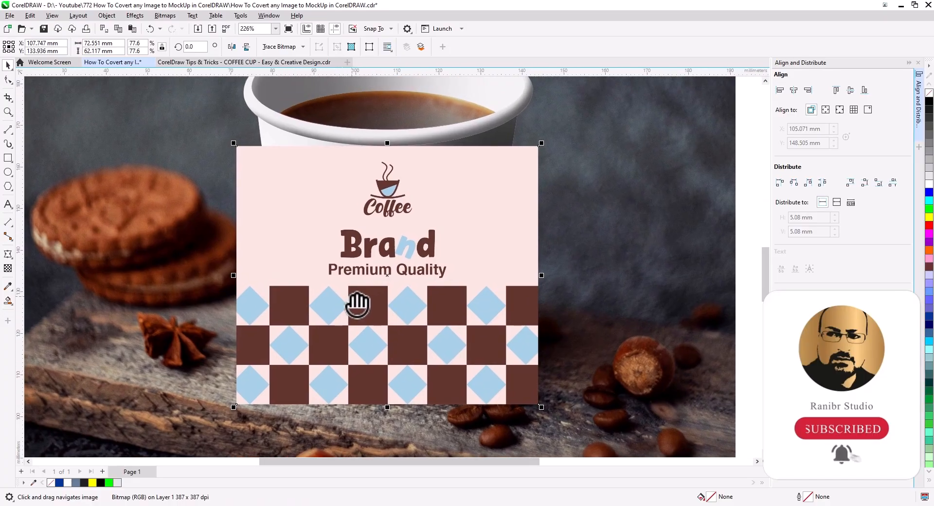
click(7, 254)
click(49, 299)
drag(407, 301, 580, 308)
drag(367, 114, 439, 445)
key(Delete)
drag(193, 122, 578, 410)
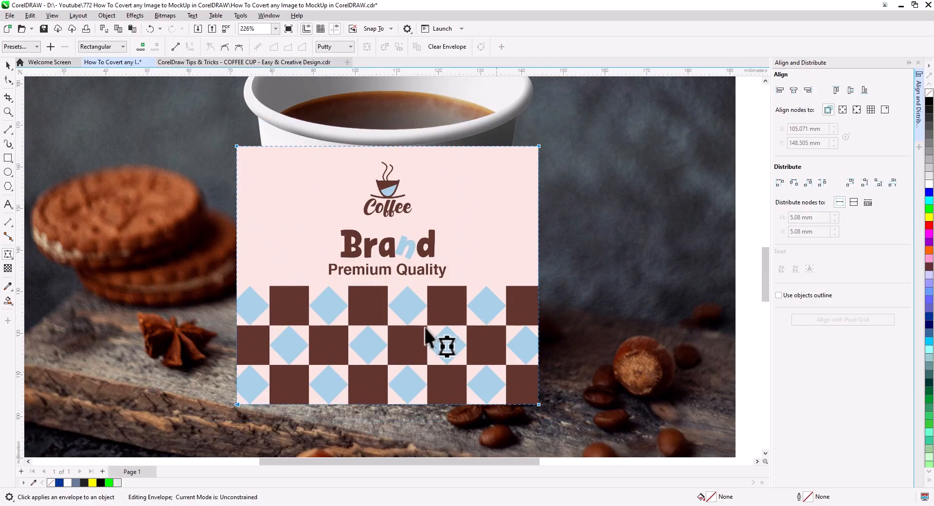
click(174, 49)
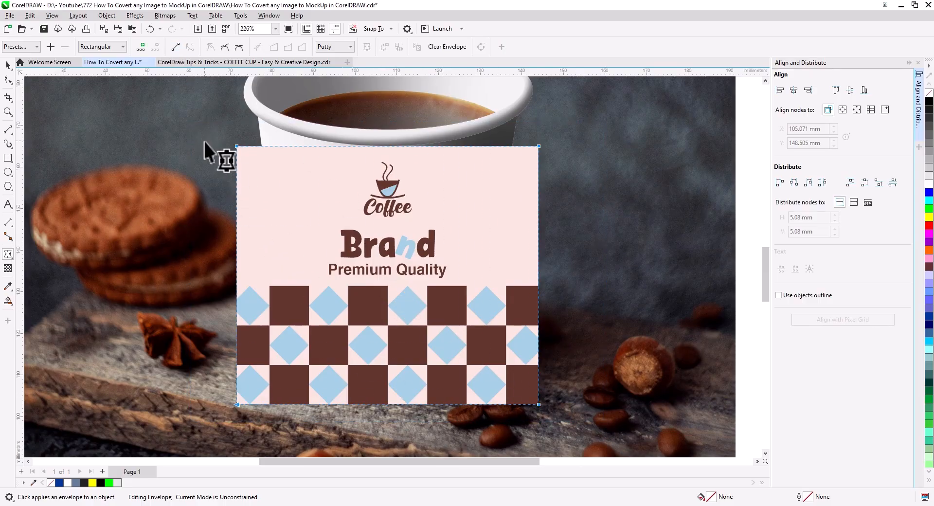
Move the envelope's four corner nodes onto the corners of the cup body so the design tapers toward the base
drag(236, 146, 258, 116)
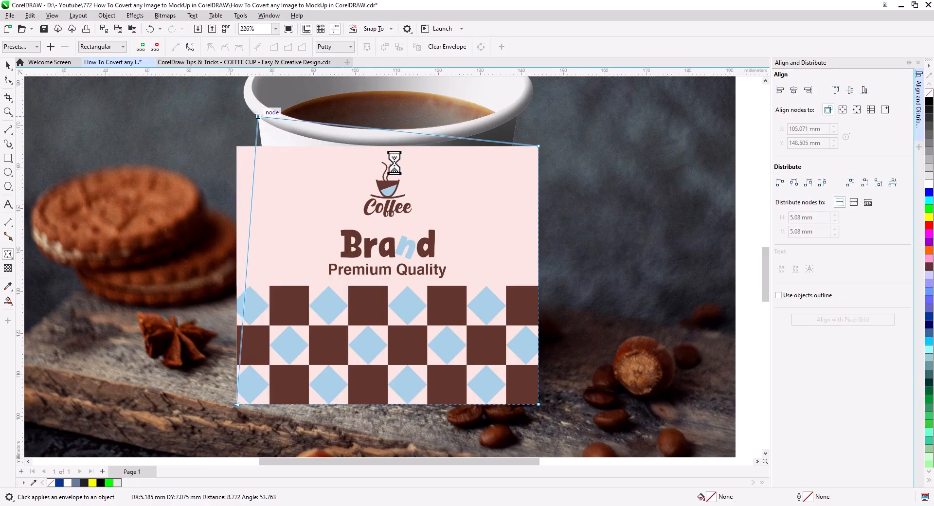
drag(538, 146, 516, 116)
drag(539, 403, 479, 368)
drag(237, 404, 286, 360)
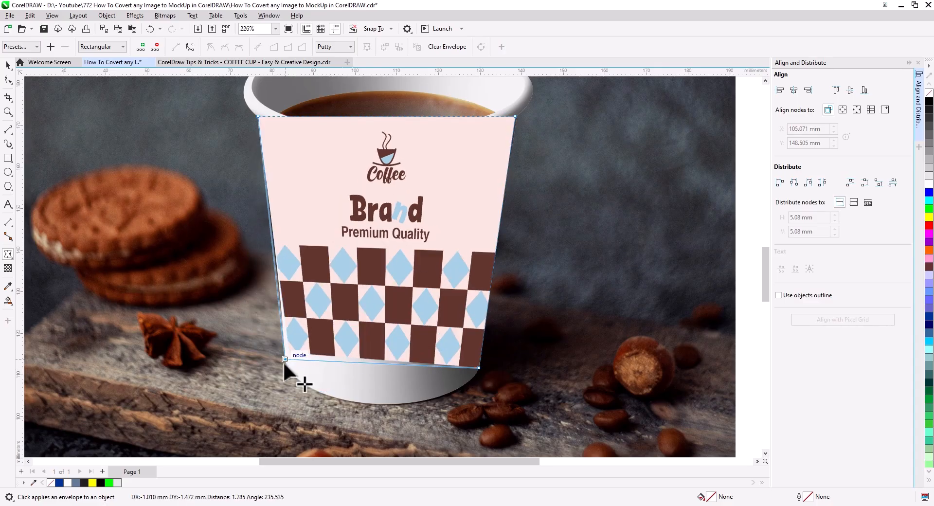
Convert the envelope segments to curves and bend the upper edge downward to follow the underside of the rim
drag(573, 390, 169, 95)
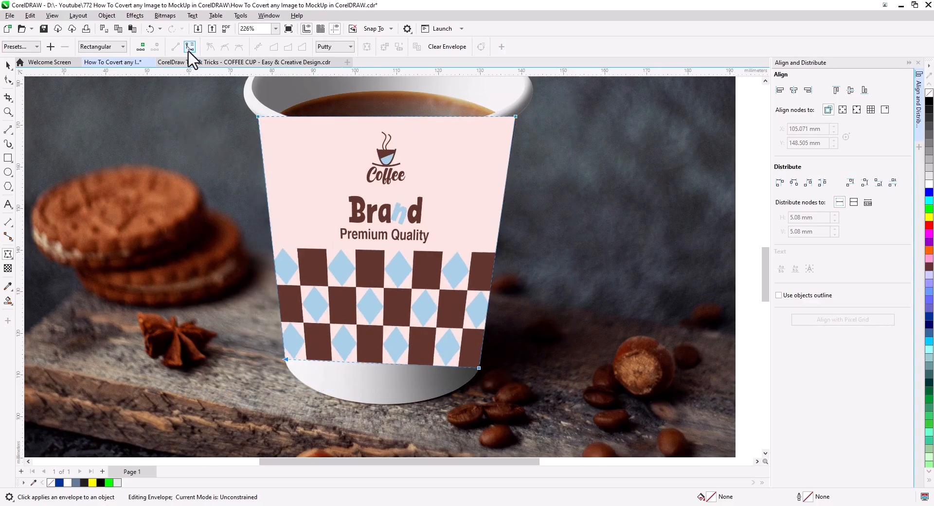
drag(376, 116, 377, 145)
drag(270, 142, 217, 93)
scroll(319, 162, up, 3)
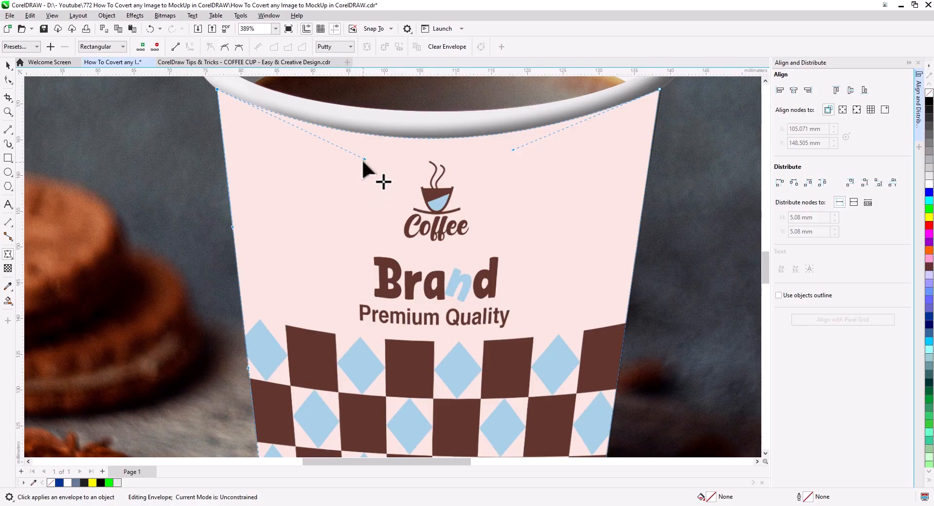
drag(359, 163, 335, 162)
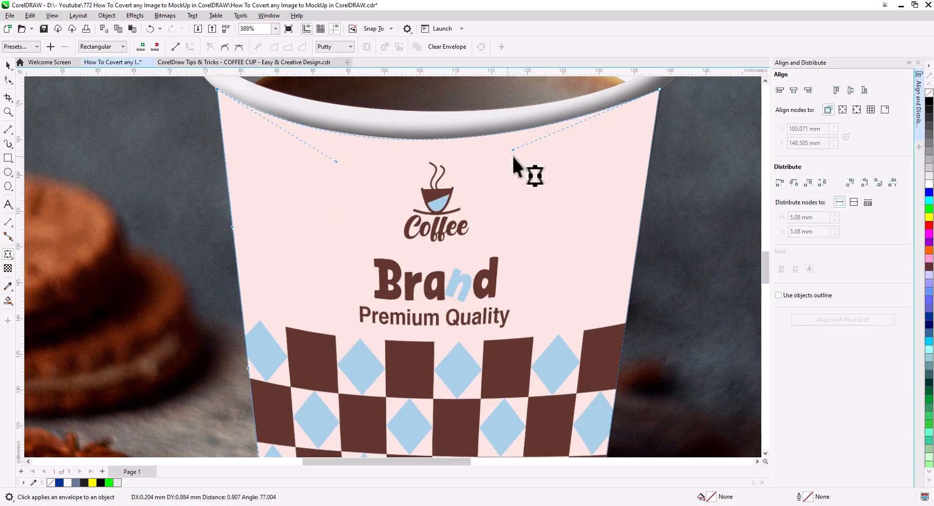
drag(513, 149, 560, 155)
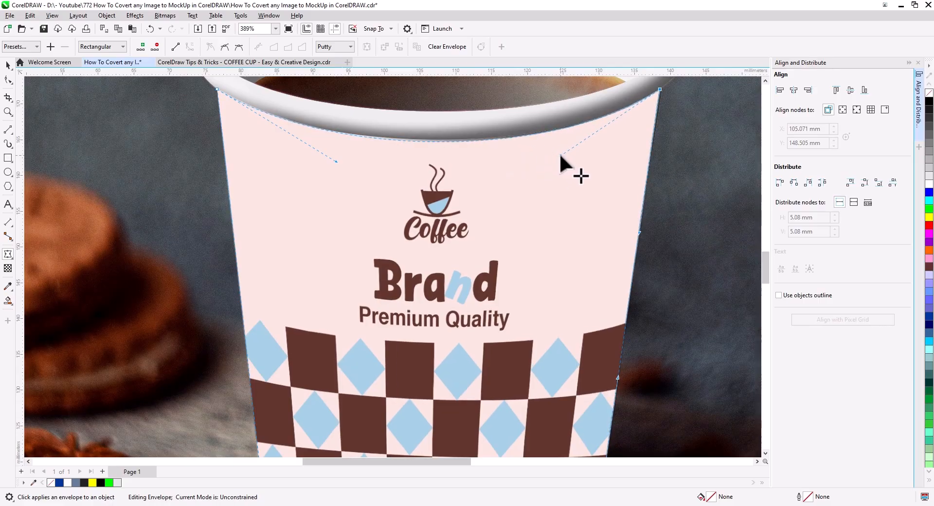
drag(334, 161, 323, 157)
Bend the envelope's lower edge and adjust its curve handles to follow the rounded base of the cup
drag(357, 323, 325, 180)
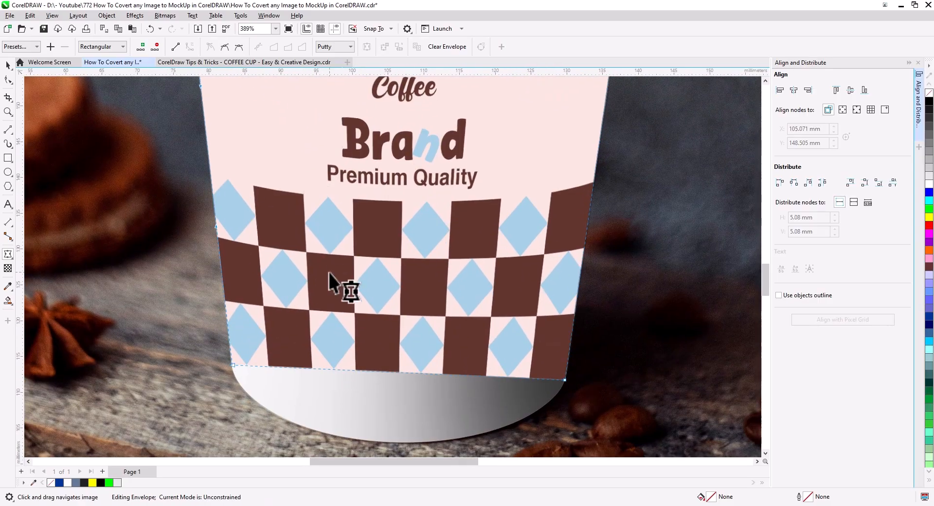
drag(343, 281, 358, 191)
click(338, 299)
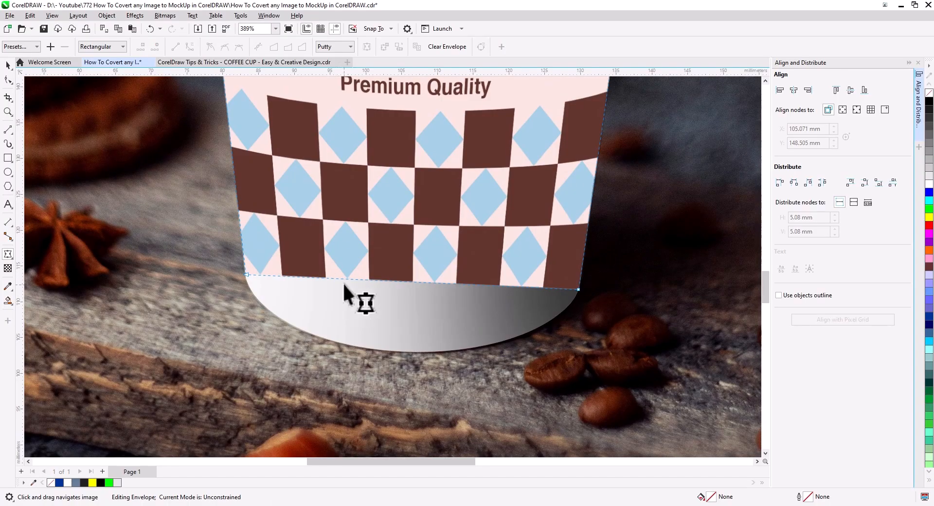
drag(343, 276, 291, 314)
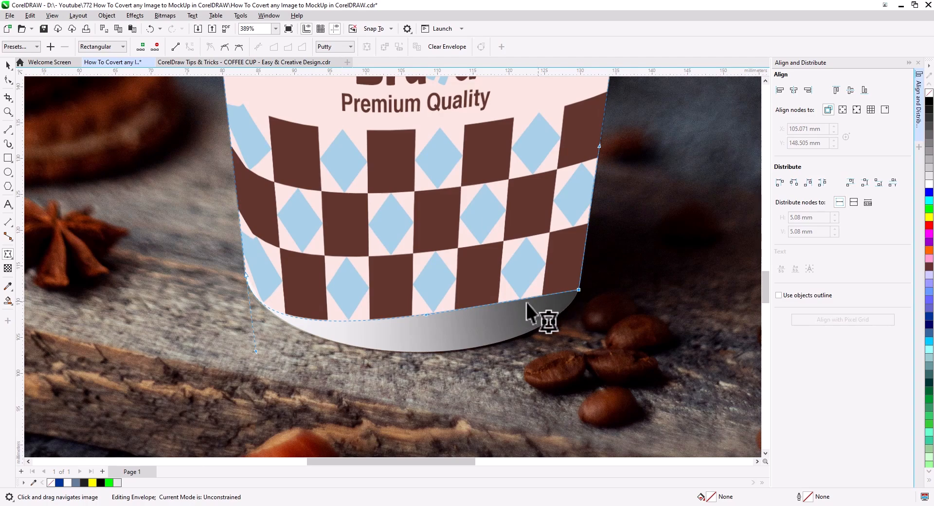
drag(425, 313, 529, 387)
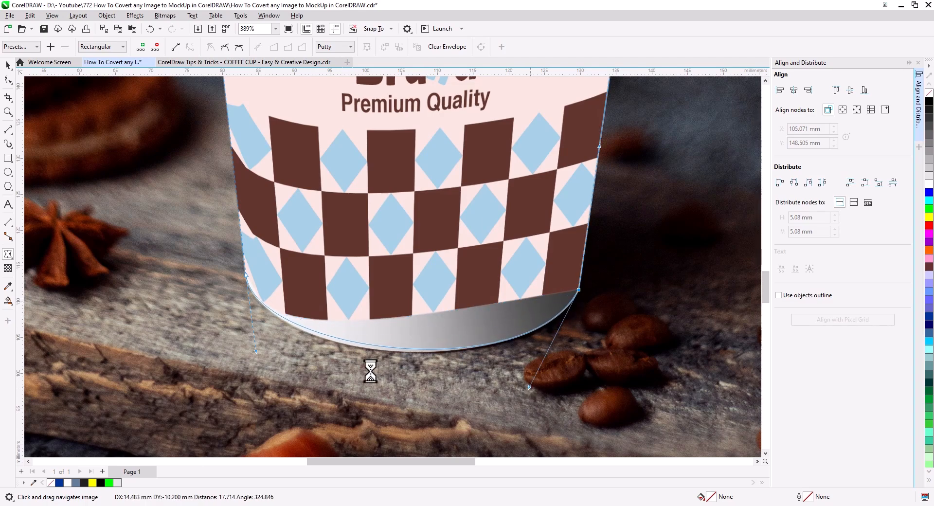
drag(256, 351, 250, 360)
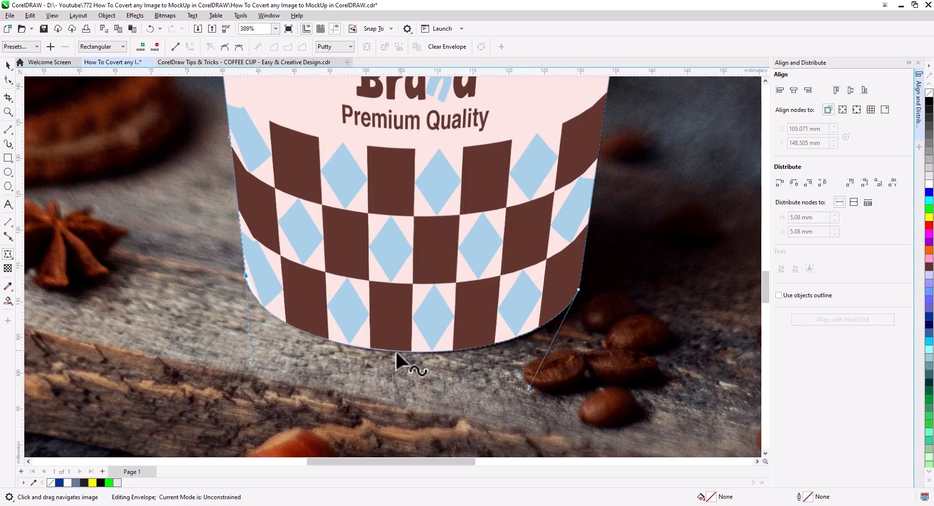
scroll(389, 346, up, 3)
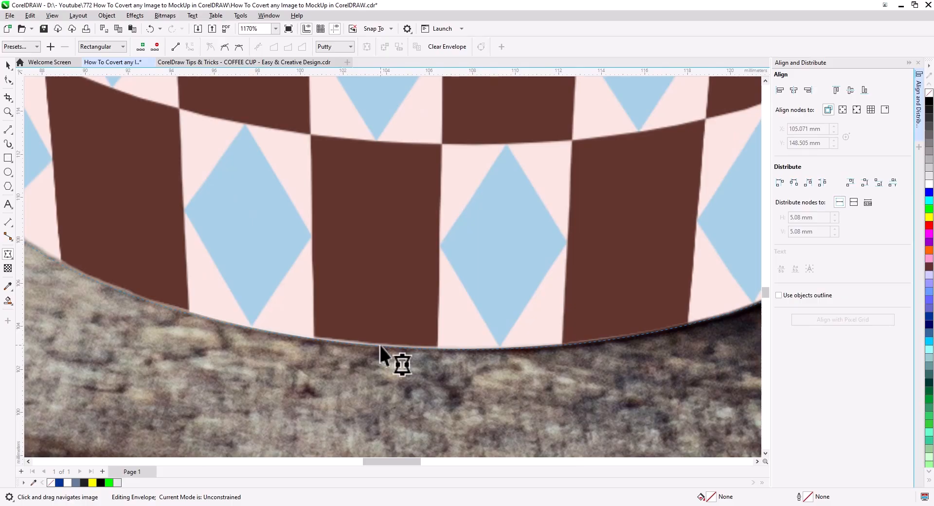
drag(380, 347, 380, 349)
scroll(380, 349, down, 4)
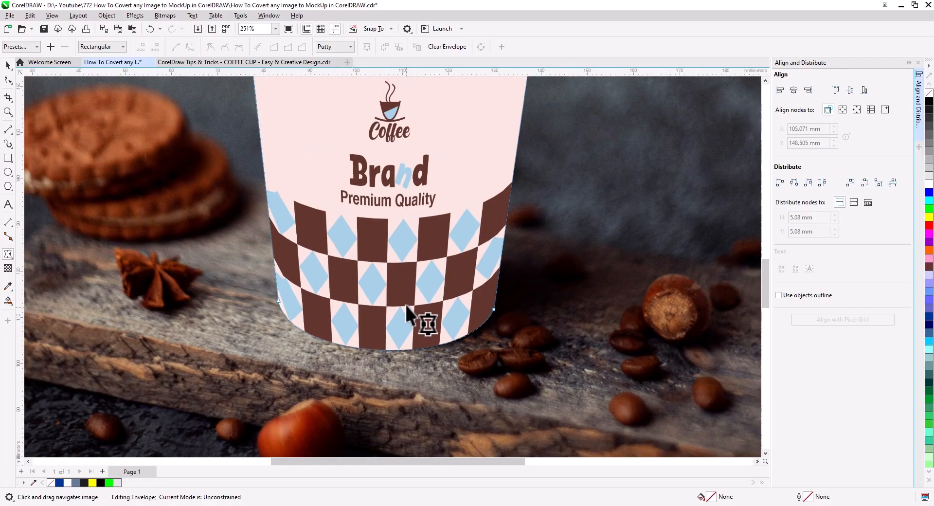
drag(400, 280, 386, 358)
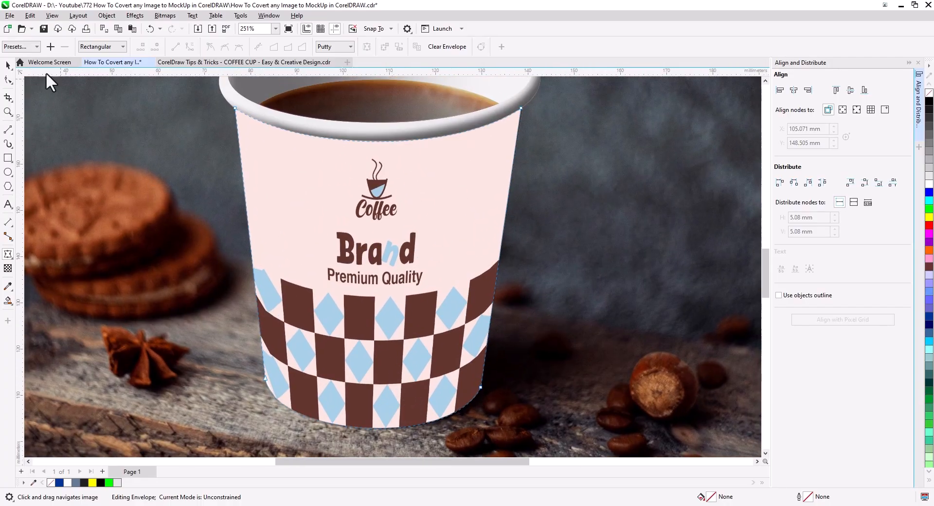
Send the warped design to the back of the page and PowerClip it inside the cup body
click(8, 66)
right_click(349, 230)
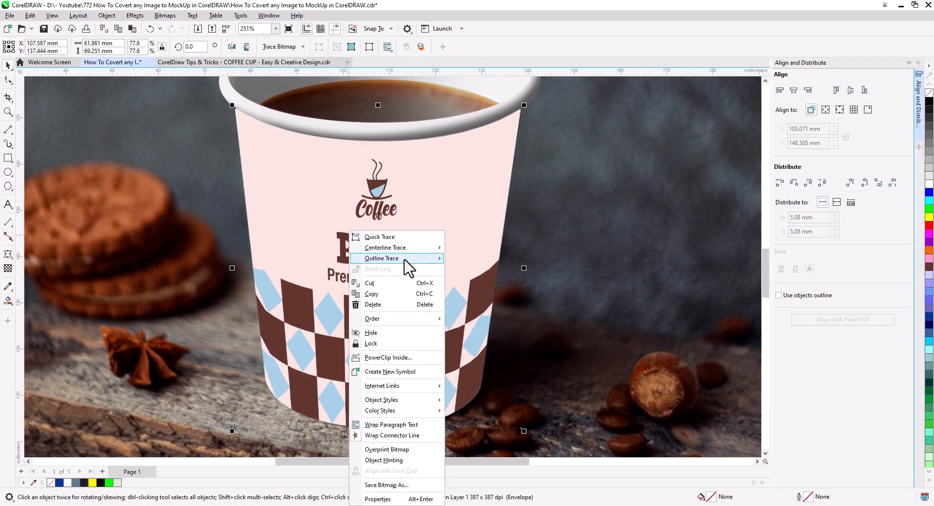
mouse_move(408, 321)
click(489, 330)
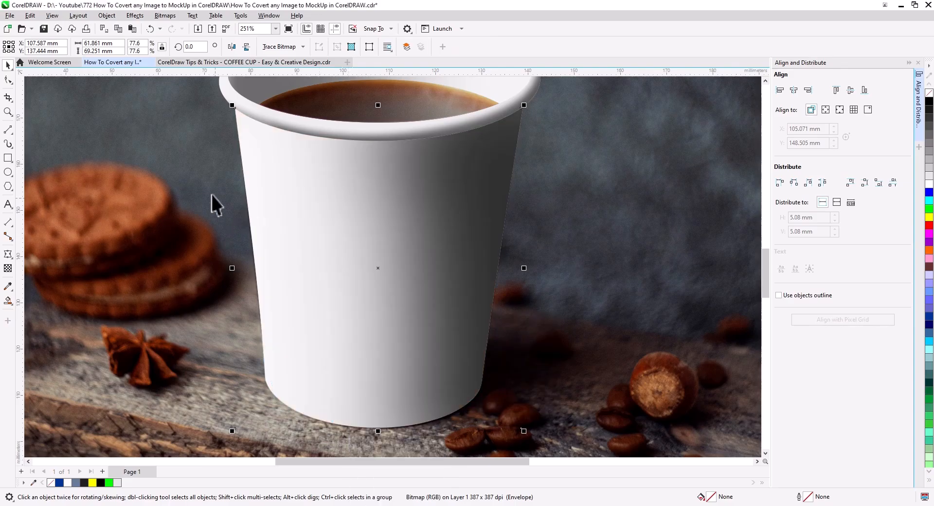
click(106, 16)
mouse_move(138, 53)
click(272, 55)
click(333, 218)
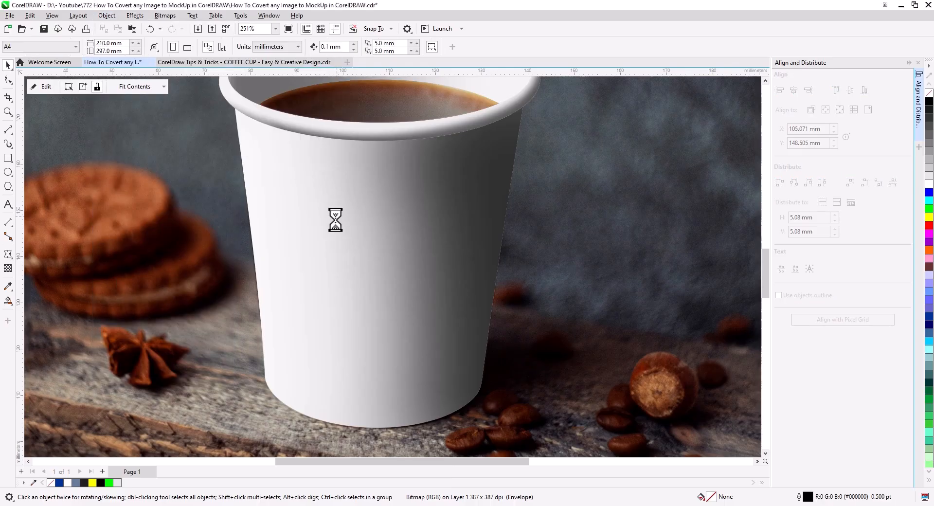
Edit the cup body's PowerClip, send the design to the back of the layer beneath the shading, and finish editing
click(43, 86)
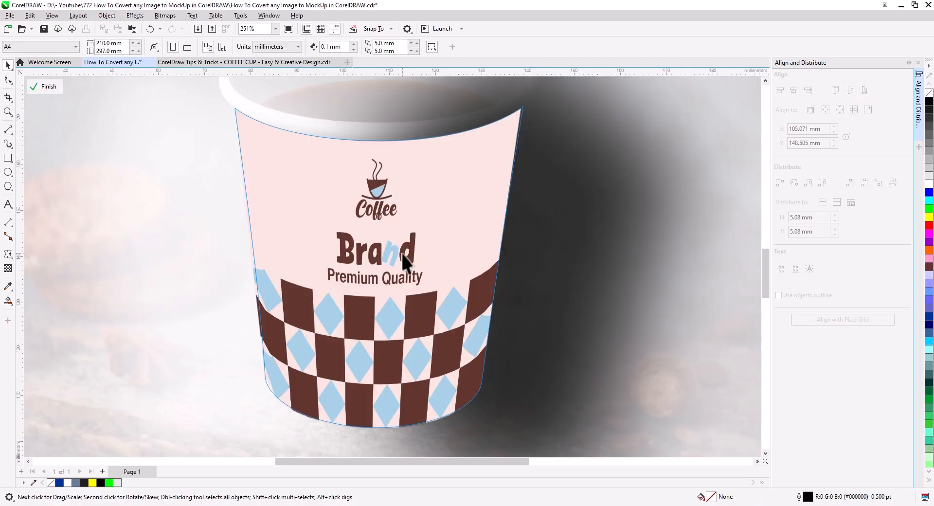
right_click(402, 254)
mouse_move(471, 325)
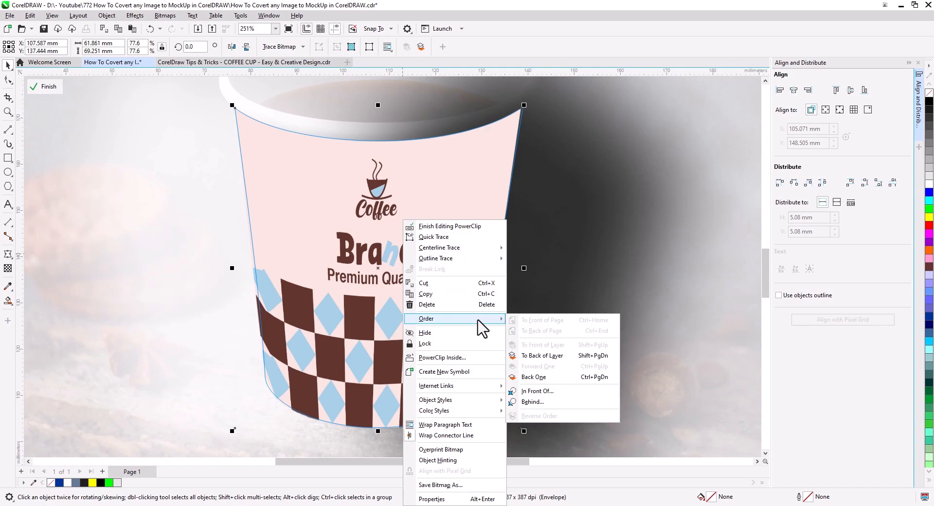
click(565, 355)
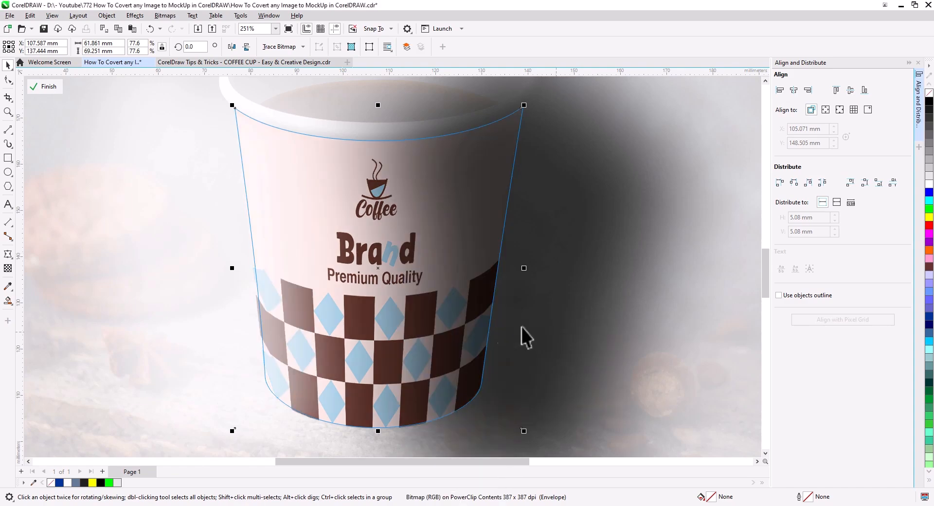
click(46, 87)
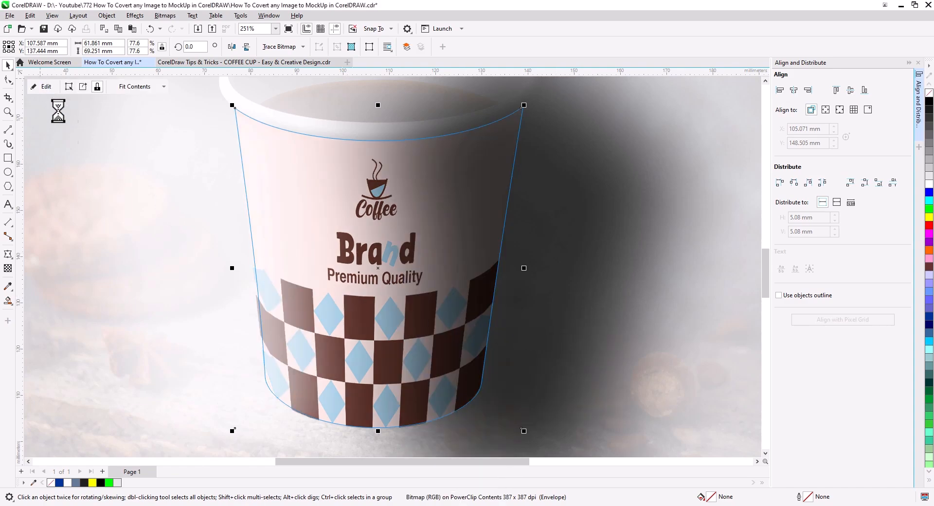
scroll(387, 303, down, 1)
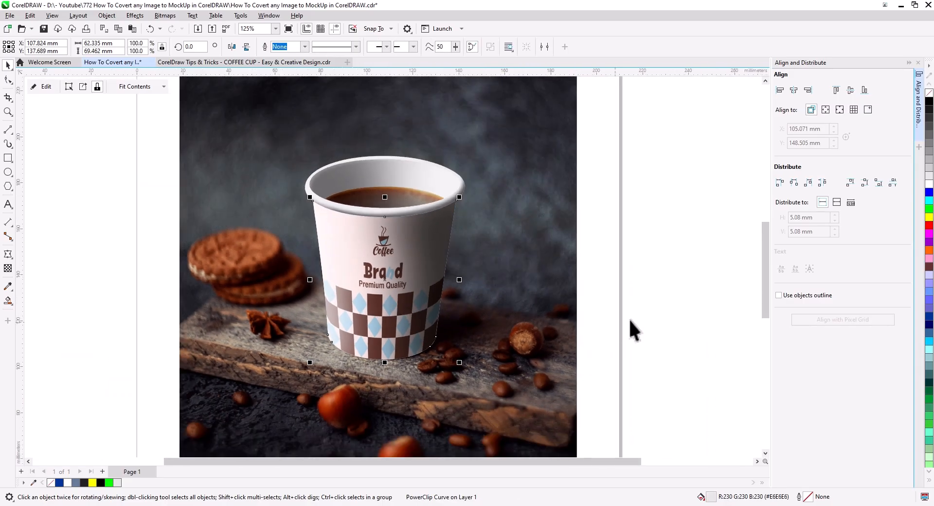
click(620, 329)
drag(626, 336, 623, 319)
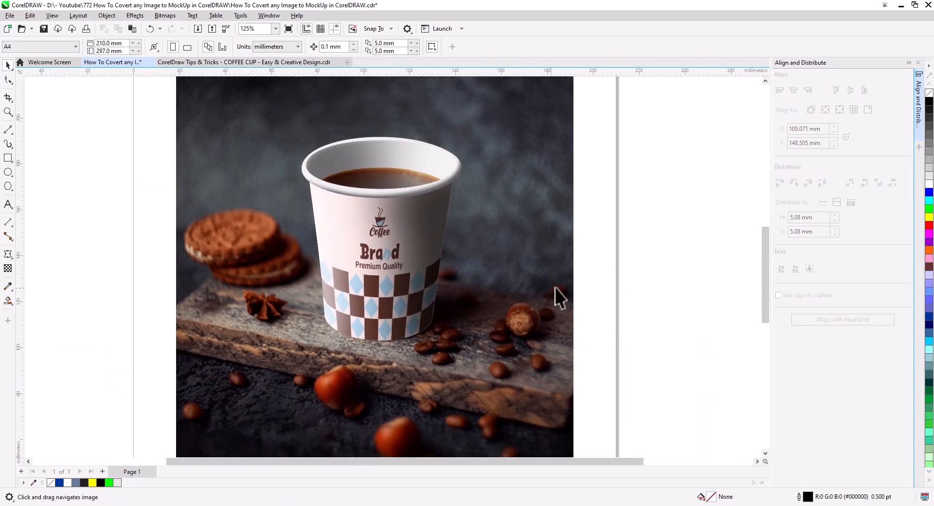